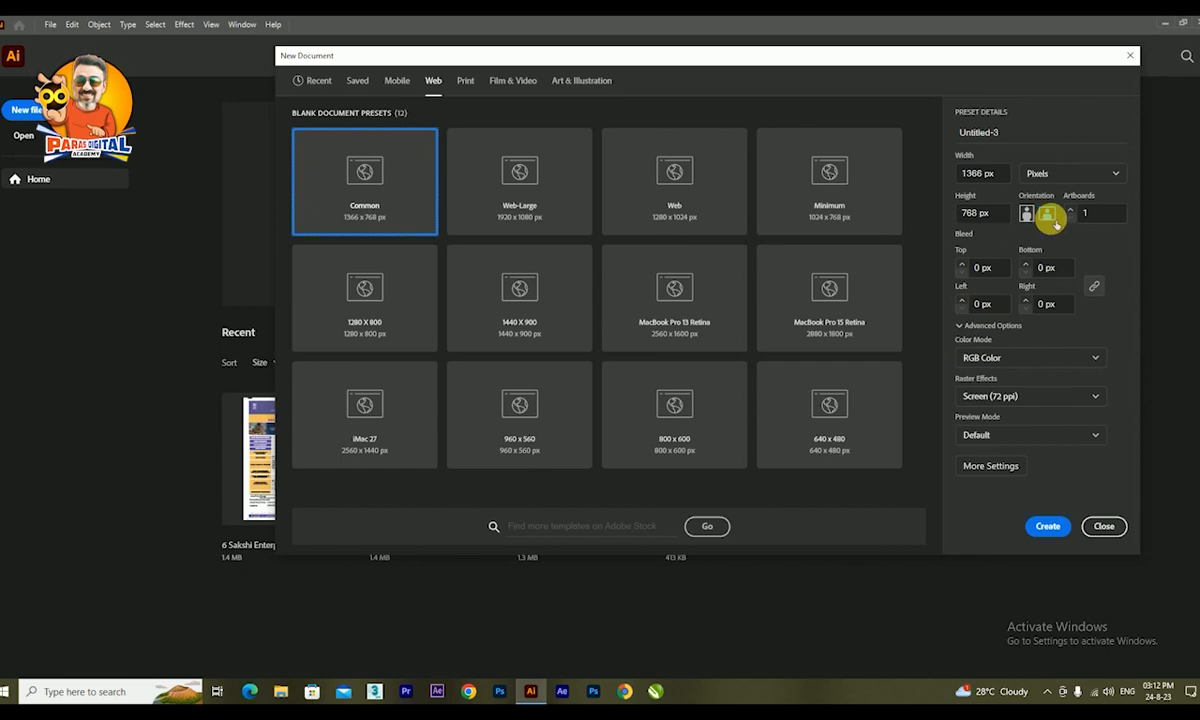
# Step: Create a 1366 x 768 px RGB document and draw a vertical line about 786 px long and a horizontal line about 1401 px long across it
pyautogui.click(1047, 526)
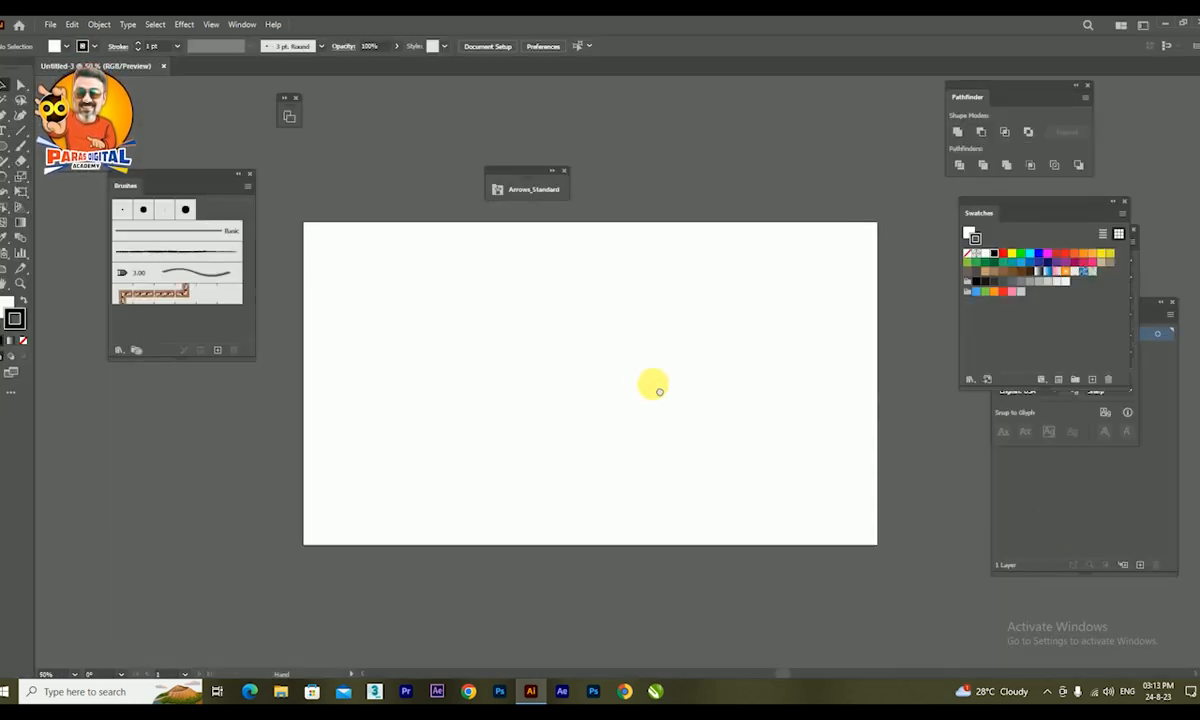
pyautogui.click(21, 132)
pyautogui.moveTo(576, 222); pyautogui.dragTo(584, 548)
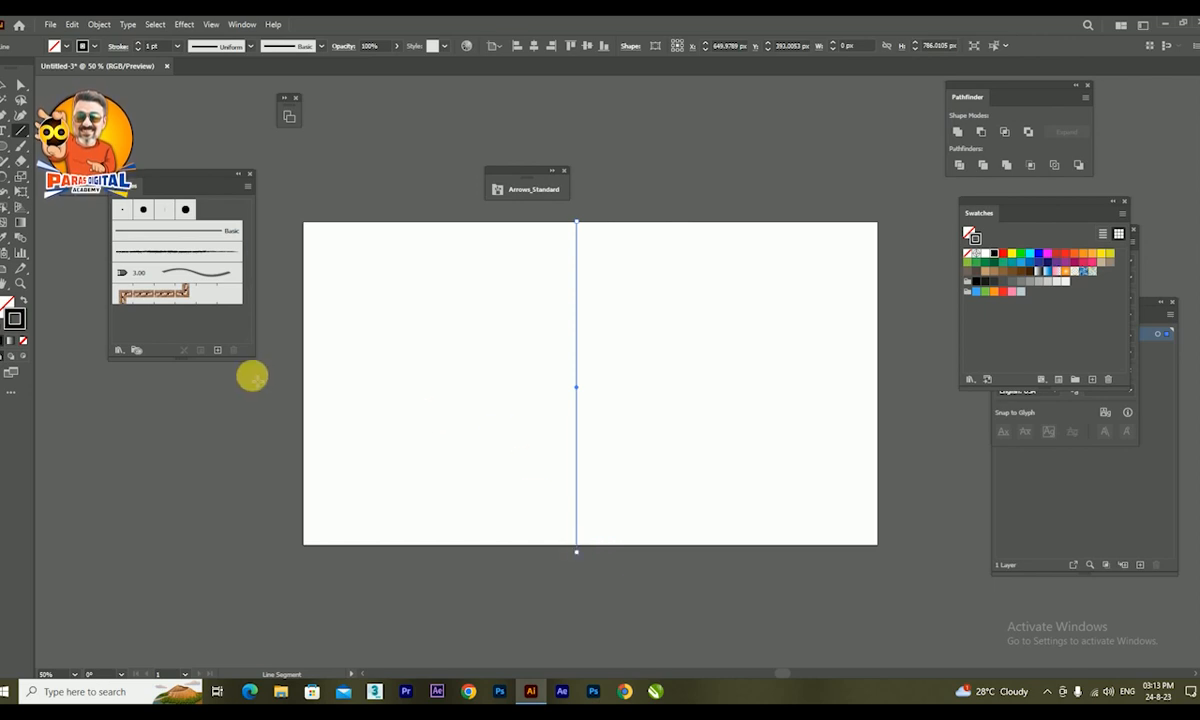
pyautogui.moveTo(287, 383); pyautogui.dragTo(881, 404)
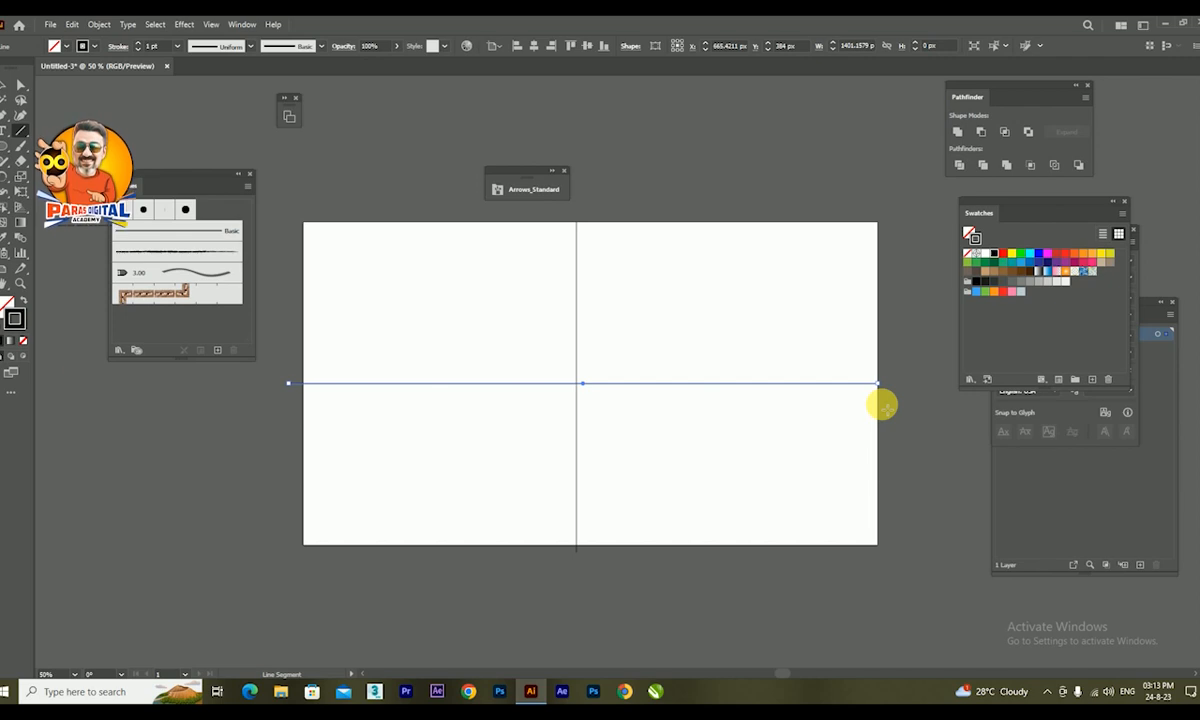
# Step: Centre both crossing lines horizontally and vertically on the artboard
pyautogui.press('v')
pyautogui.moveTo(415, 303); pyautogui.dragTo(773, 475)
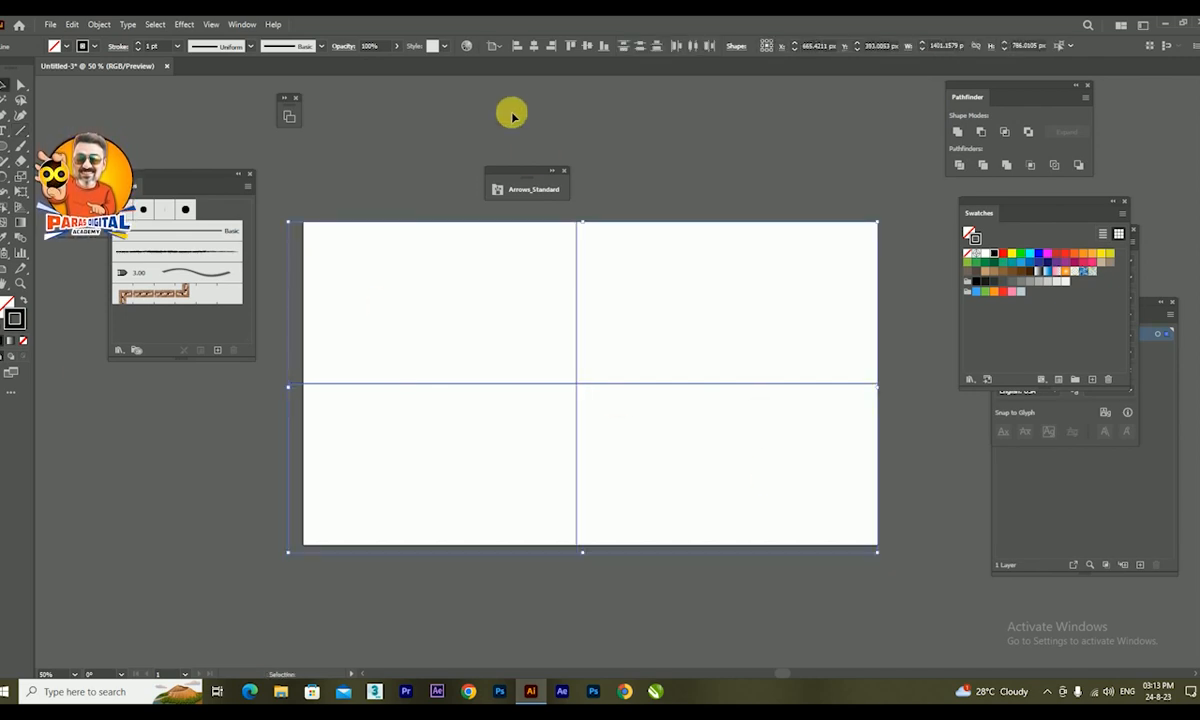
pyautogui.click(243, 25)
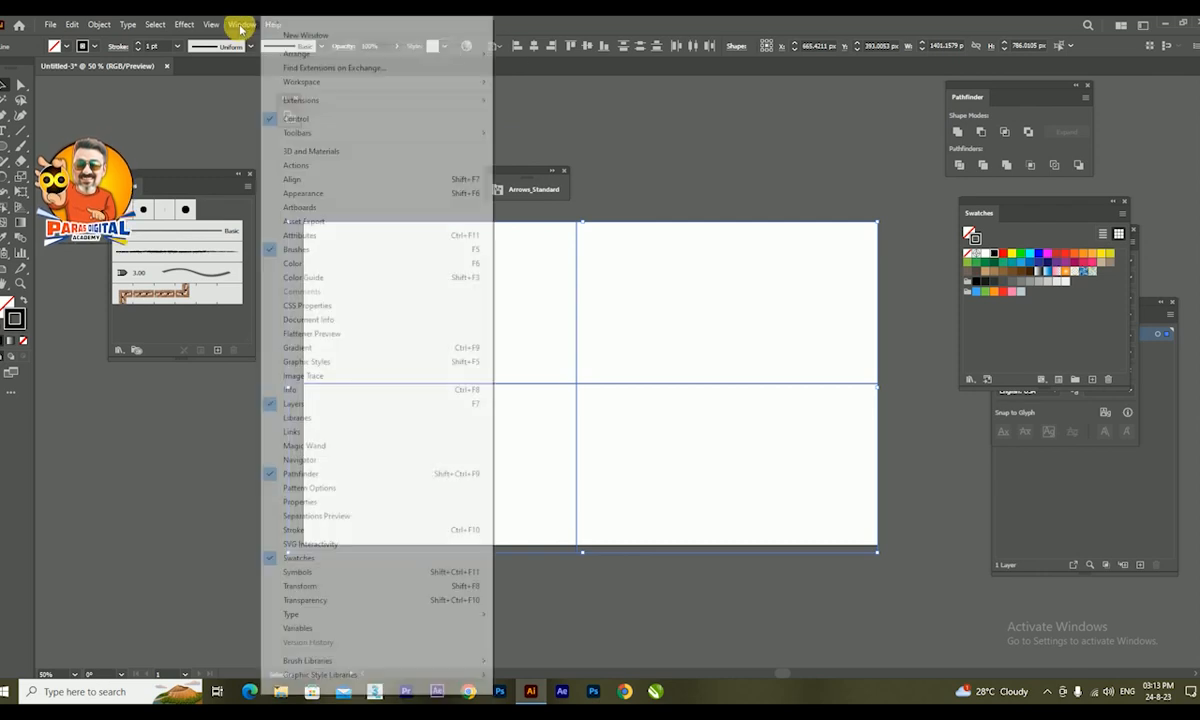
pyautogui.click(1026, 415)
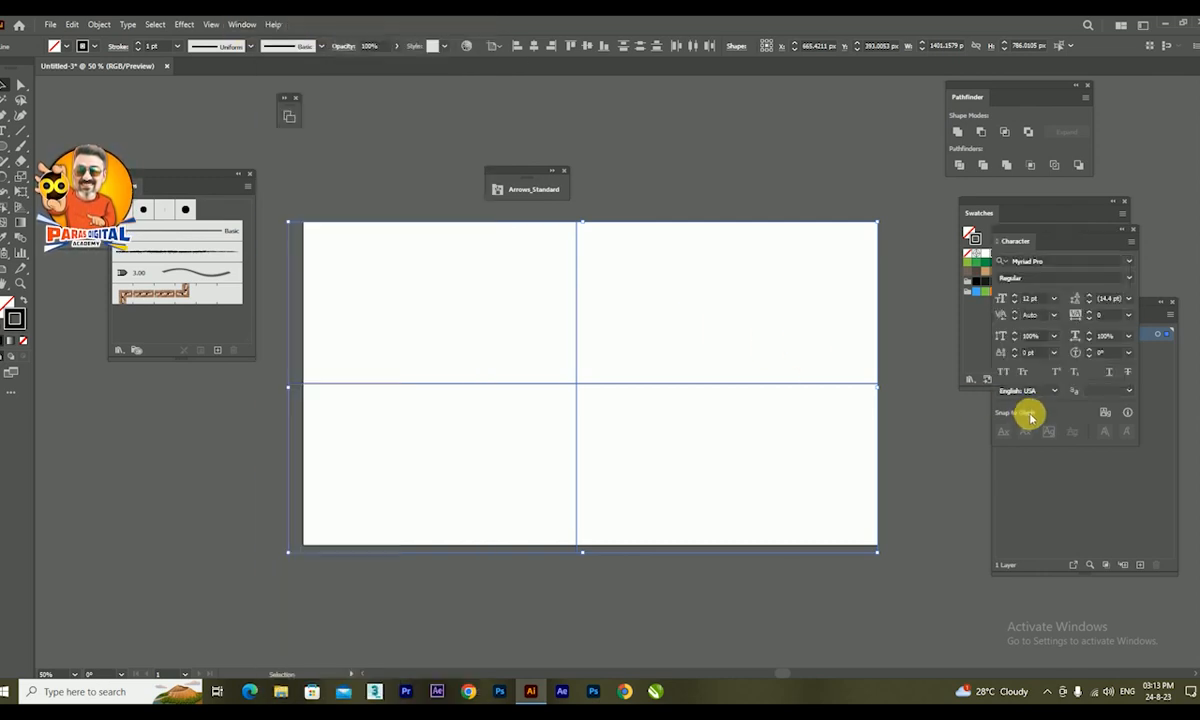
pyautogui.click(245, 25)
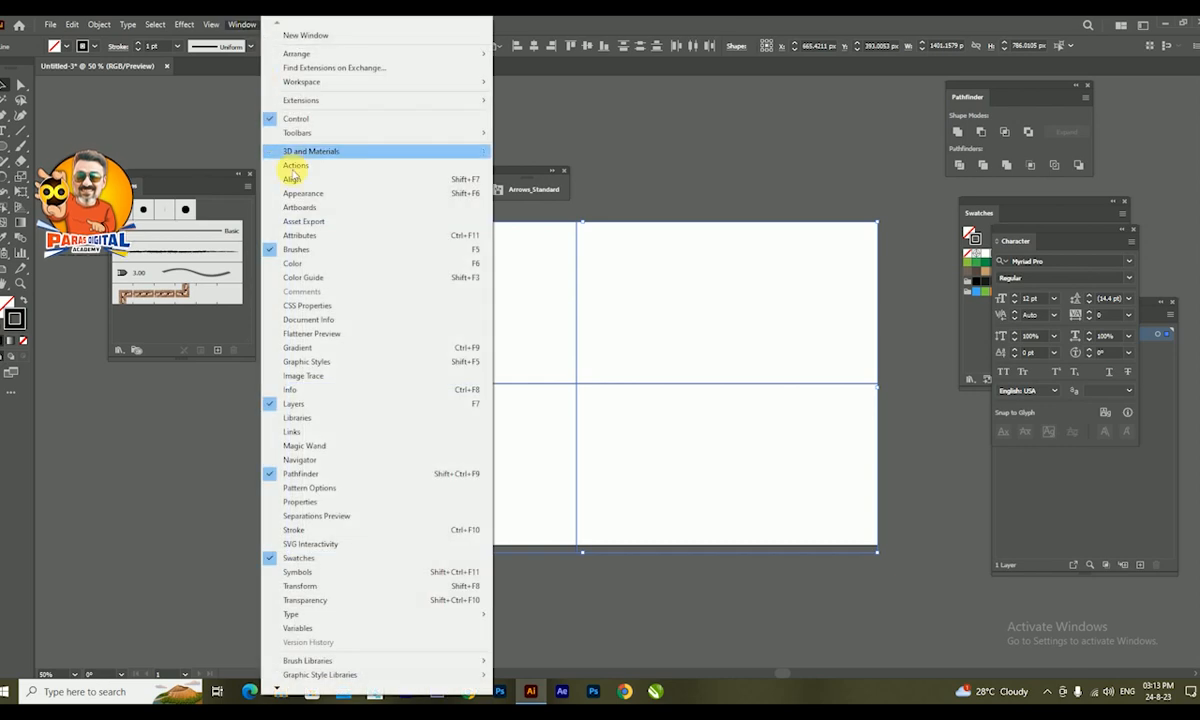
pyautogui.click(320, 177)
pyautogui.moveTo(200, 157); pyautogui.dragTo(137, 398)
pyautogui.click(126, 431)
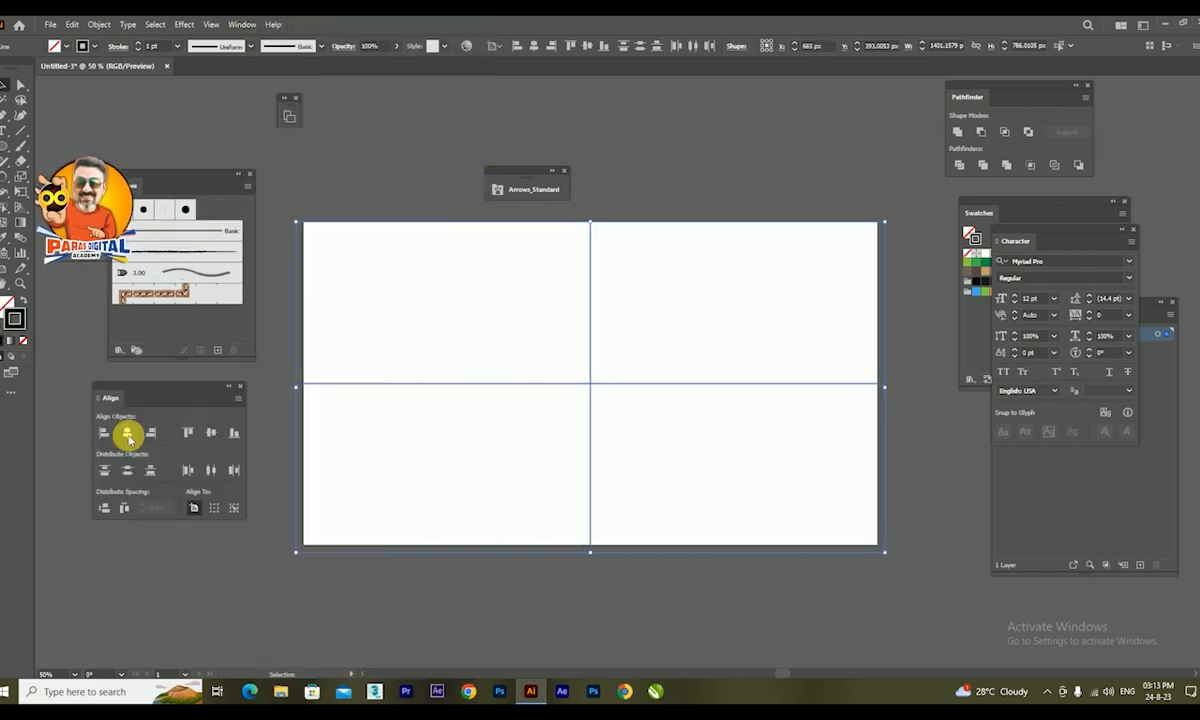
pyautogui.click(209, 432)
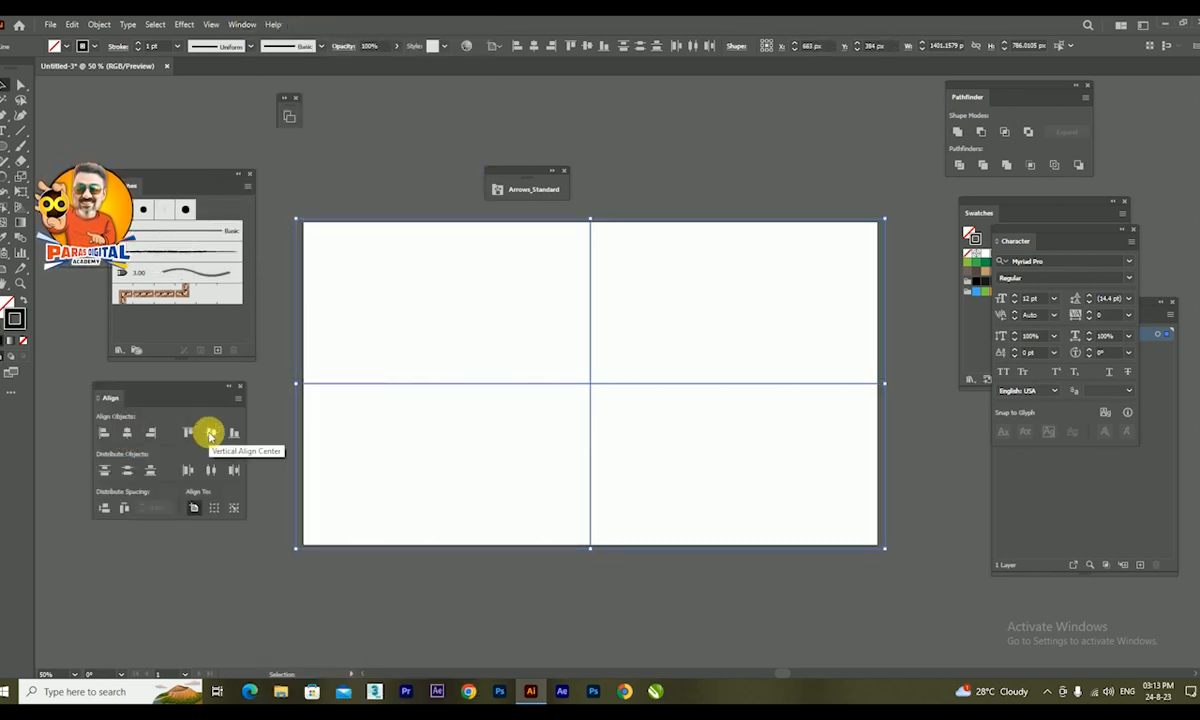
pyautogui.click(194, 509)
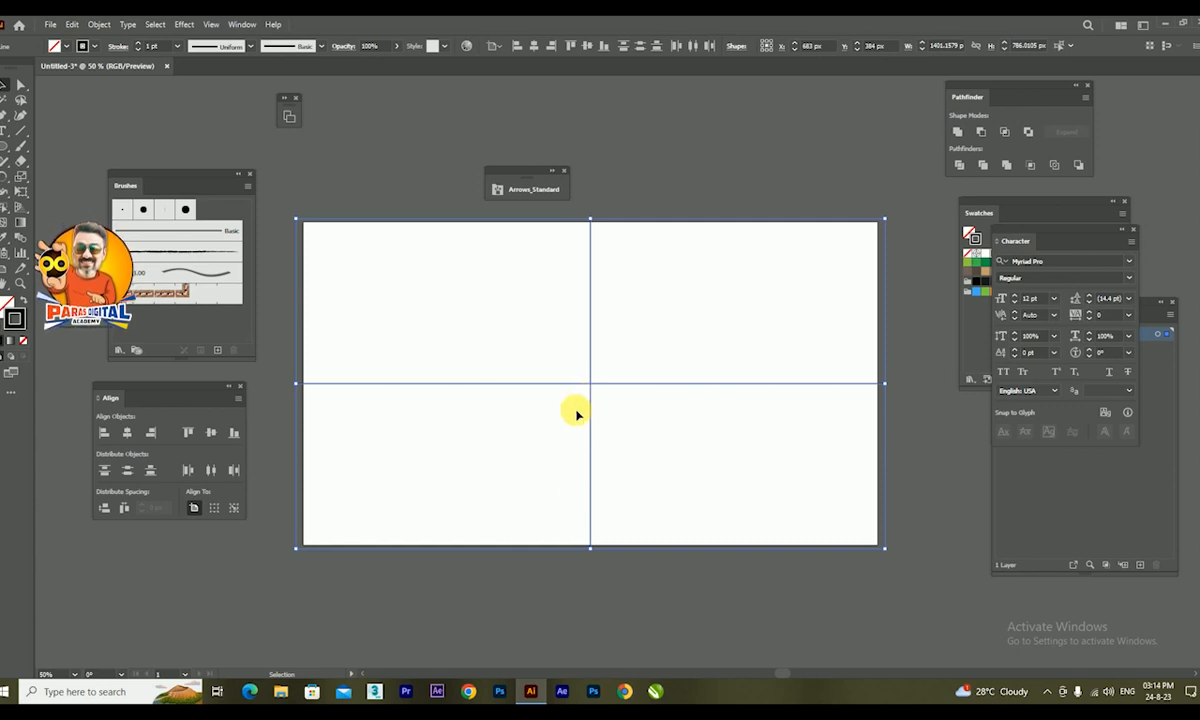
# Step: Bring the layer list into view beside the artboard and expand Layer 1 to show its line objects
pyautogui.click(242, 25)
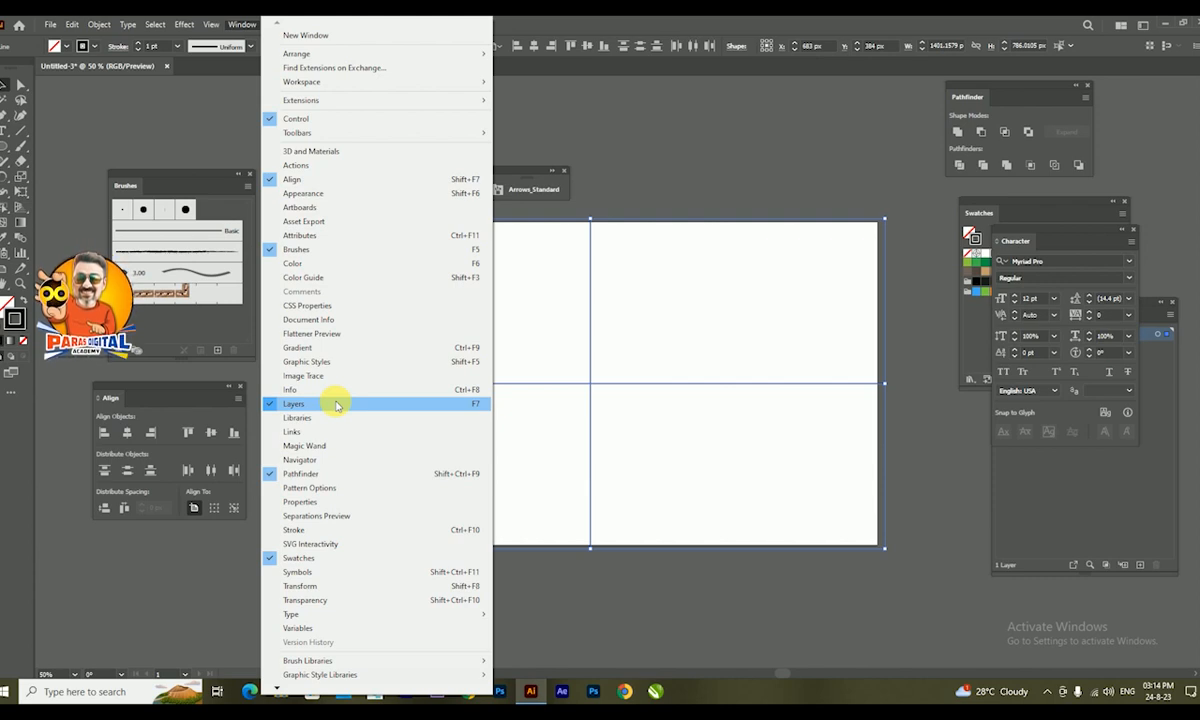
pyautogui.click(337, 405)
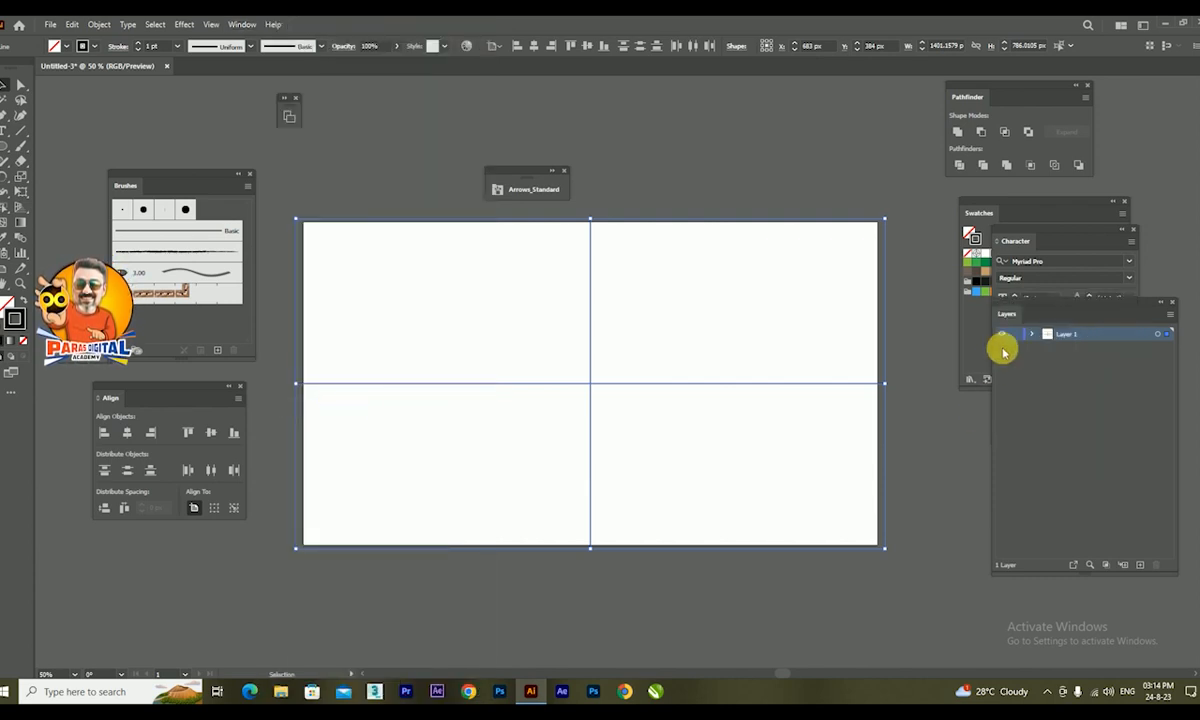
pyautogui.moveTo(1007, 313); pyautogui.dragTo(744, 134)
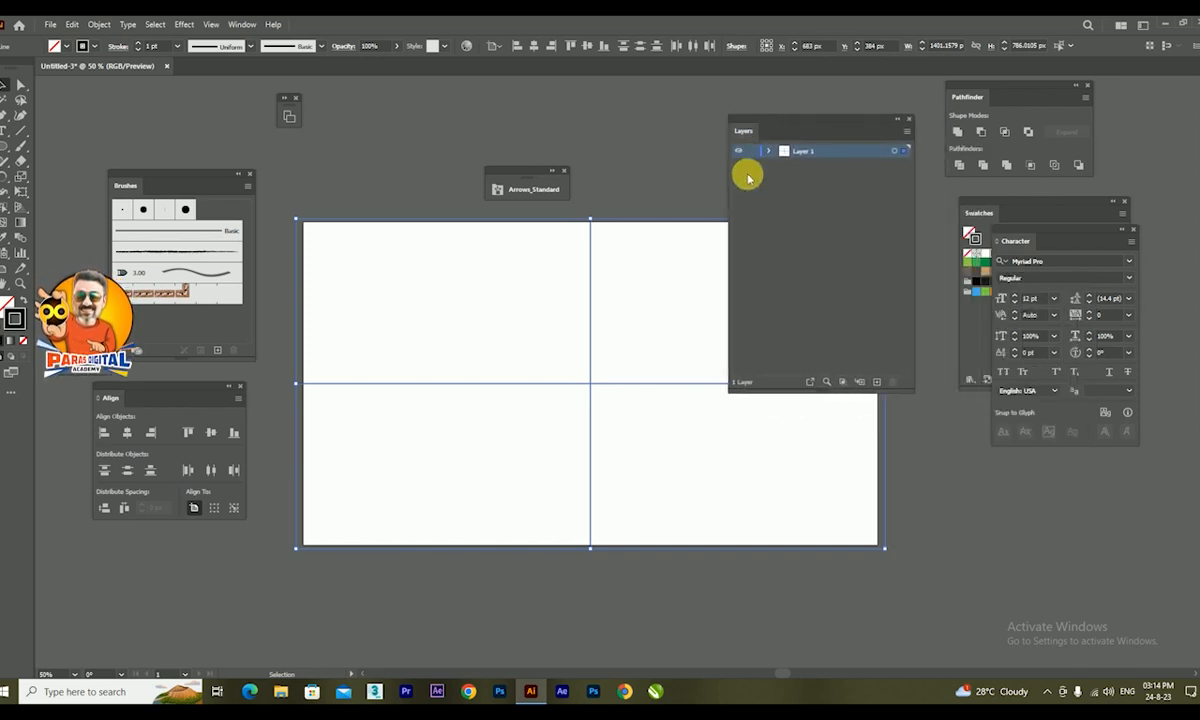
pyautogui.click(767, 152)
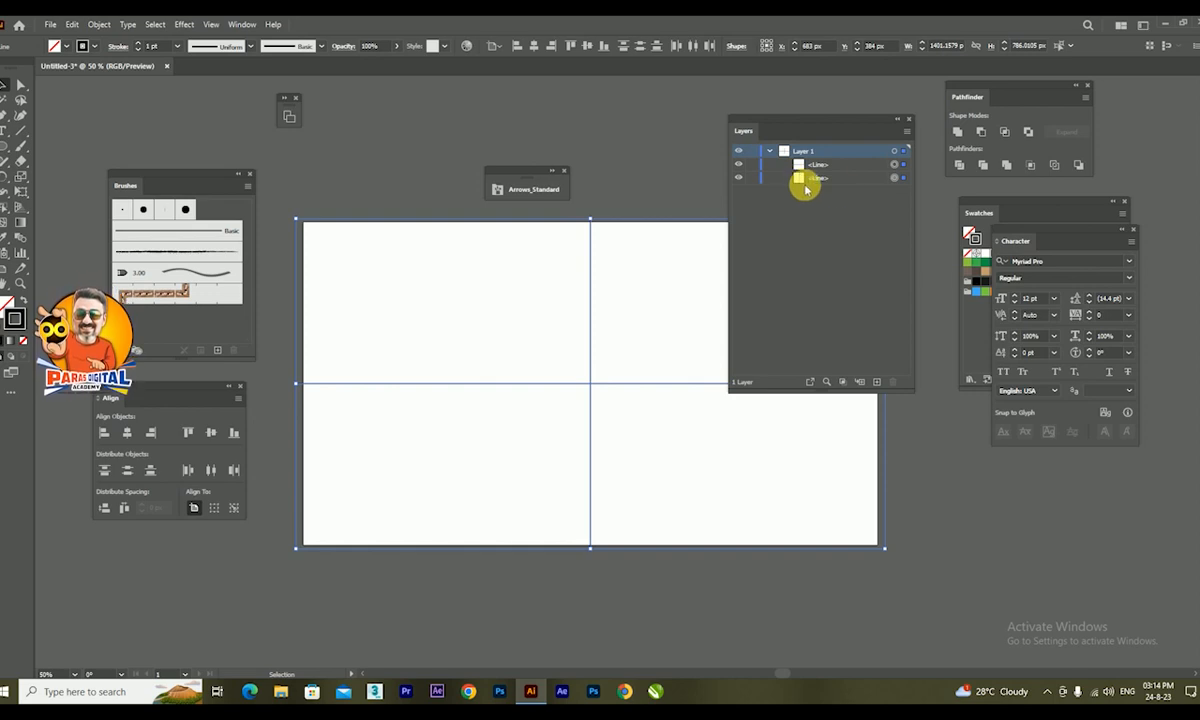
pyautogui.moveTo(800, 125); pyautogui.dragTo(930, 131)
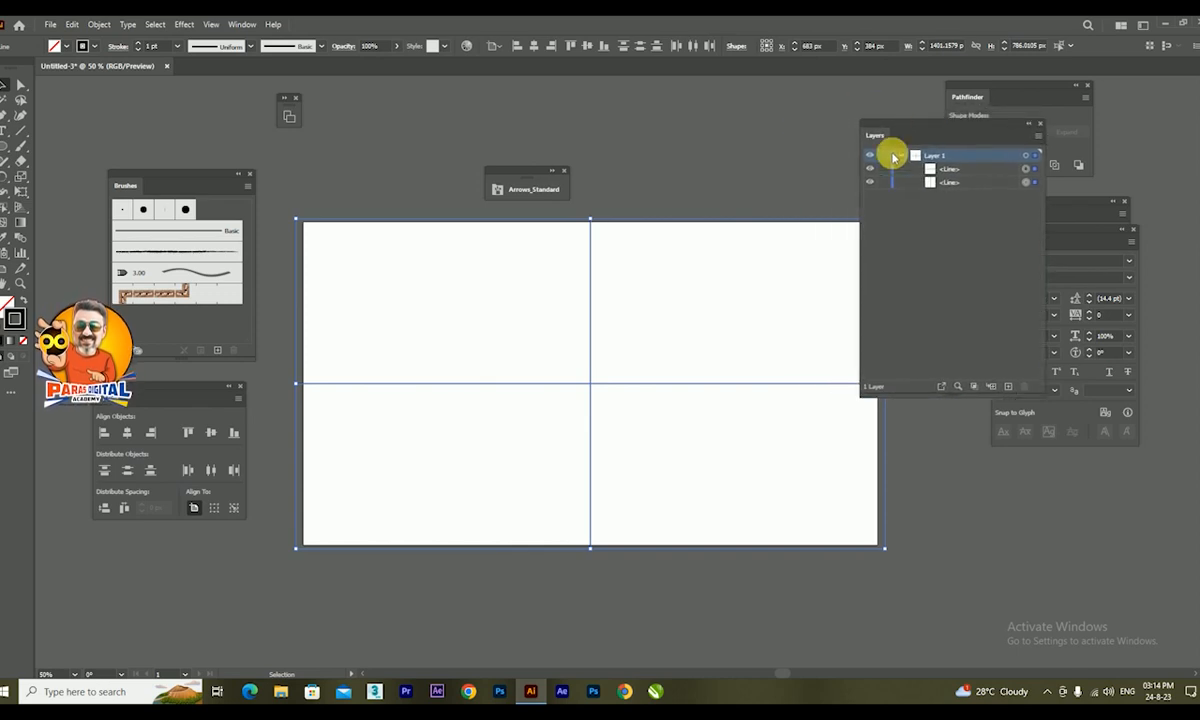
# Step: Draw a short horizontal line about 282 px long in the artboard's upper-right quadrant
pyautogui.click(20, 130)
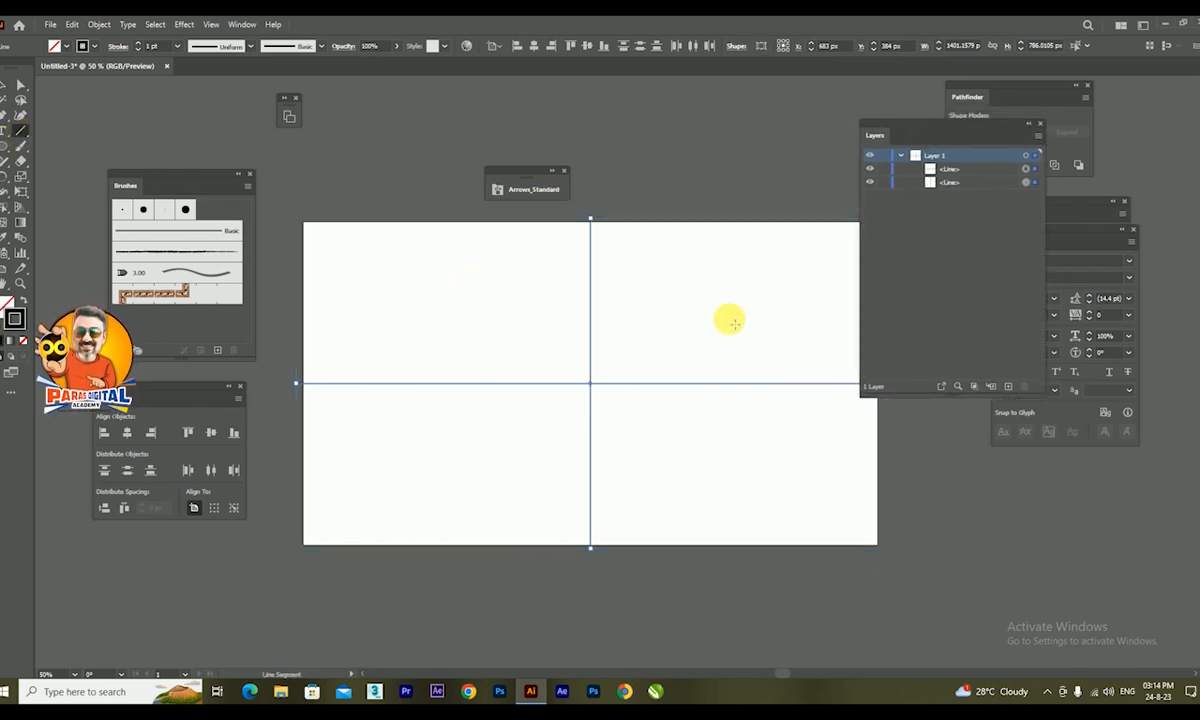
pyautogui.moveTo(643, 302)
pyautogui.mouseDown()
pyautogui.moveTo(785, 300)
pyautogui.moveTo(678, 296)
pyautogui.mouseUp()
pyautogui.hotkey('ctrl', 'z')
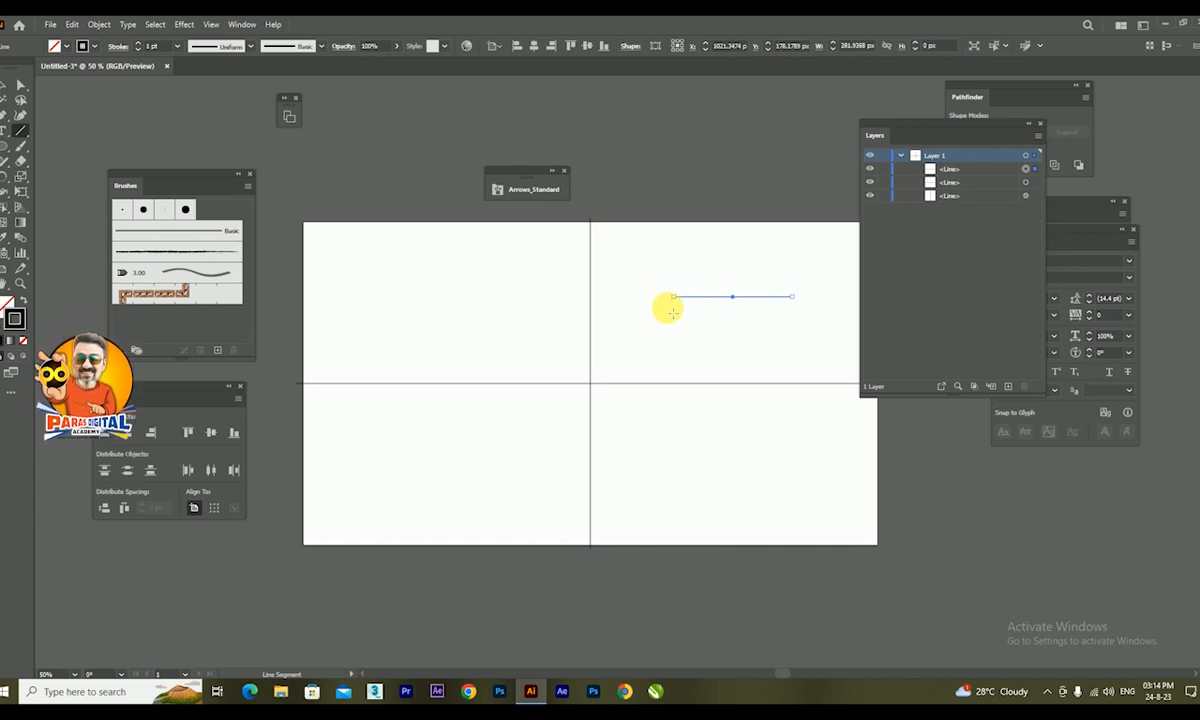
# Step: Apply the Arrow 1.03 brush from the Arrows_Standard library to the short line and set its stroke to 4 pt
pyautogui.click(6, 86)
pyautogui.click(241, 24)
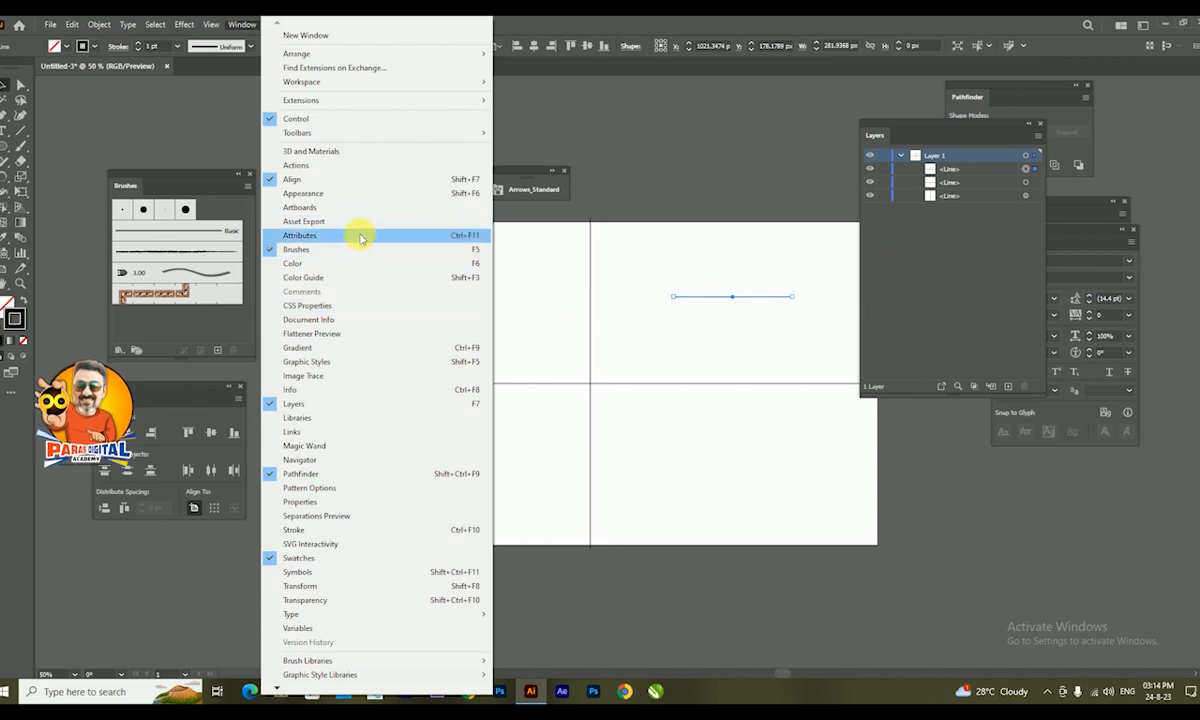
pyautogui.click(196, 300)
pyautogui.click(119, 350)
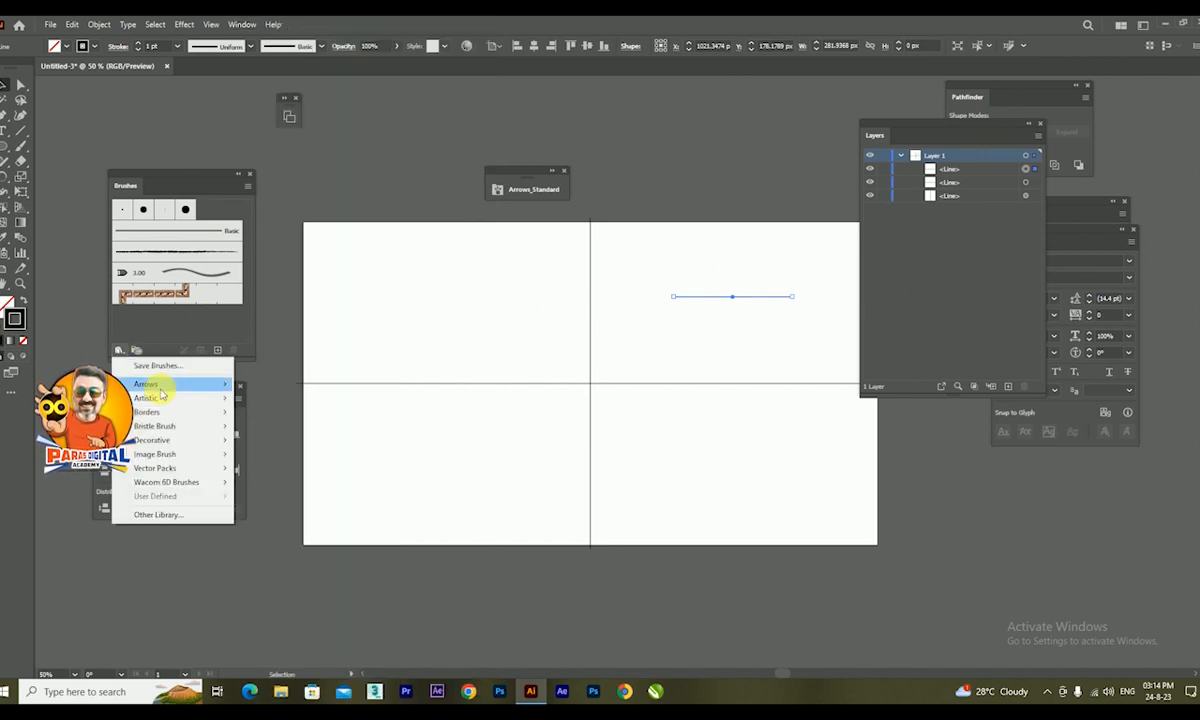
pyautogui.moveTo(198, 384)
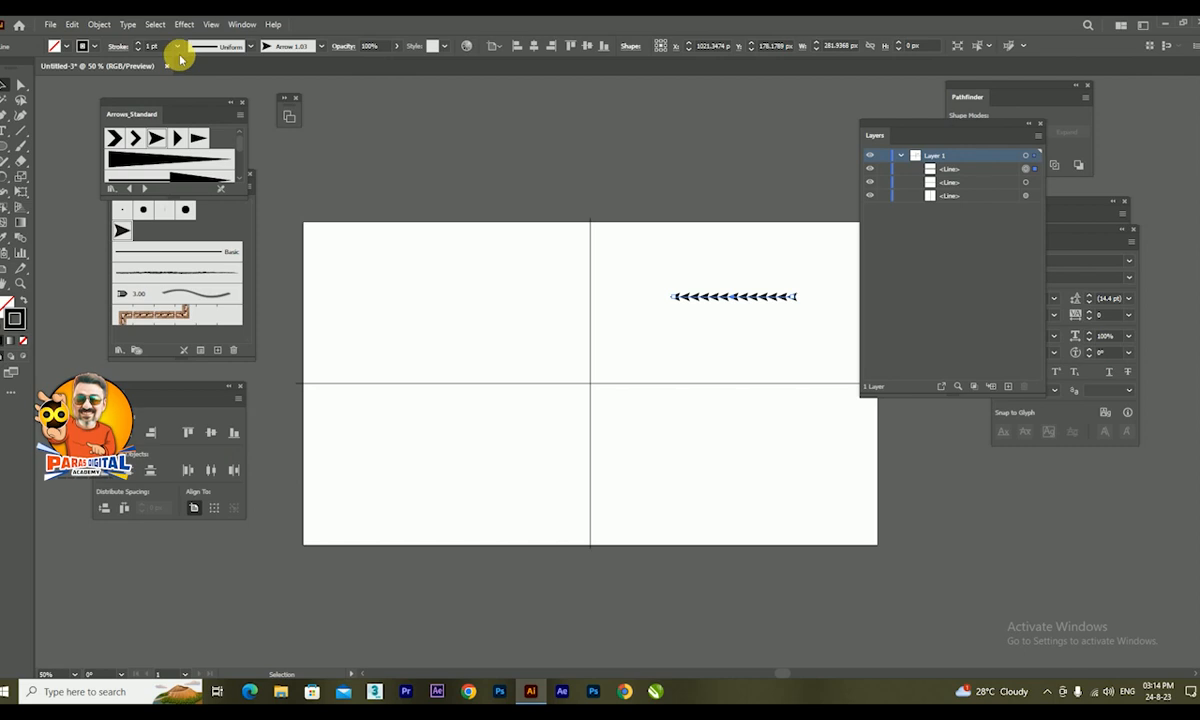
pyautogui.click(178, 47)
pyautogui.click(194, 185)
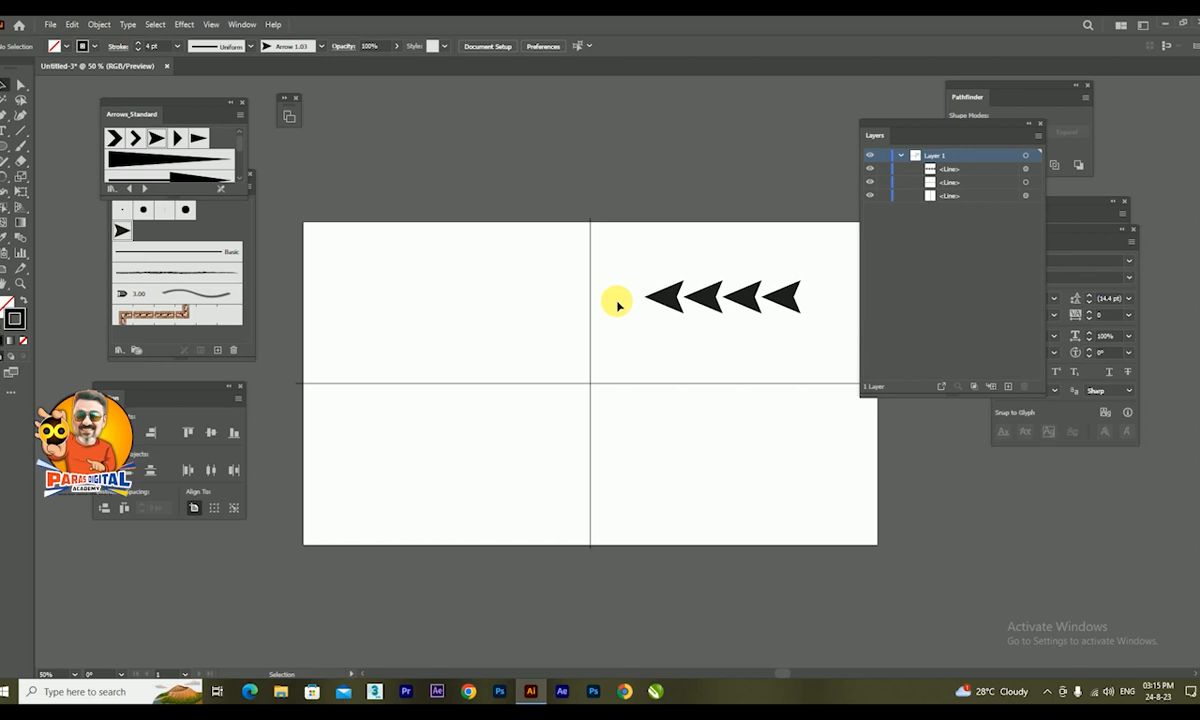
# Step: Target the individual lines in the layer list, and finish by targeting the whole of Layer 1
pyautogui.click(962, 184)
pyautogui.click(968, 197)
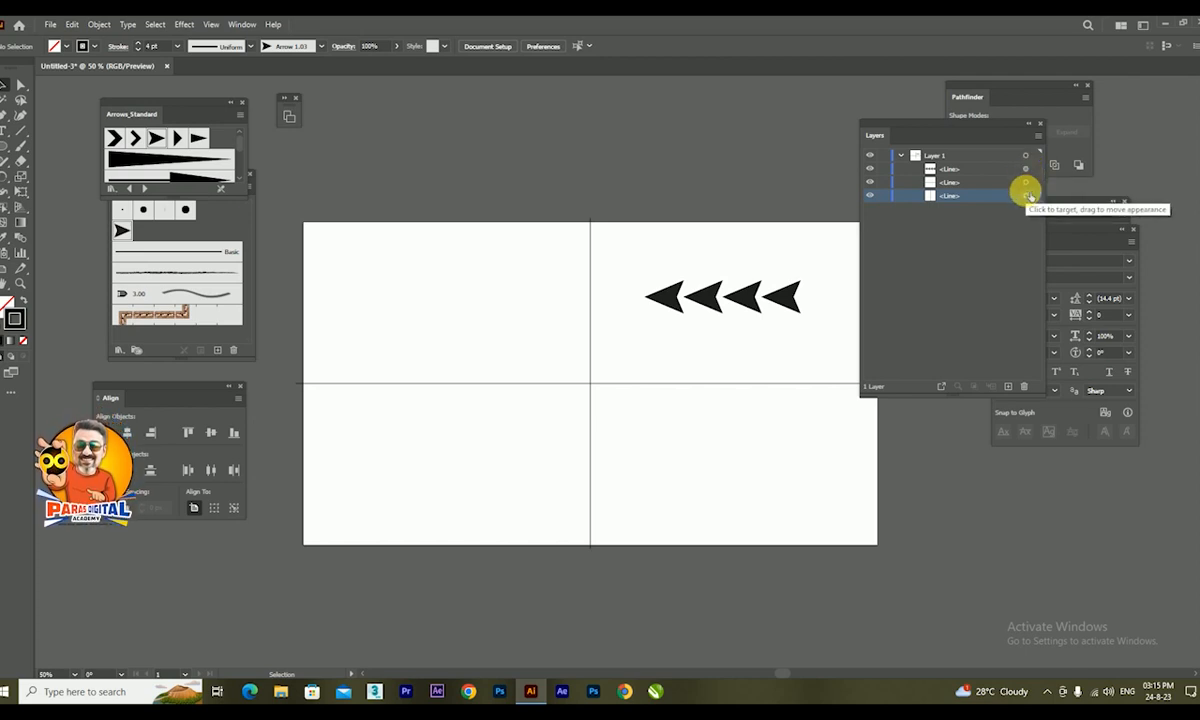
pyautogui.click(1027, 197)
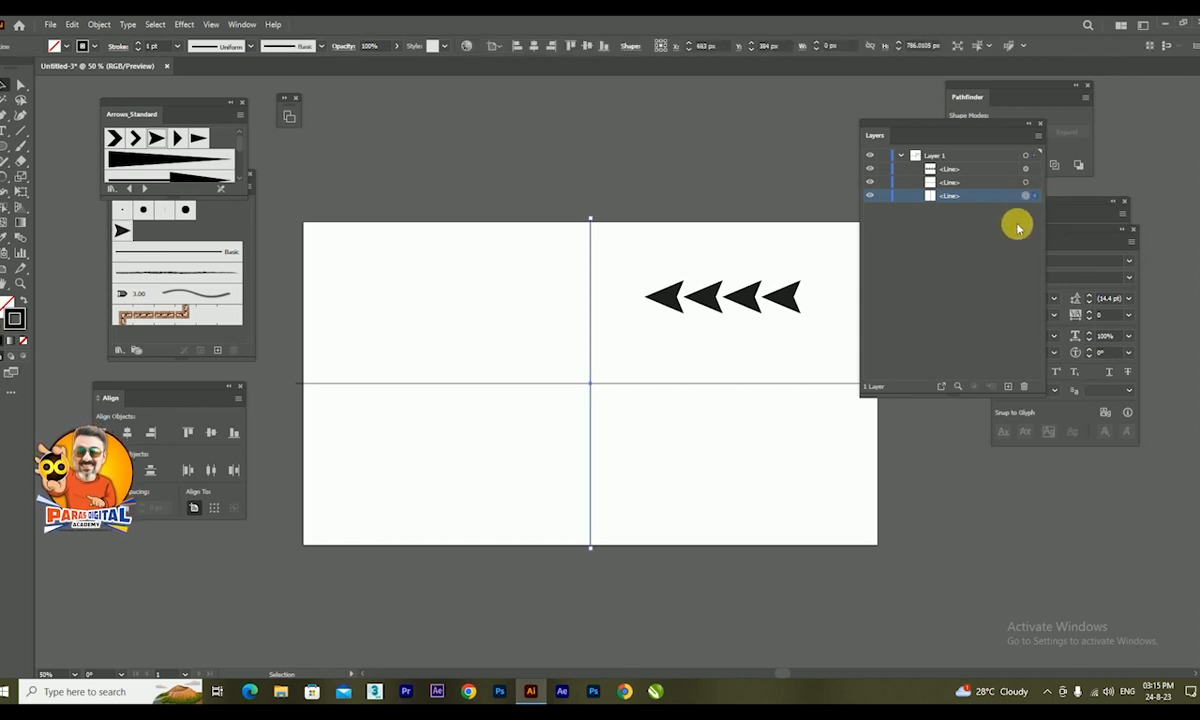
pyautogui.keyDown('shift'); pyautogui.click(1025, 182); pyautogui.keyUp('shift')
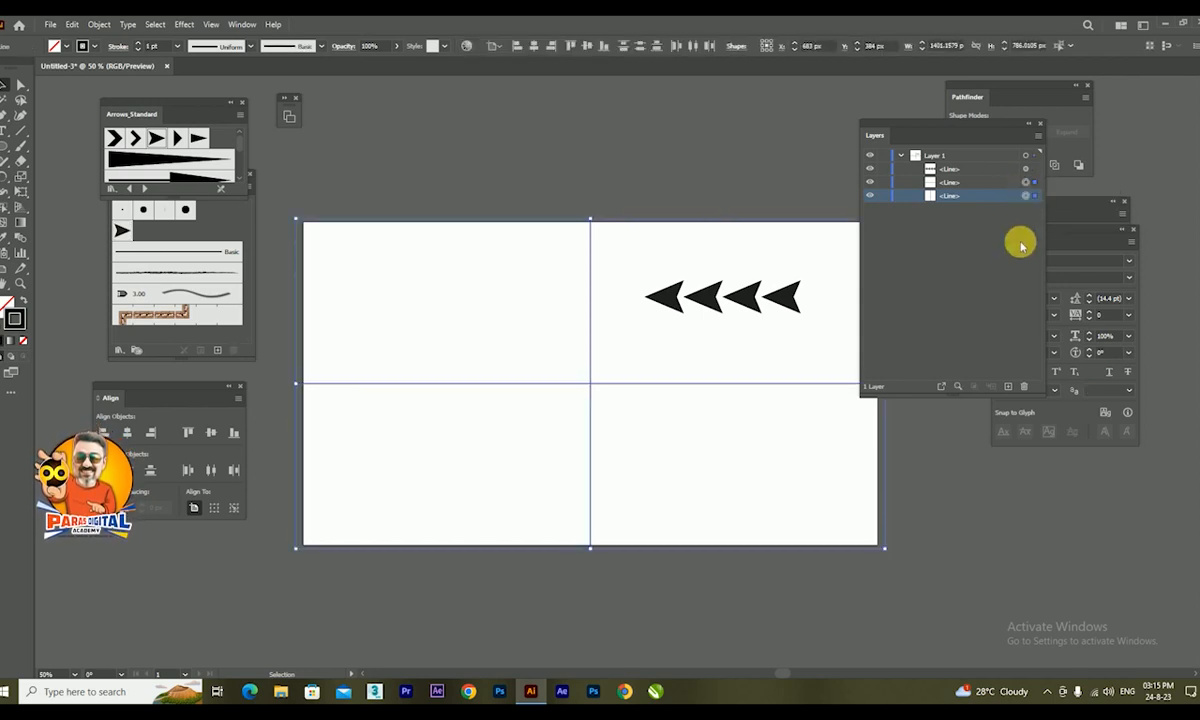
pyautogui.keyDown('shift'); pyautogui.click(1025, 169); pyautogui.keyUp('shift')
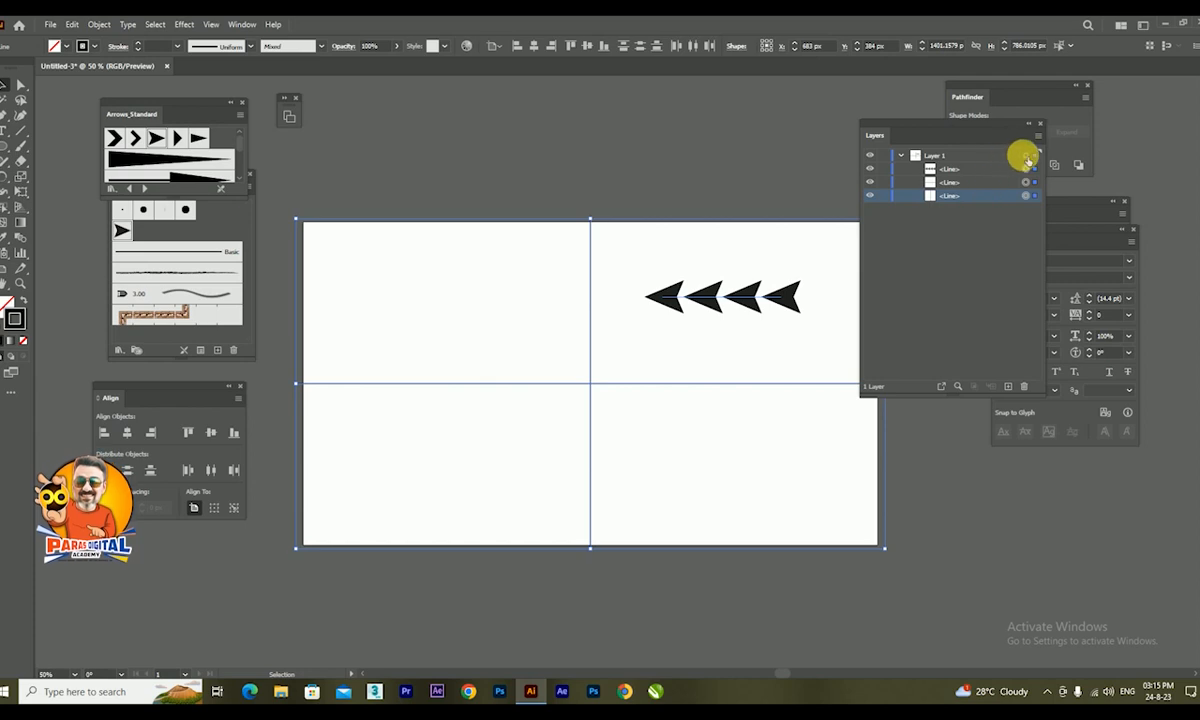
pyautogui.click(1030, 157)
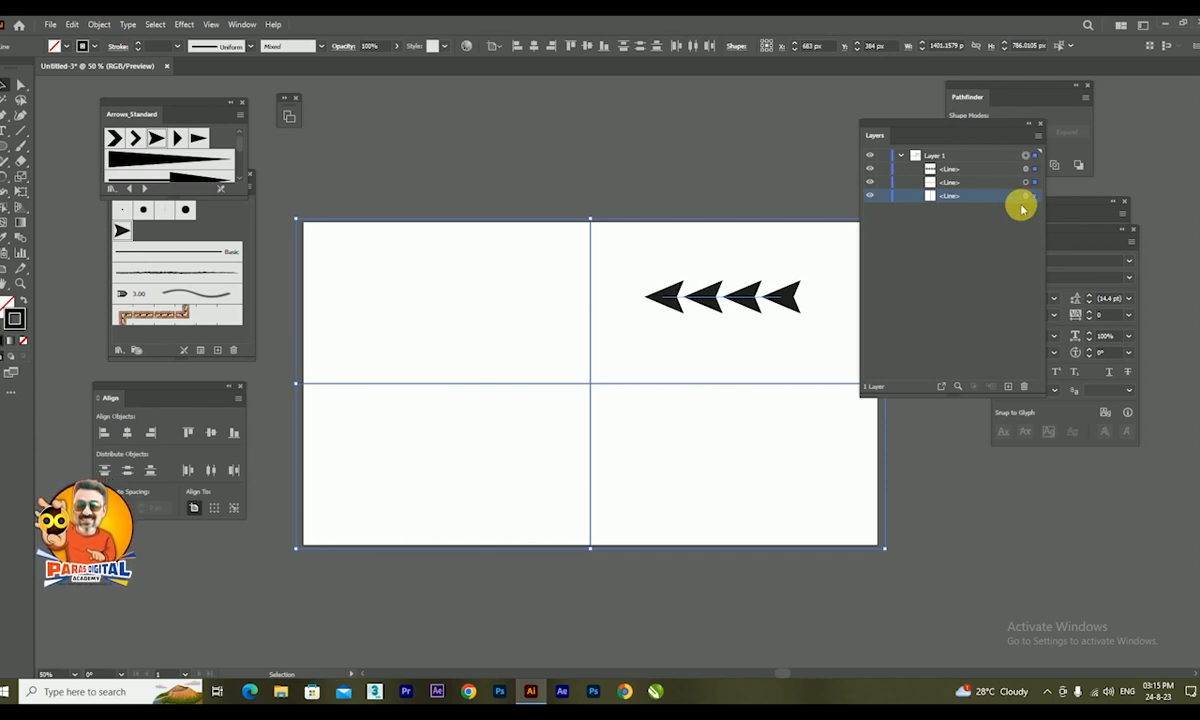
# Step: Start a Transform effect on Layer 1 with preview on and set the number of copies to 1
pyautogui.click(188, 25)
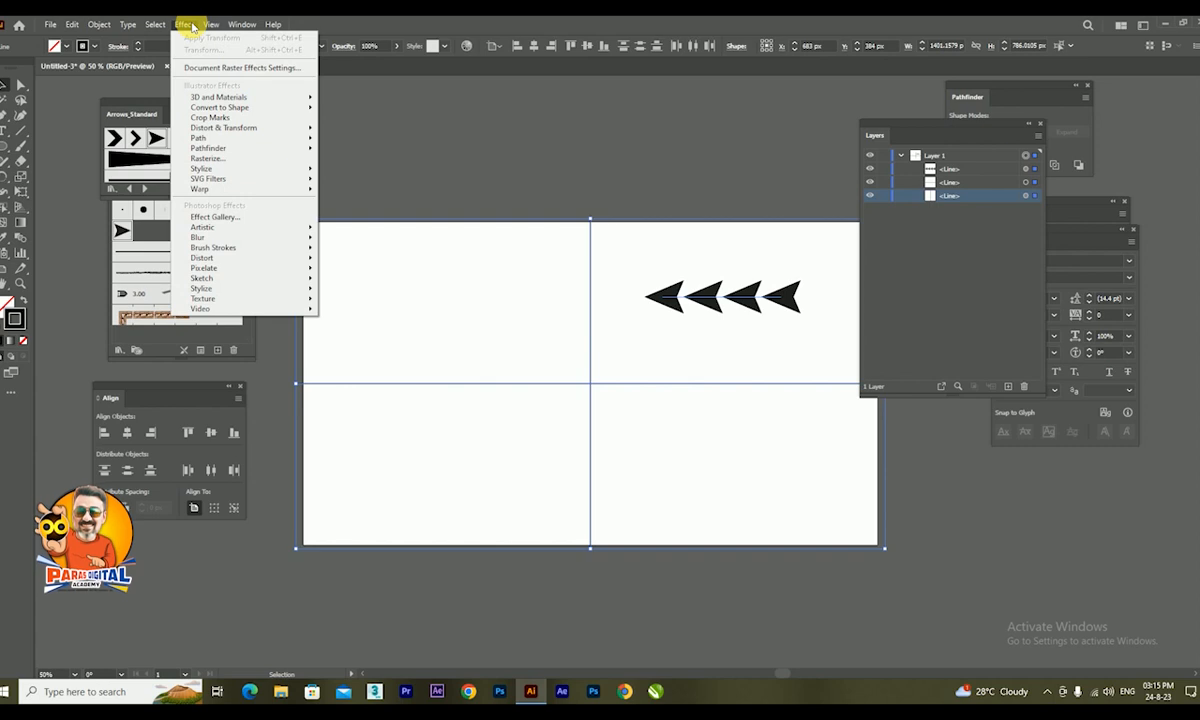
pyautogui.moveTo(207, 129)
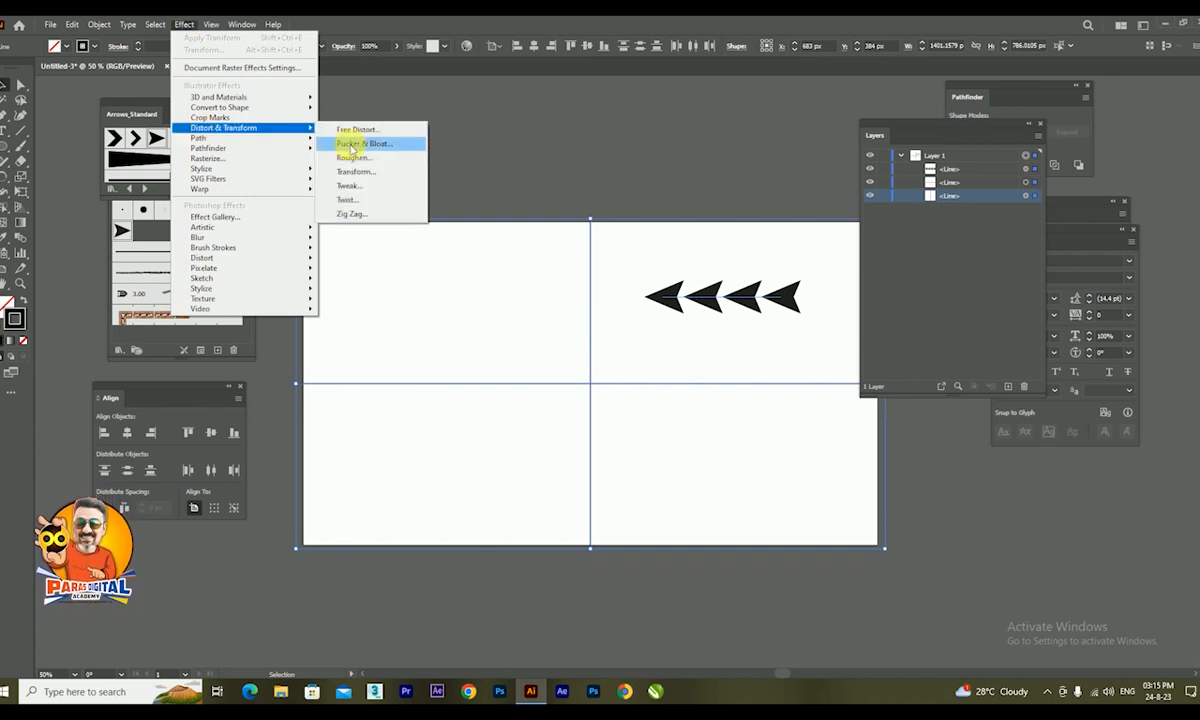
pyautogui.click(351, 173)
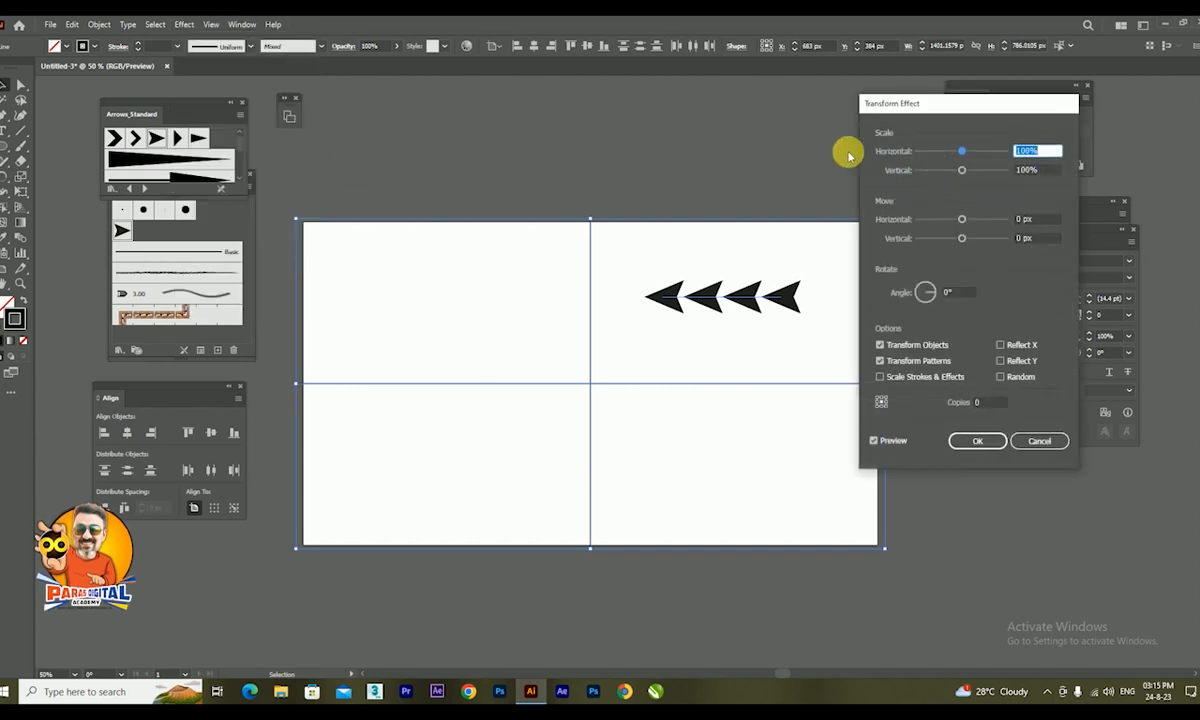
pyautogui.moveTo(911, 110); pyautogui.dragTo(762, 96)
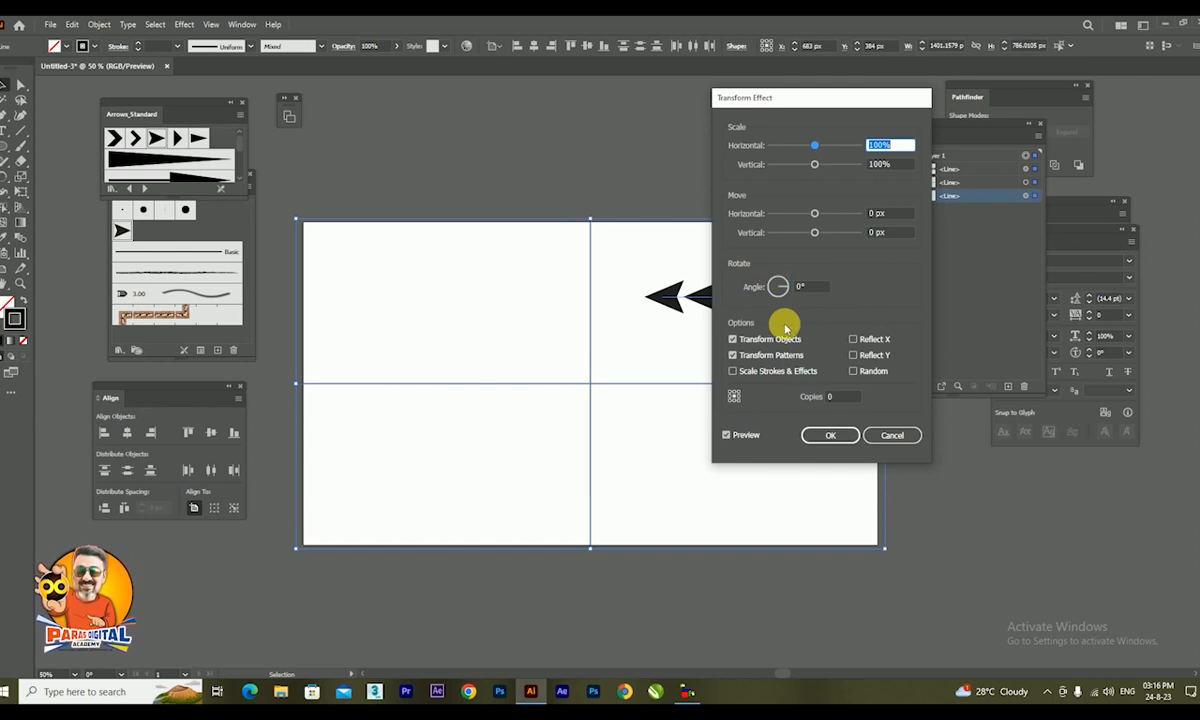
pyautogui.click(846, 398)
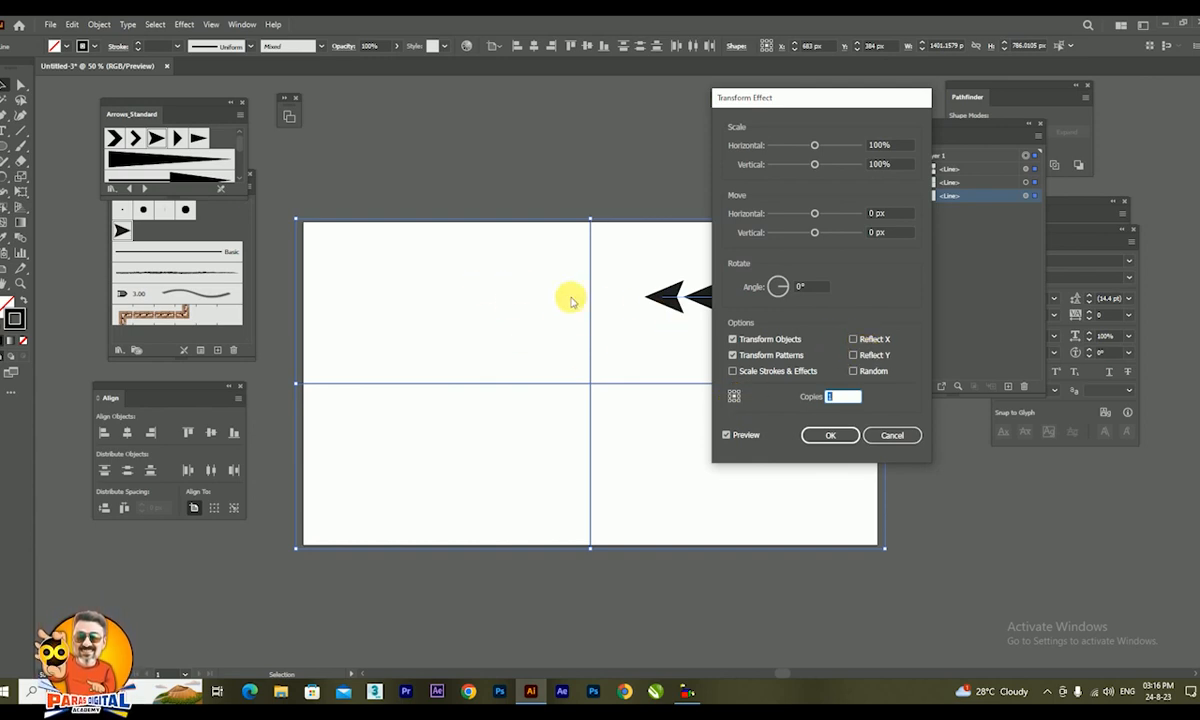
# Step: Try Reflect X and Reflect Y one at a time for the Transform effect's mirrored copy
pyautogui.click(878, 340)
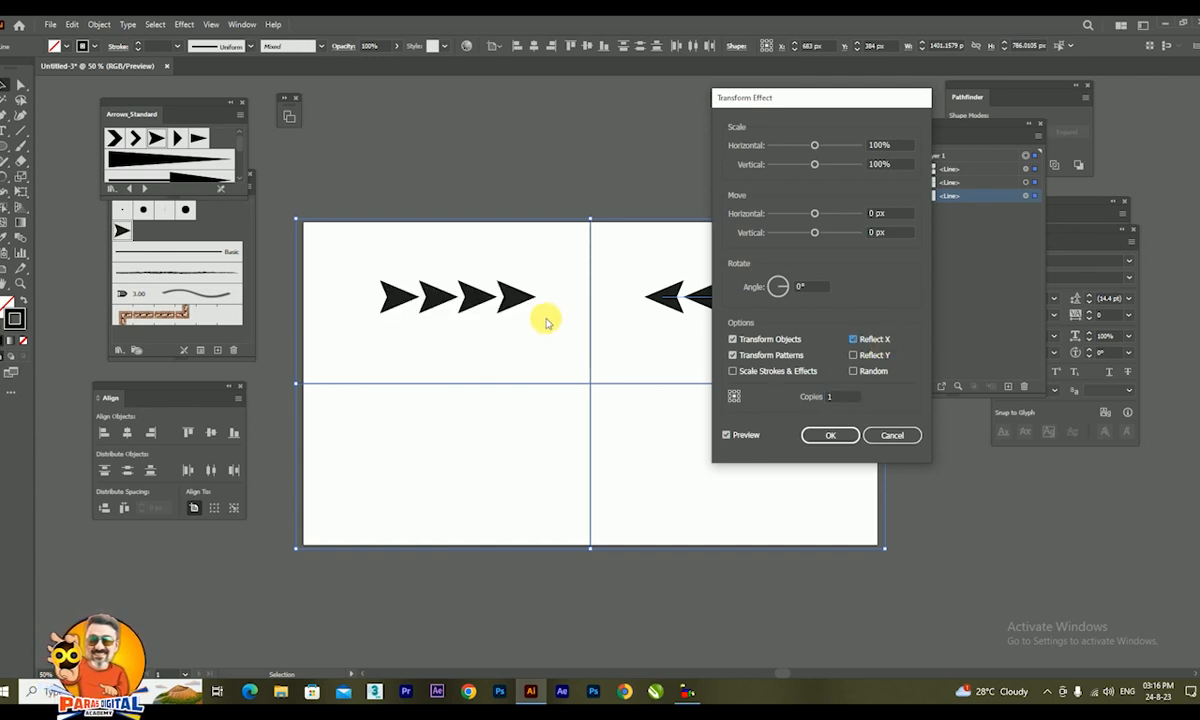
pyautogui.click(855, 341)
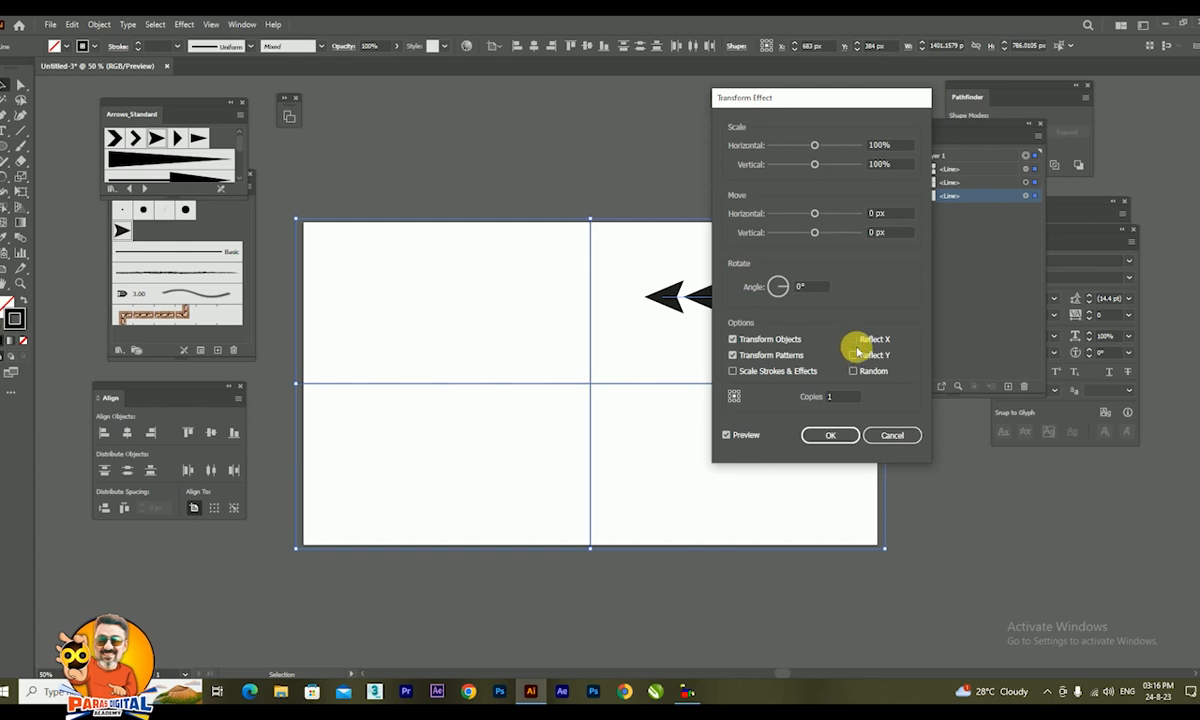
pyautogui.click(855, 356)
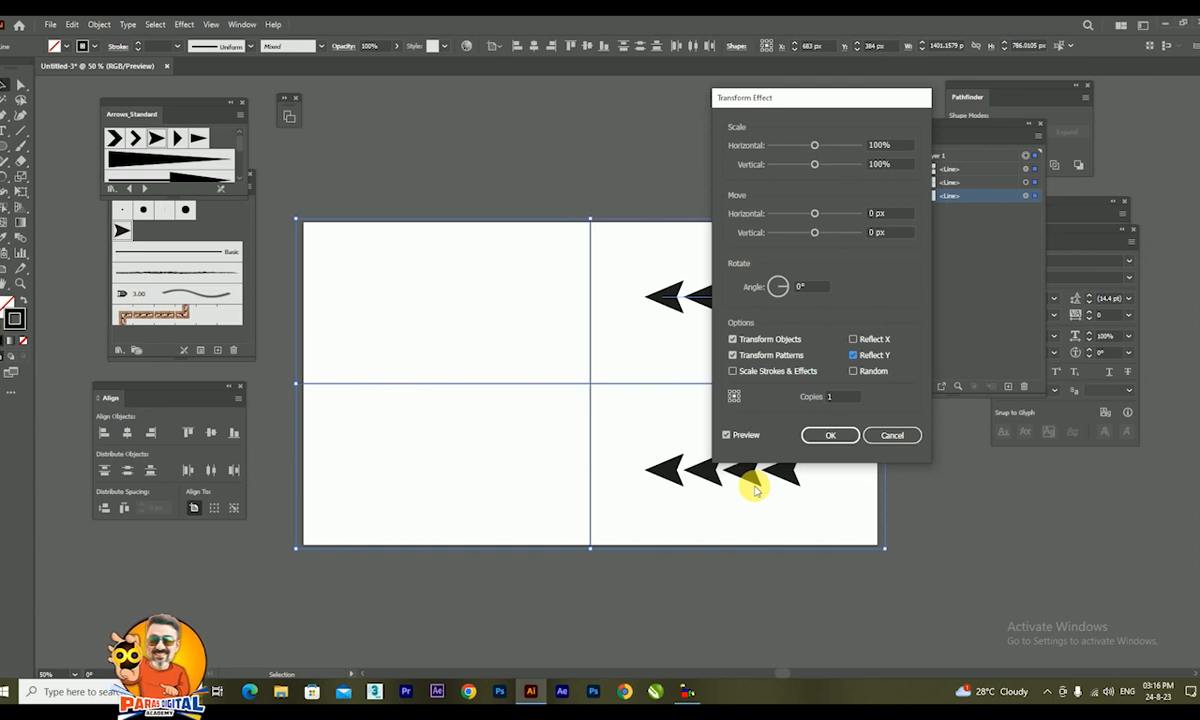
pyautogui.click(853, 353)
# Step: Enable Reflect X for the Transform effect, briefly try it combined with Reflect Y, and apply with only Reflect X on
pyautogui.click(854, 340)
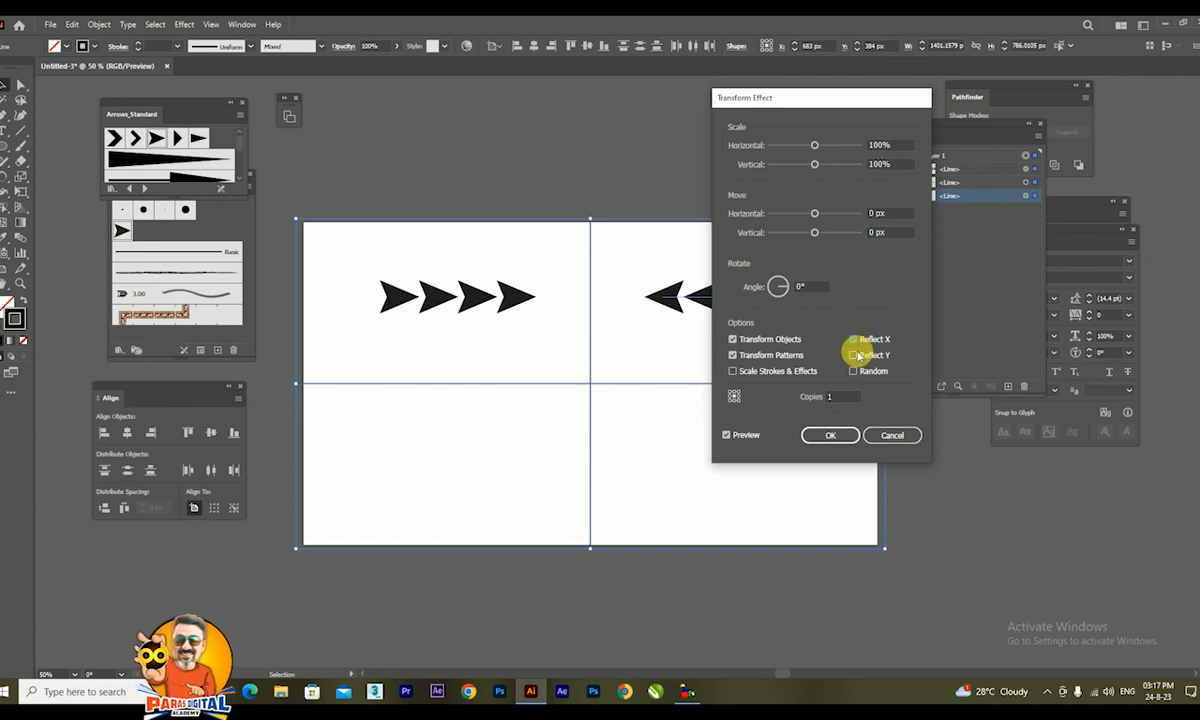
pyautogui.click(855, 356)
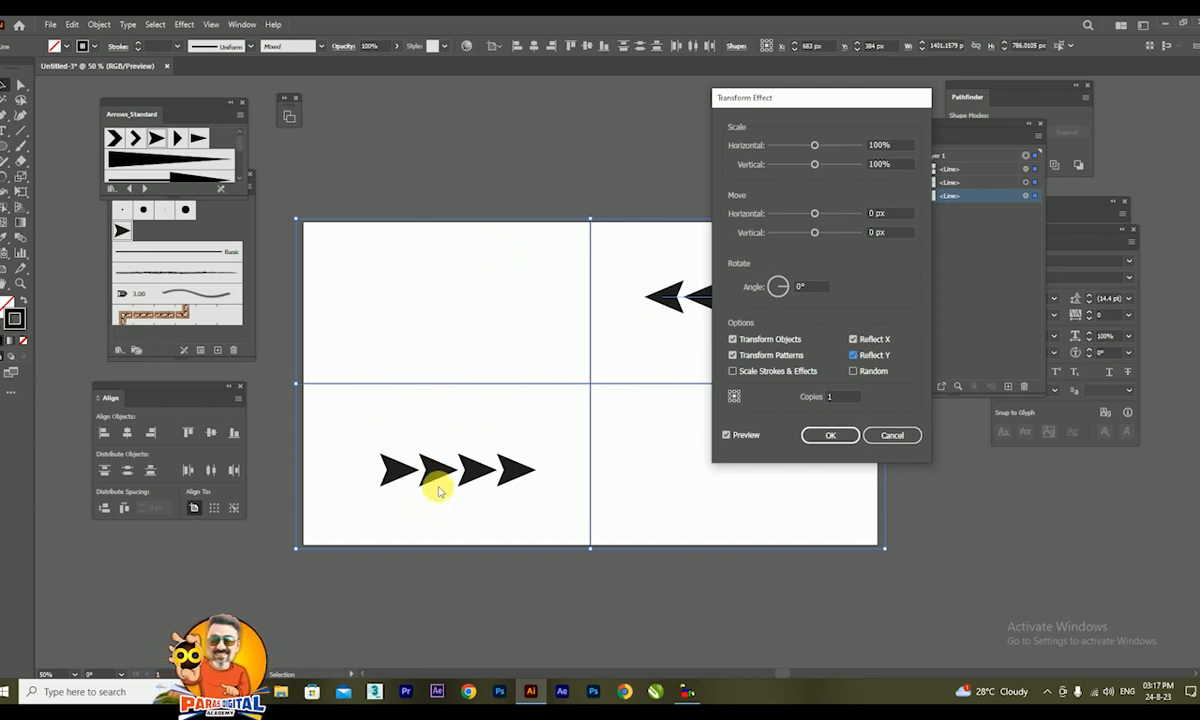
pyautogui.click(855, 357)
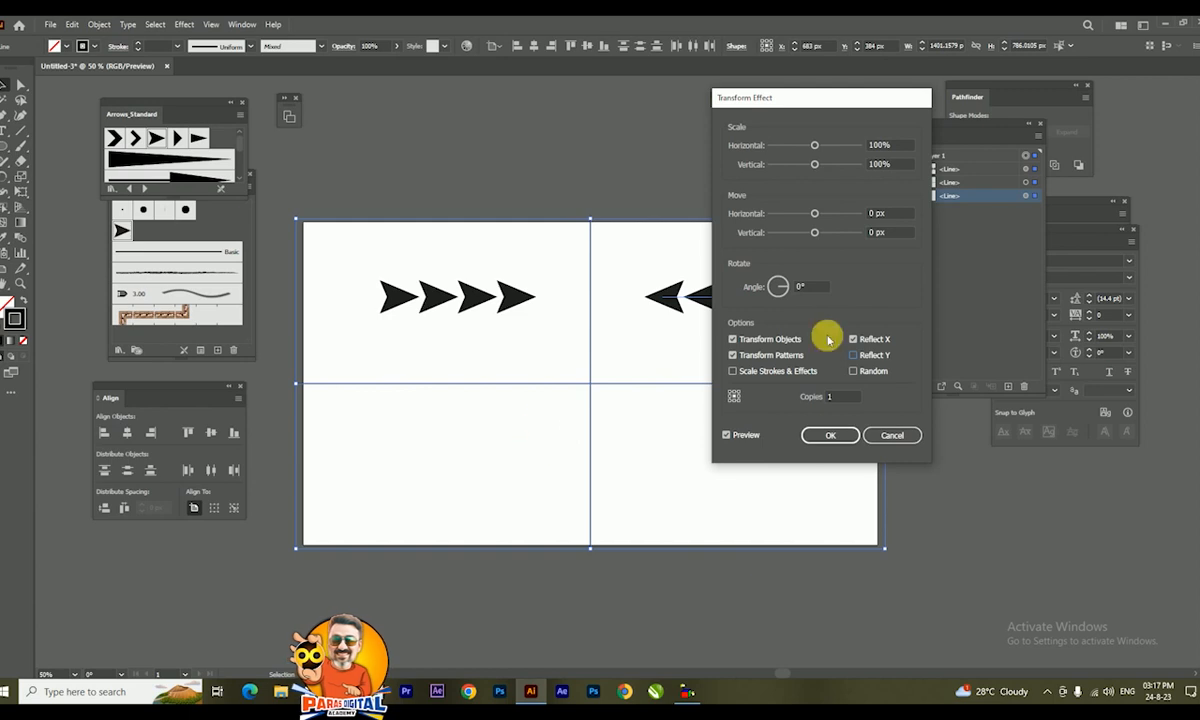
pyautogui.click(826, 439)
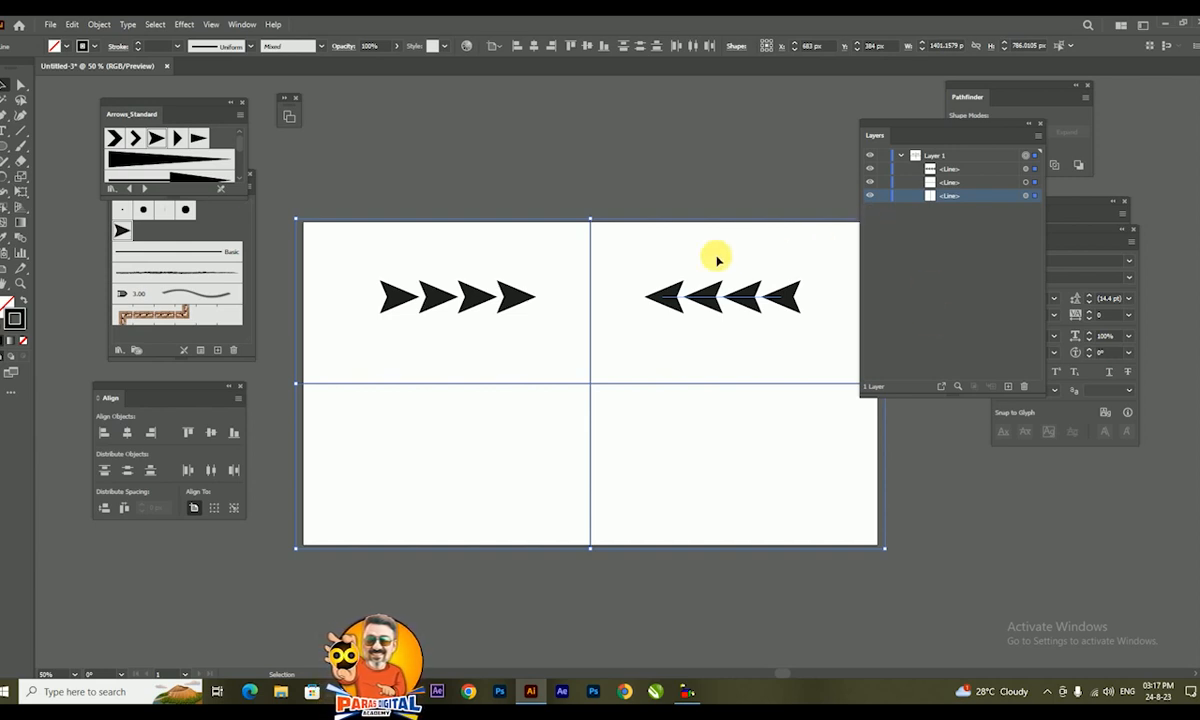
# Step: Hide the arrow line and the horizontal guide line in Layer 1, and lock the vertical centre line
pyautogui.click(870, 170)
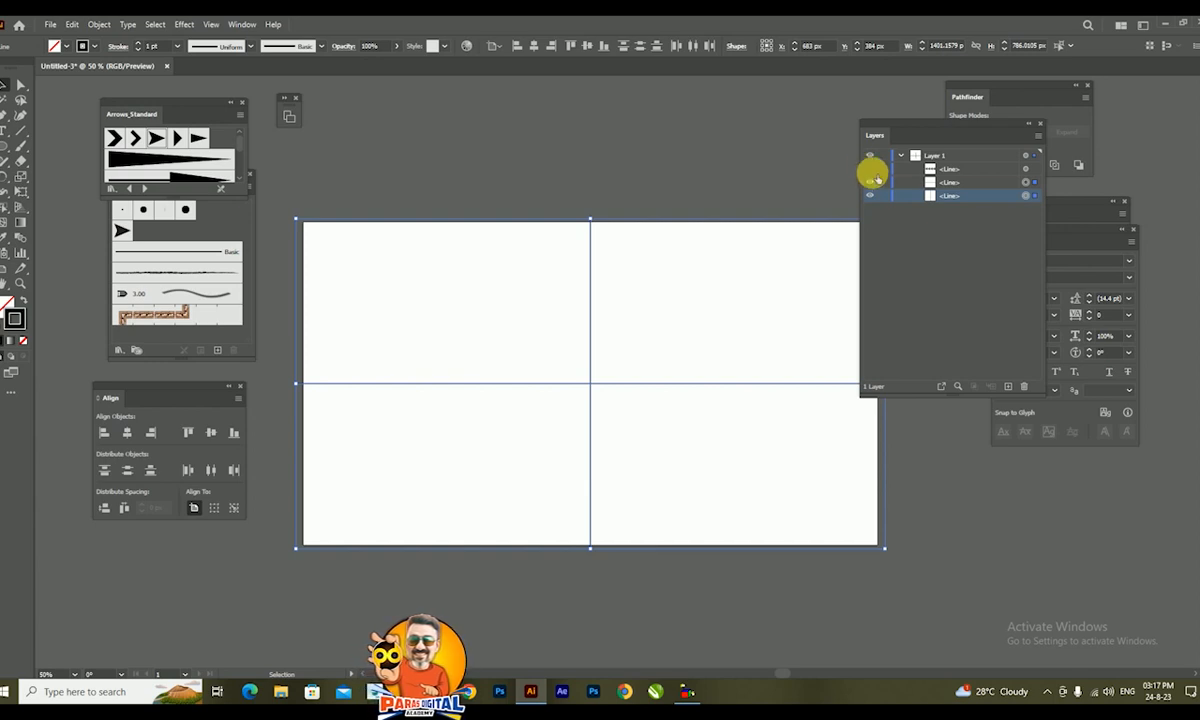
pyautogui.click(870, 183)
pyautogui.click(870, 183)
pyautogui.click(870, 183)
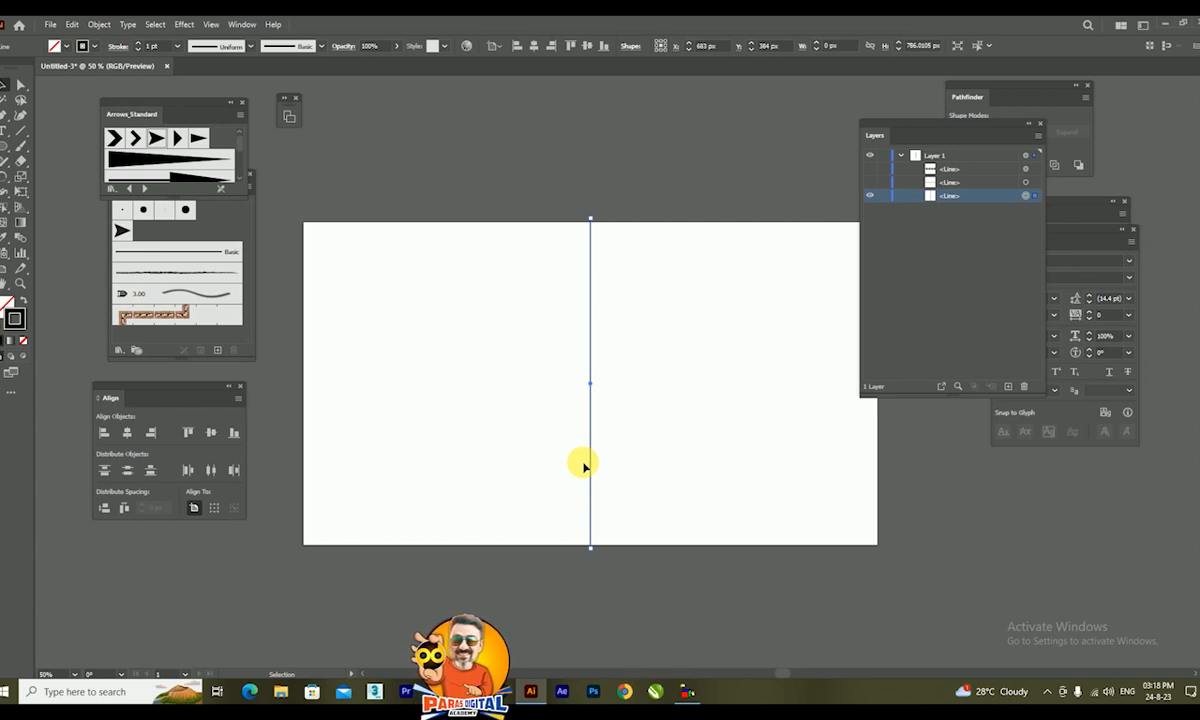
pyautogui.click(883, 196)
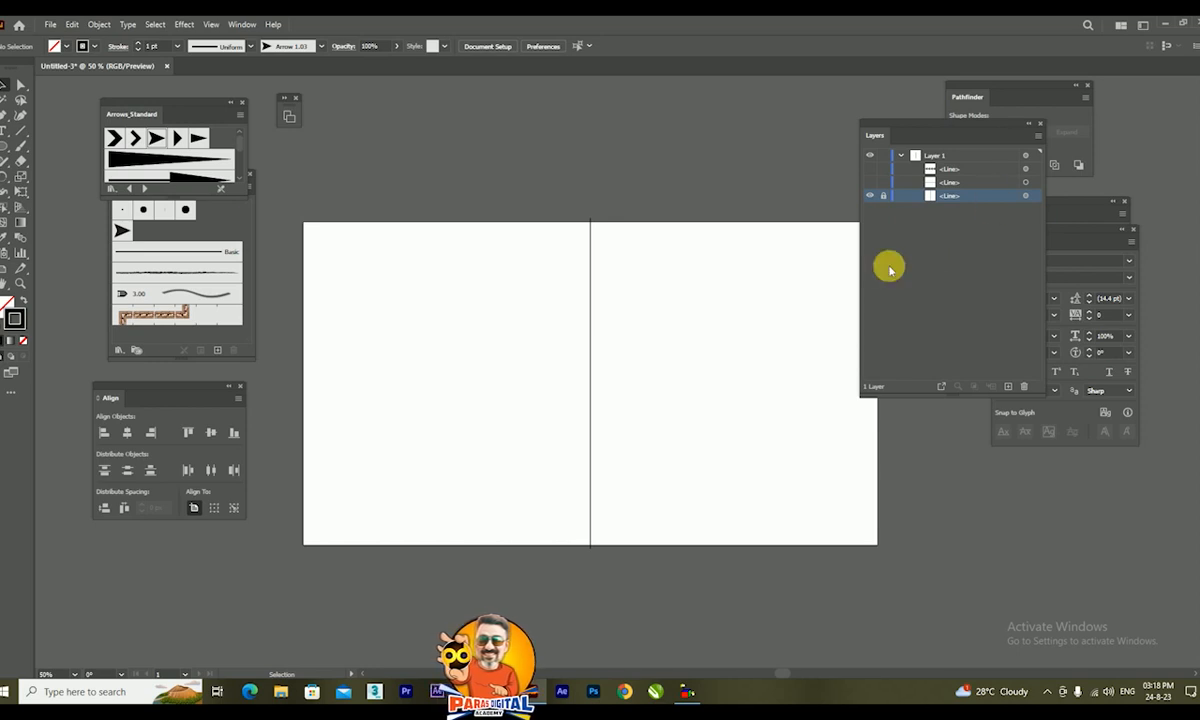
# Step: Paint several curved Paintbrush strokes left of the centre line with a rough brush from the Artistic_ChalkCharcoalPencil library
pyautogui.click(20, 147)
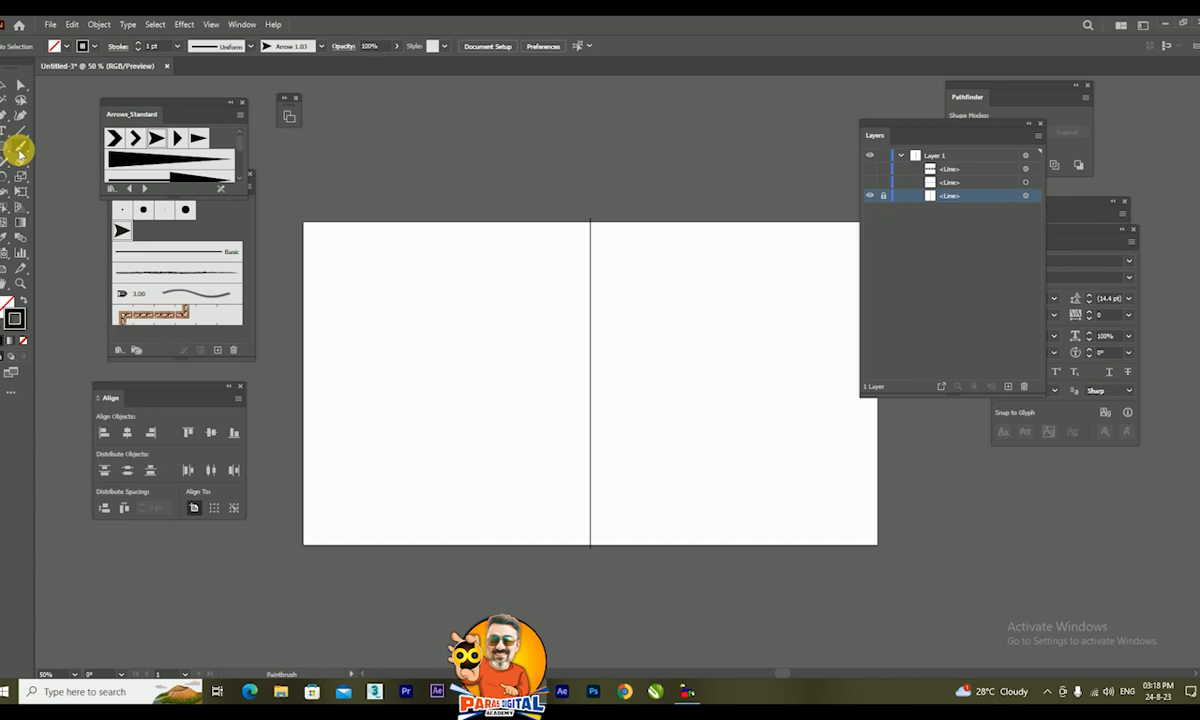
pyautogui.click(145, 189)
pyautogui.click(145, 189)
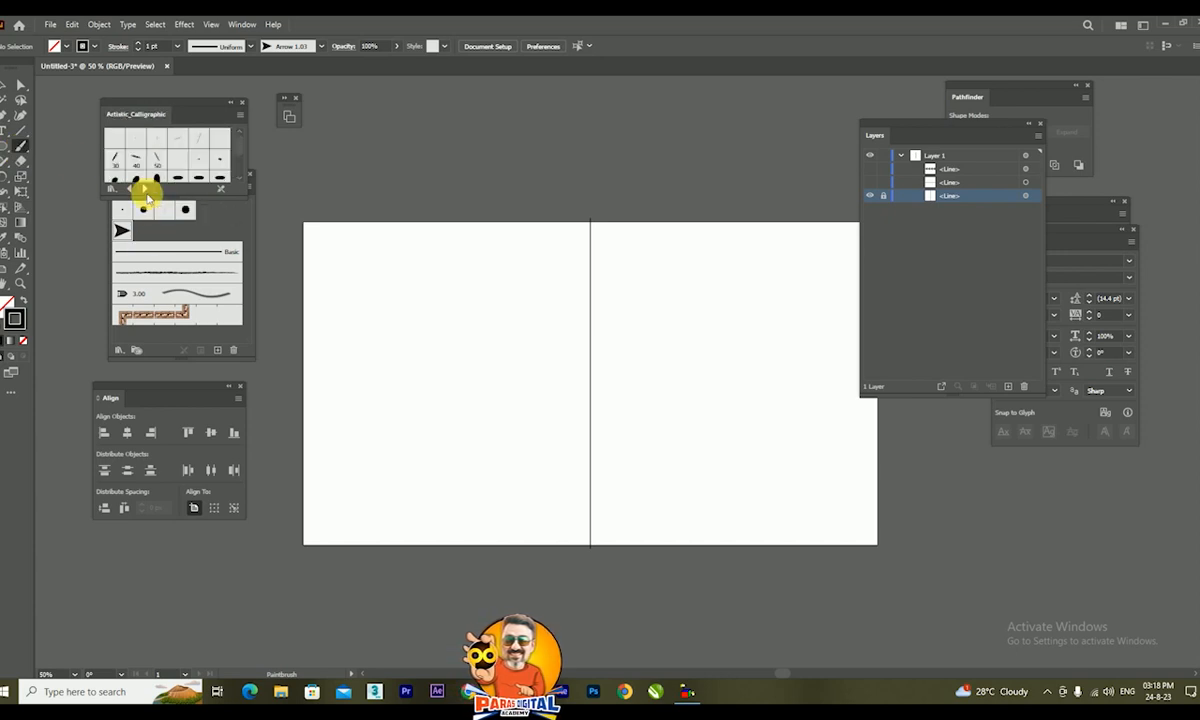
pyautogui.click(145, 189)
pyautogui.moveTo(588, 324)
pyautogui.mouseDown()
pyautogui.moveTo(554, 291)
pyautogui.moveTo(466, 281)
pyautogui.moveTo(465, 347)
pyautogui.moveTo(540, 418)
pyautogui.moveTo(423, 465)
pyautogui.mouseUp()
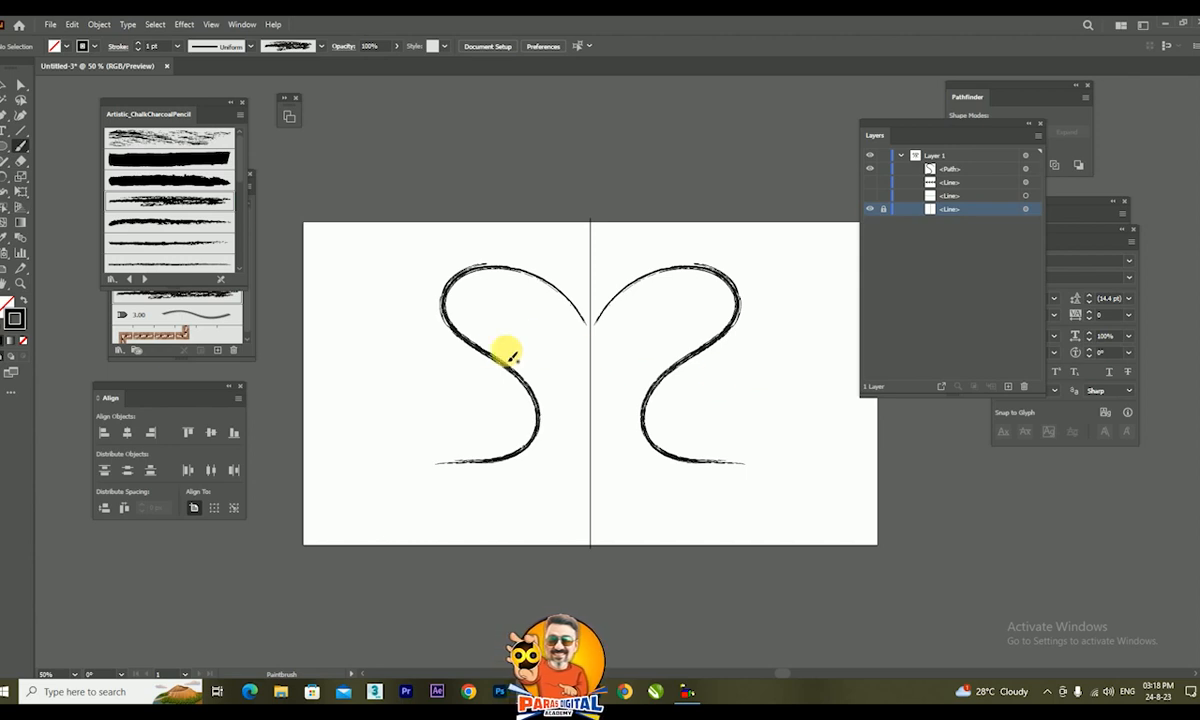
pyautogui.moveTo(515, 343)
pyautogui.mouseDown()
pyautogui.moveTo(547, 350)
pyautogui.moveTo(555, 397)
pyautogui.moveTo(552, 437)
pyautogui.moveTo(505, 455)
pyautogui.mouseUp()
pyautogui.moveTo(473, 345)
pyautogui.mouseDown()
pyautogui.moveTo(538, 330)
pyautogui.moveTo(514, 351)
pyautogui.mouseUp()
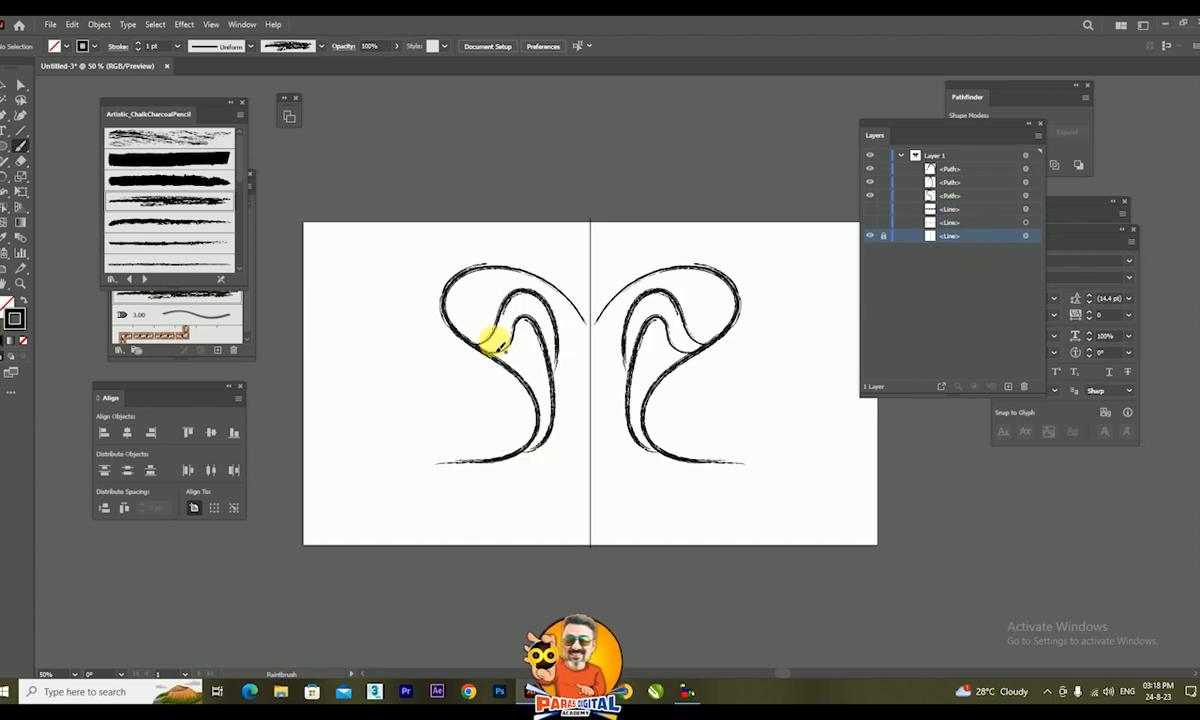
pyautogui.moveTo(439, 326)
pyautogui.mouseDown()
pyautogui.moveTo(400, 389)
pyautogui.moveTo(435, 407)
pyautogui.moveTo(502, 389)
pyautogui.moveTo(550, 420)
pyautogui.mouseUp()
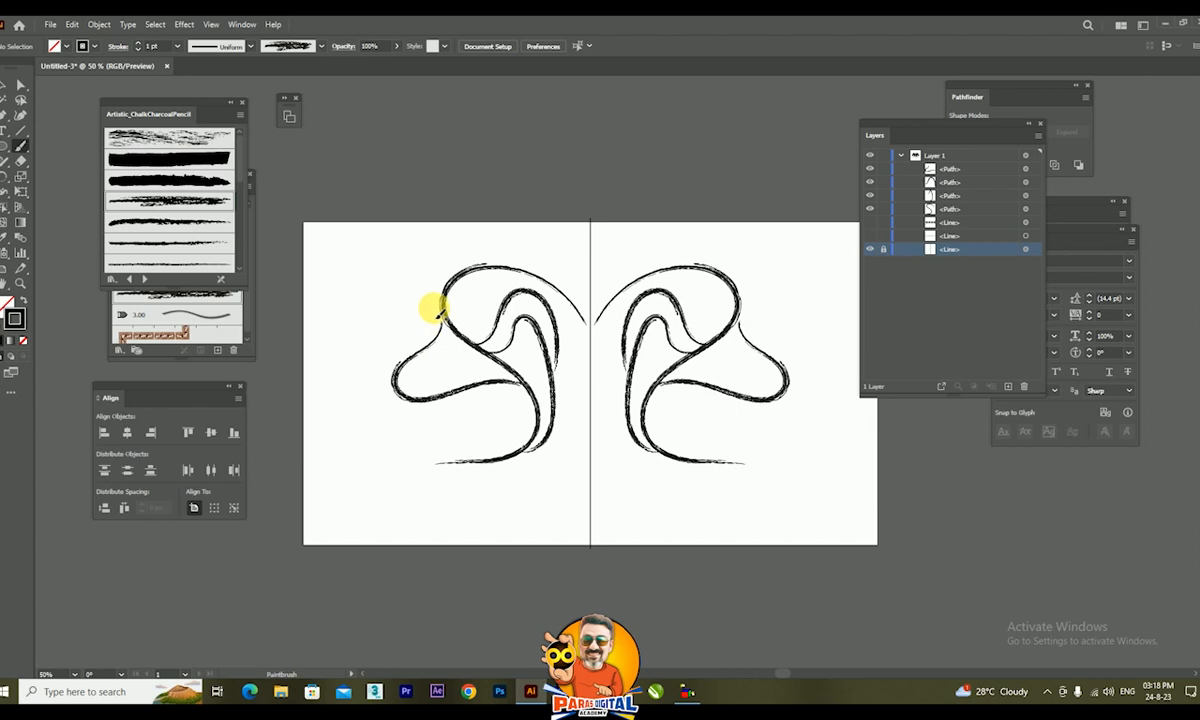
pyautogui.moveTo(404, 311)
pyautogui.mouseDown()
pyautogui.moveTo(422, 267)
pyautogui.moveTo(480, 251)
pyautogui.moveTo(504, 274)
pyautogui.moveTo(540, 250)
pyautogui.moveTo(587, 318)
pyautogui.mouseUp()
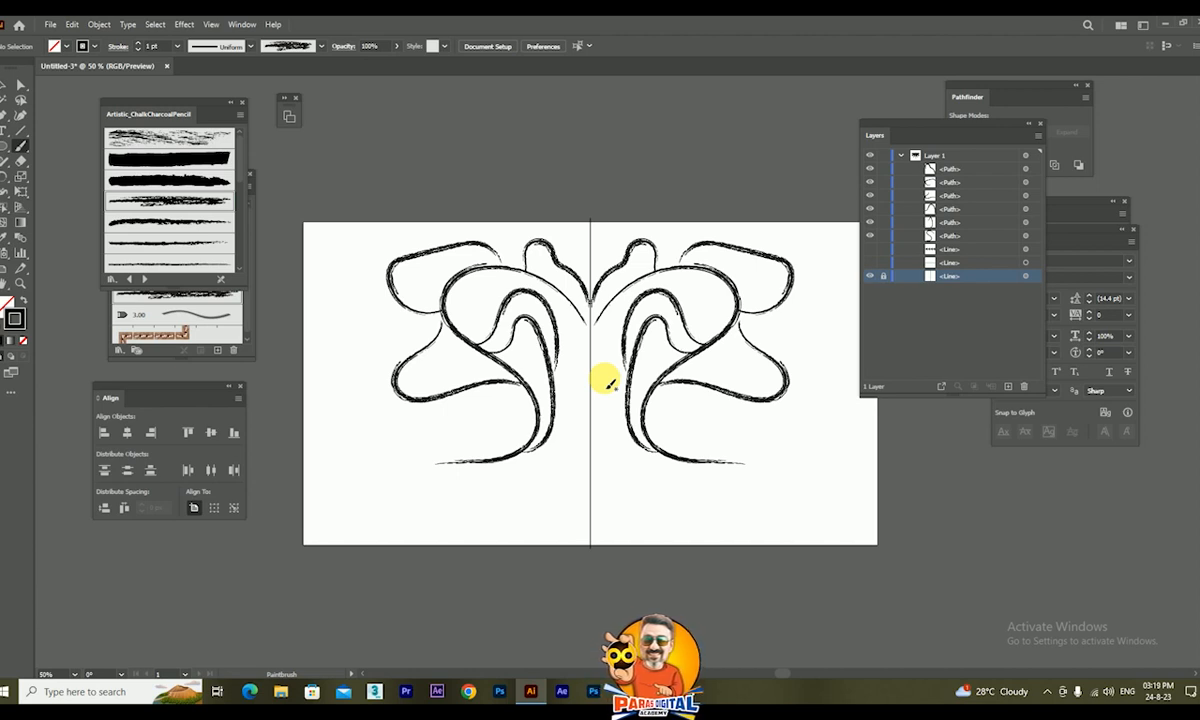
# Step: Select all the painted strokes, move them about 159 px to the left, and delete them
pyautogui.click(7, 85)
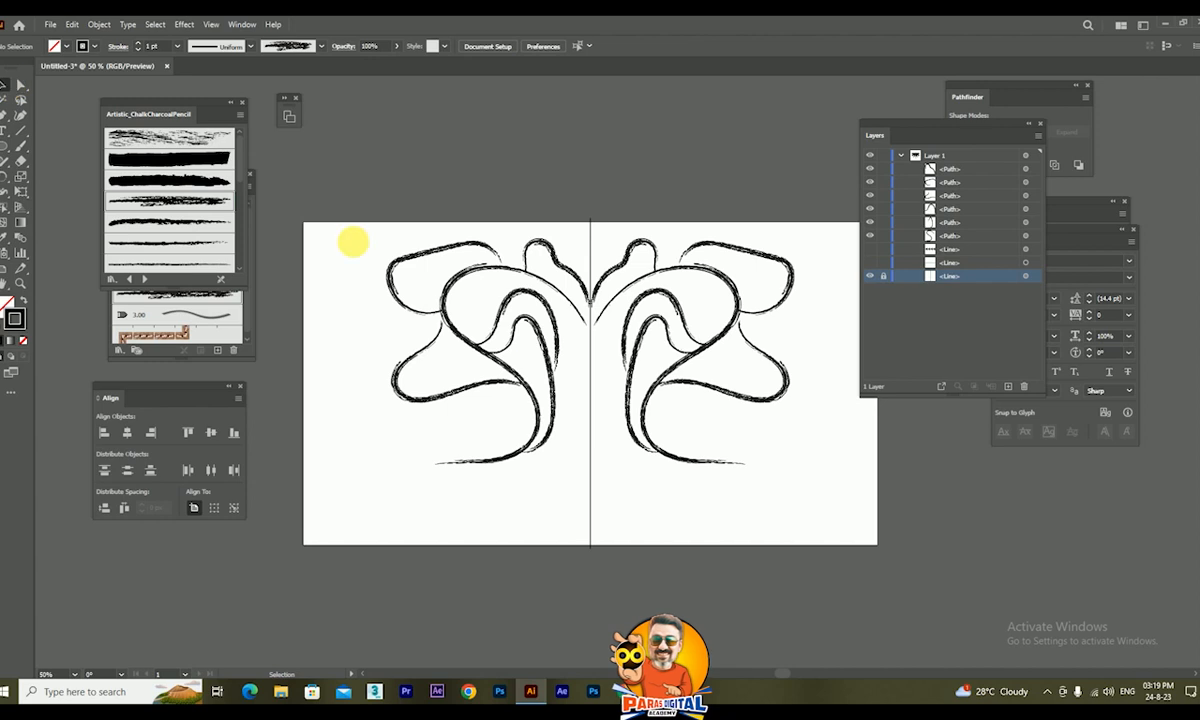
pyautogui.moveTo(364, 222); pyautogui.dragTo(557, 466)
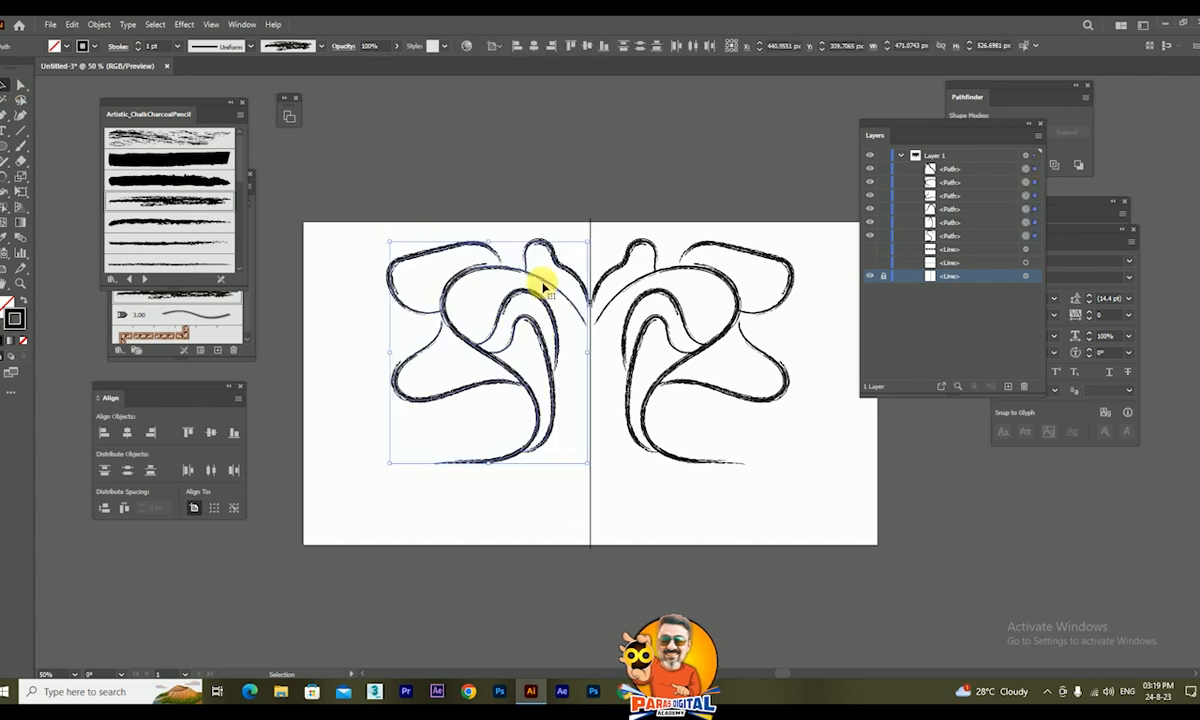
pyautogui.moveTo(537, 283); pyautogui.dragTo(469, 281)
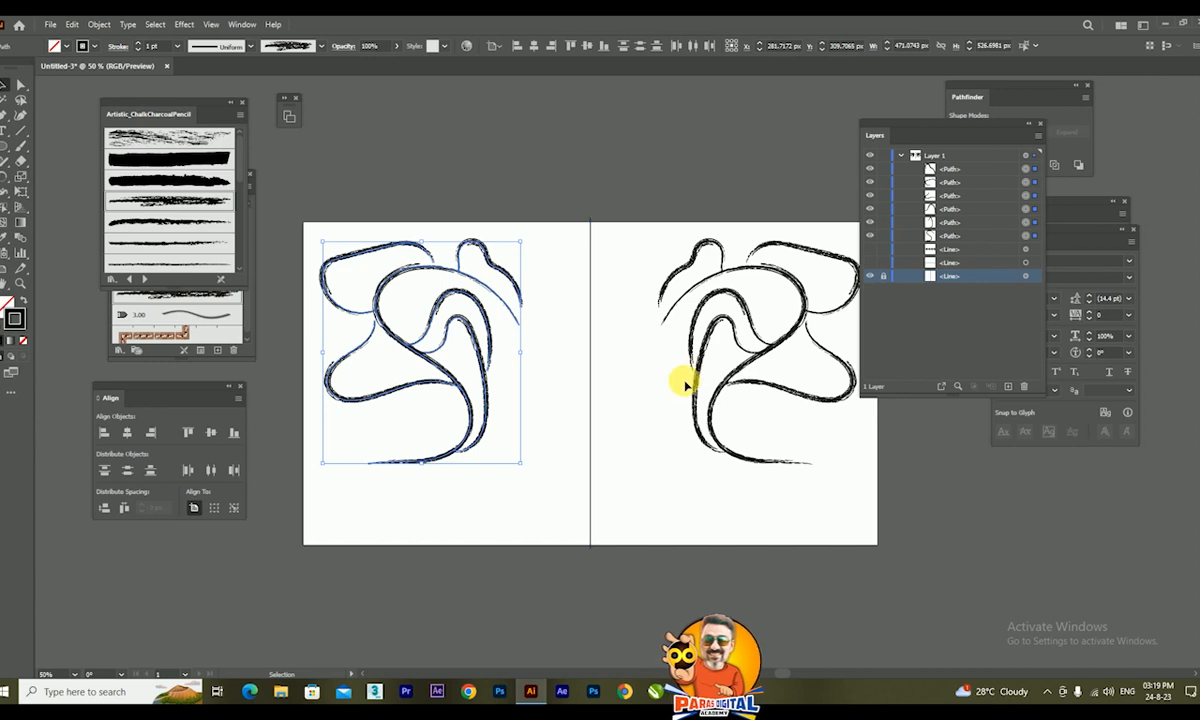
pyautogui.press('Delete')
# Step: Draw the left half of a heart, about 248 by 391 px, with the Pen tool against the centre line
pyautogui.click(8, 118)
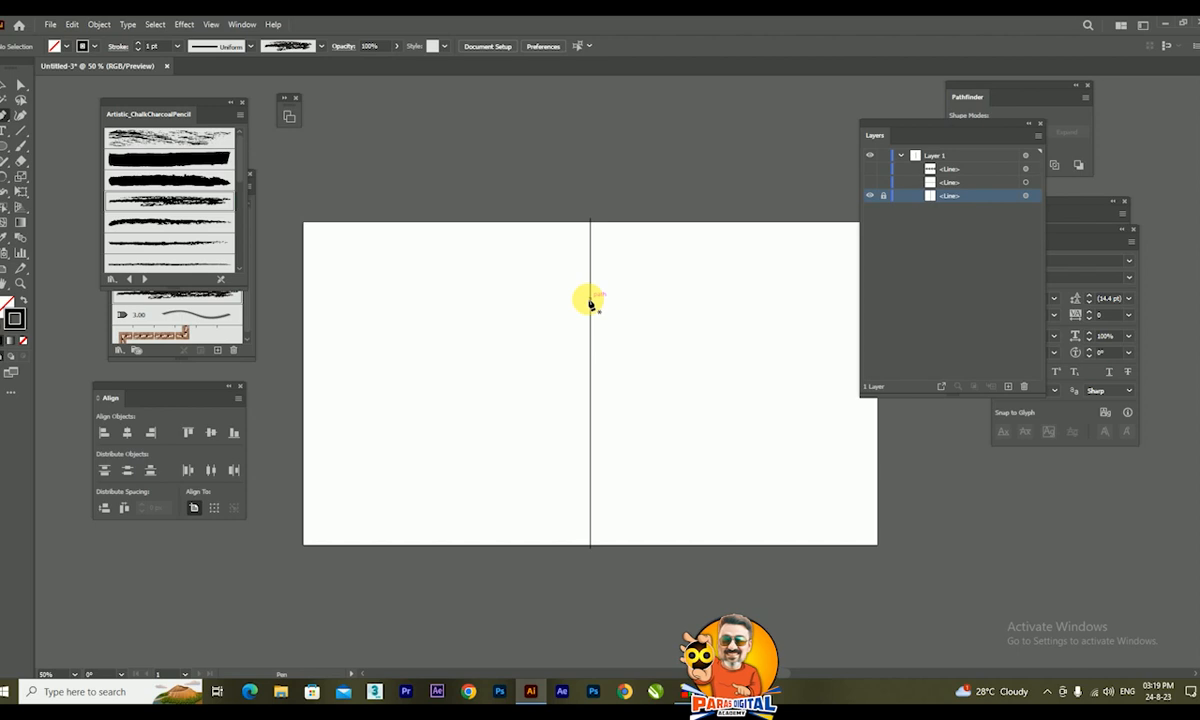
pyautogui.click(588, 301)
pyautogui.moveTo(492, 297); pyautogui.dragTo(457, 345)
pyautogui.moveTo(590, 430); pyautogui.dragTo(588, 498)
pyautogui.click(6, 86)
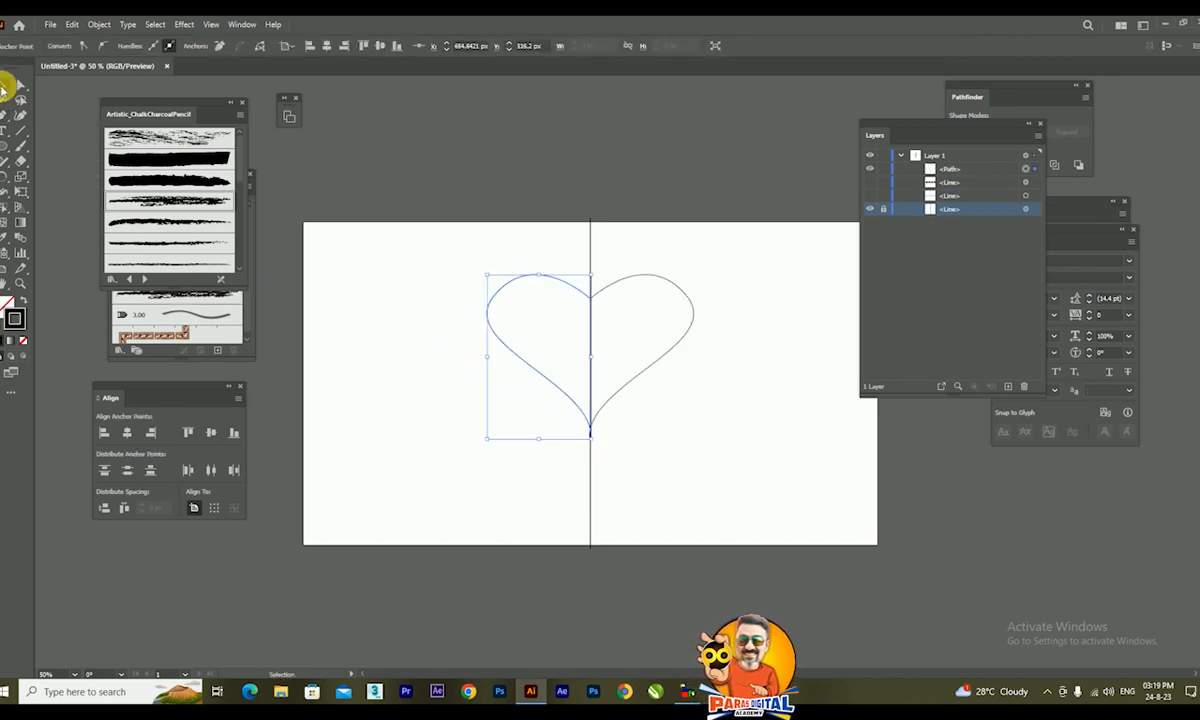
pyautogui.click(368, 277)
pyautogui.click(536, 375)
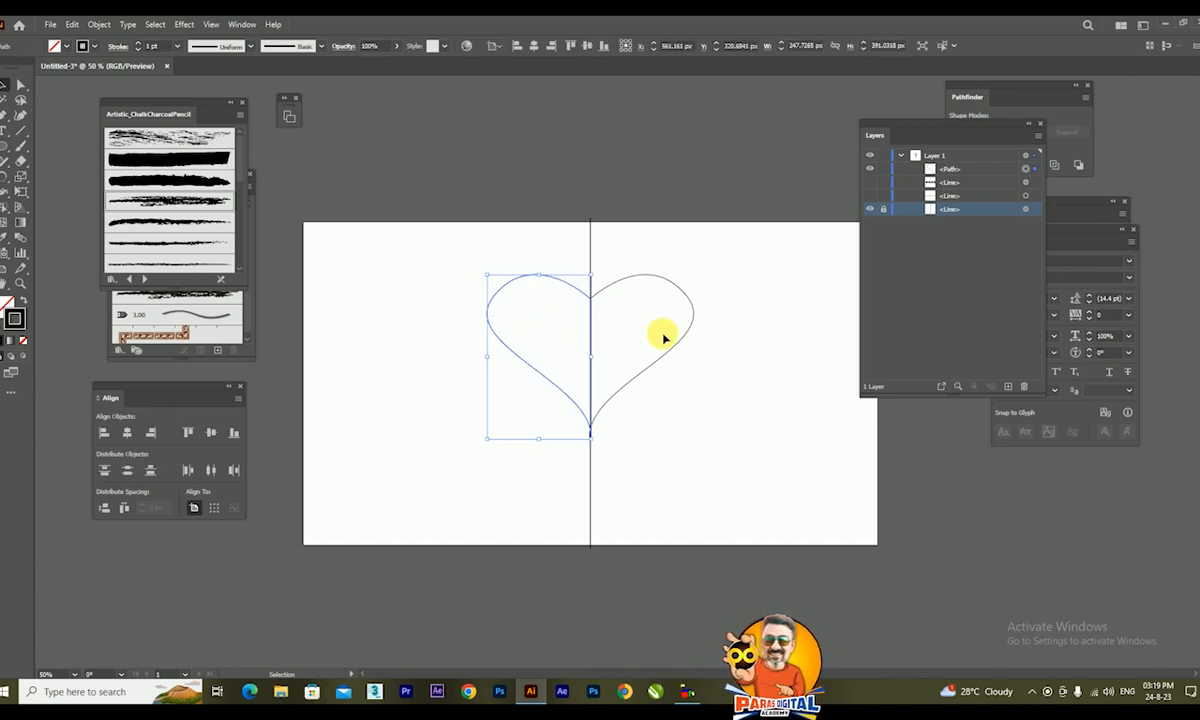
# Step: Draw a small circle above the half heart's lobe and give it a red fill with no stroke
pyautogui.moveTo(8, 150); pyautogui.dragTo(88, 179)
pyautogui.moveTo(512, 256); pyautogui.dragTo(539, 277)
pyautogui.click(6, 86)
pyautogui.click(541, 252)
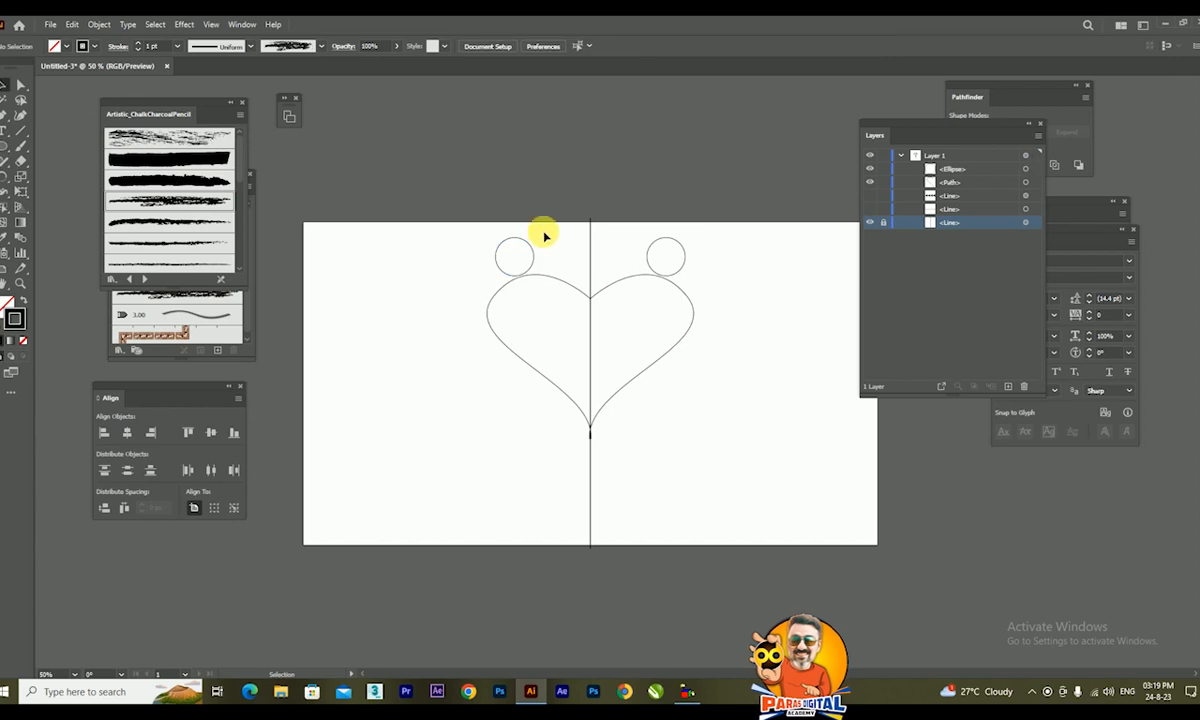
pyautogui.click(493, 254)
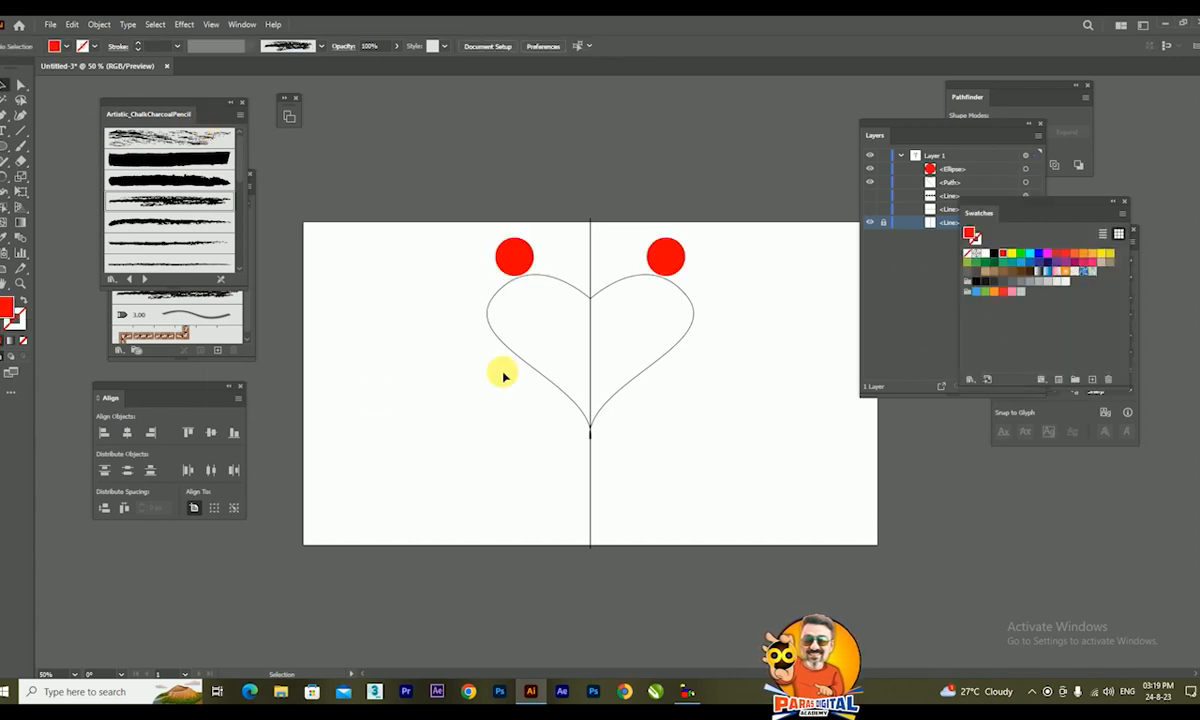
# Step: Duplicate the red circle to its lower left and scale the copy down to about 51 px
pyautogui.click(581, 328)
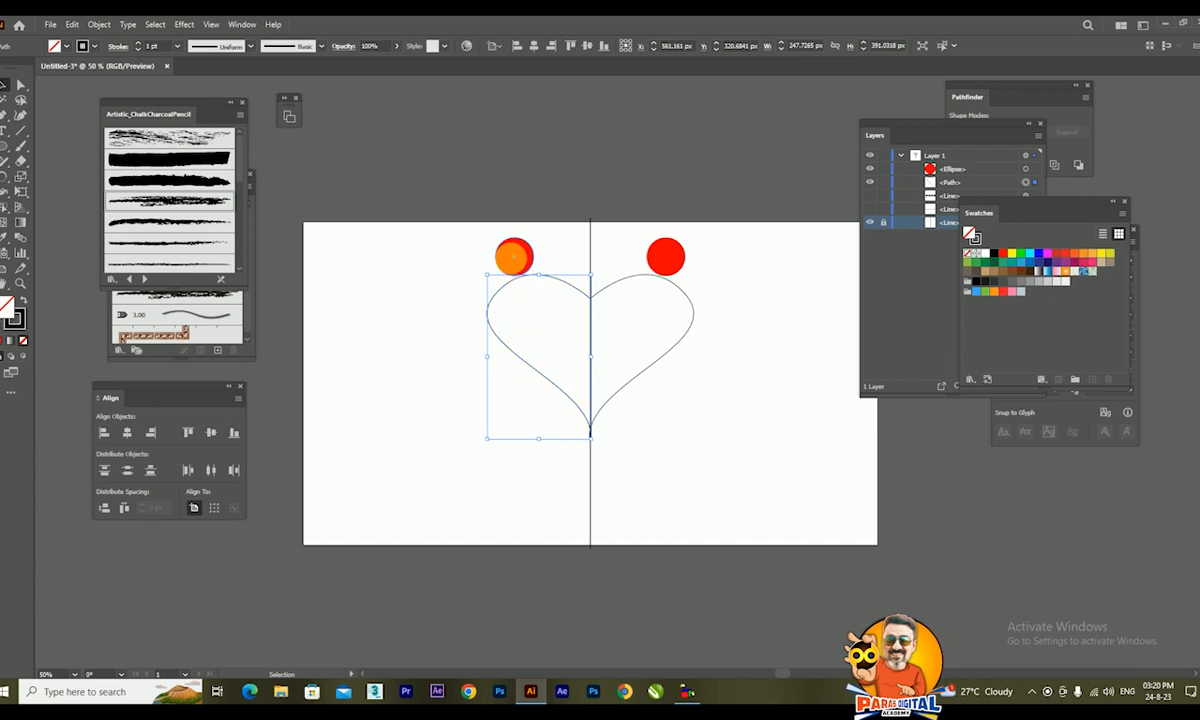
pyautogui.click(513, 259)
pyautogui.moveTo(513, 262); pyautogui.dragTo(484, 277)
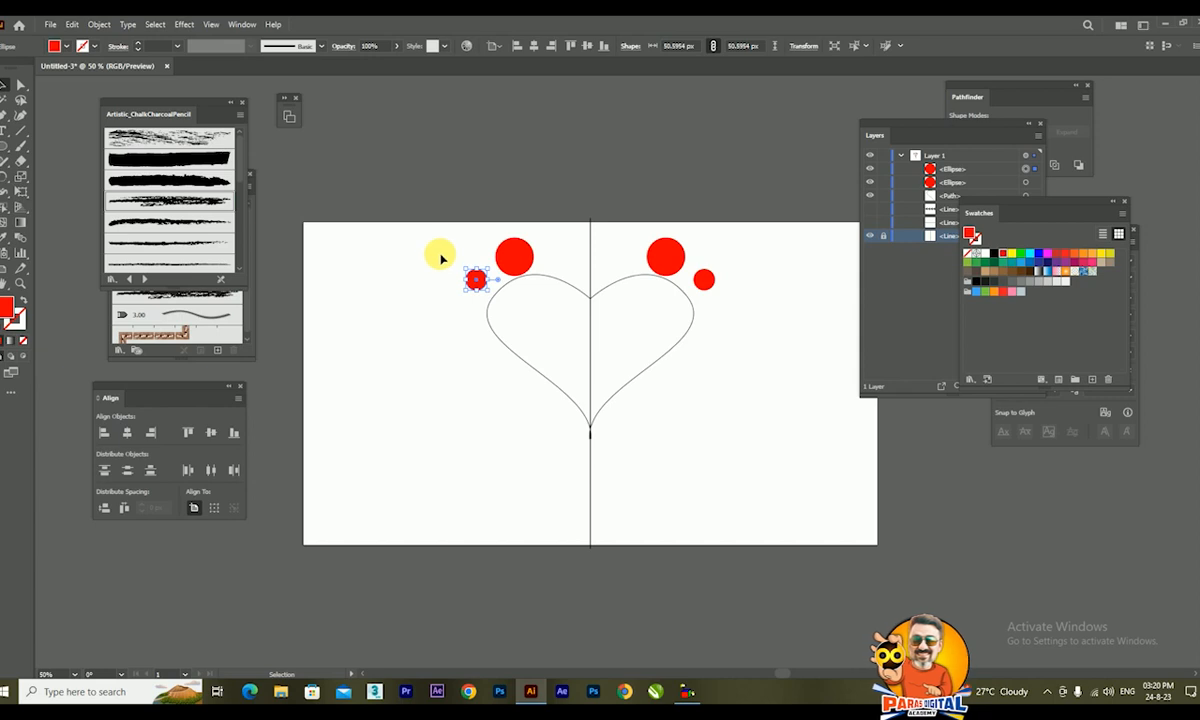
# Step: Delete the two red circles and the half-heart path
pyautogui.moveTo(441, 256); pyautogui.dragTo(503, 276)
pyautogui.press('Delete')
pyautogui.click(528, 348)
pyautogui.press('Delete')
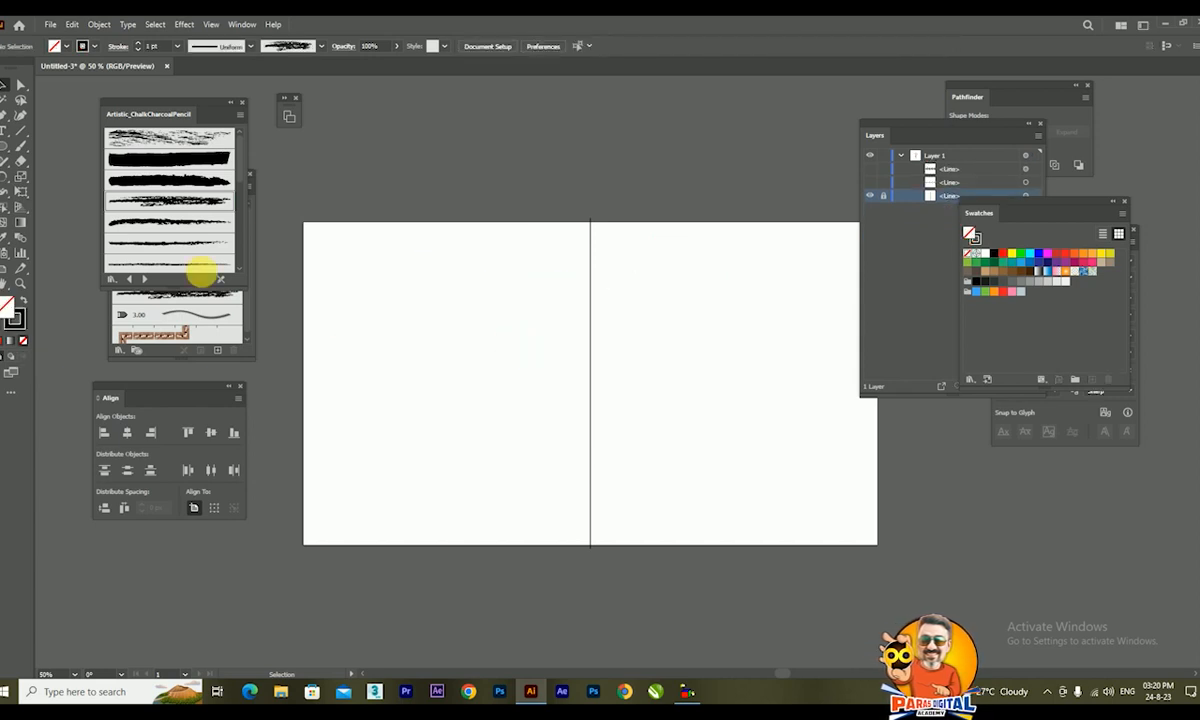
# Step: Paint a set of loose charcoal strokes across the left half of the artboard with the Paintbrush
pyautogui.click(20, 148)
pyautogui.moveTo(587, 338); pyautogui.dragTo(285, 195)
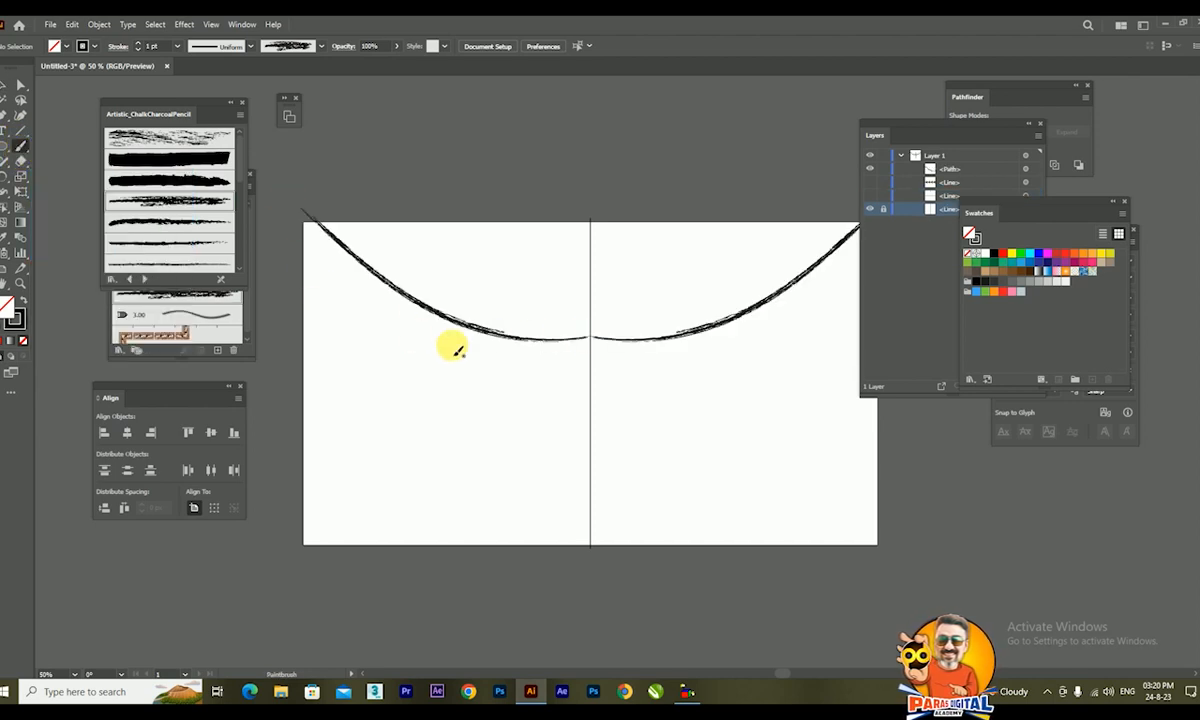
pyautogui.moveTo(310, 517); pyautogui.dragTo(497, 345)
pyautogui.moveTo(453, 520); pyautogui.dragTo(490, 400)
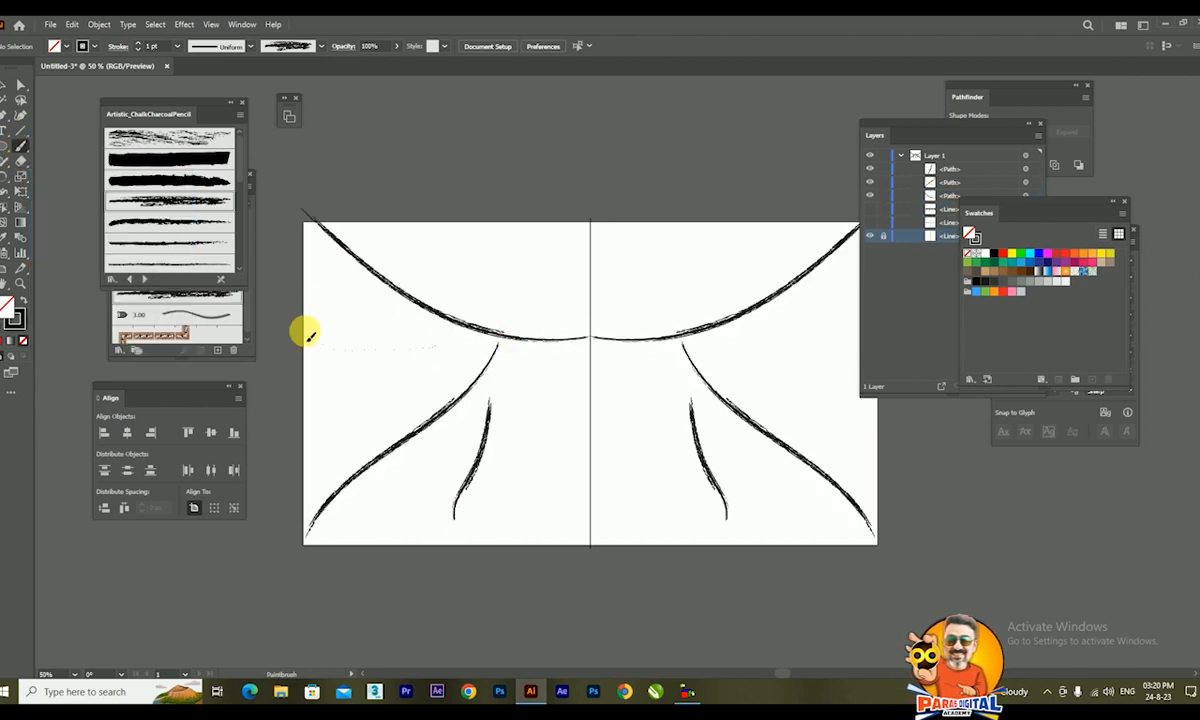
pyautogui.moveTo(293, 325); pyautogui.dragTo(433, 348)
pyautogui.moveTo(352, 420); pyautogui.dragTo(301, 474)
pyautogui.moveTo(450, 388)
pyautogui.mouseDown()
pyautogui.moveTo(498, 279)
pyautogui.moveTo(520, 513)
pyautogui.mouseUp()
pyautogui.moveTo(571, 430); pyautogui.dragTo(368, 573)
pyautogui.moveTo(353, 521); pyautogui.dragTo(581, 313)
# Step: Select all the loose charcoal strokes and delete them
pyautogui.click(7, 84)
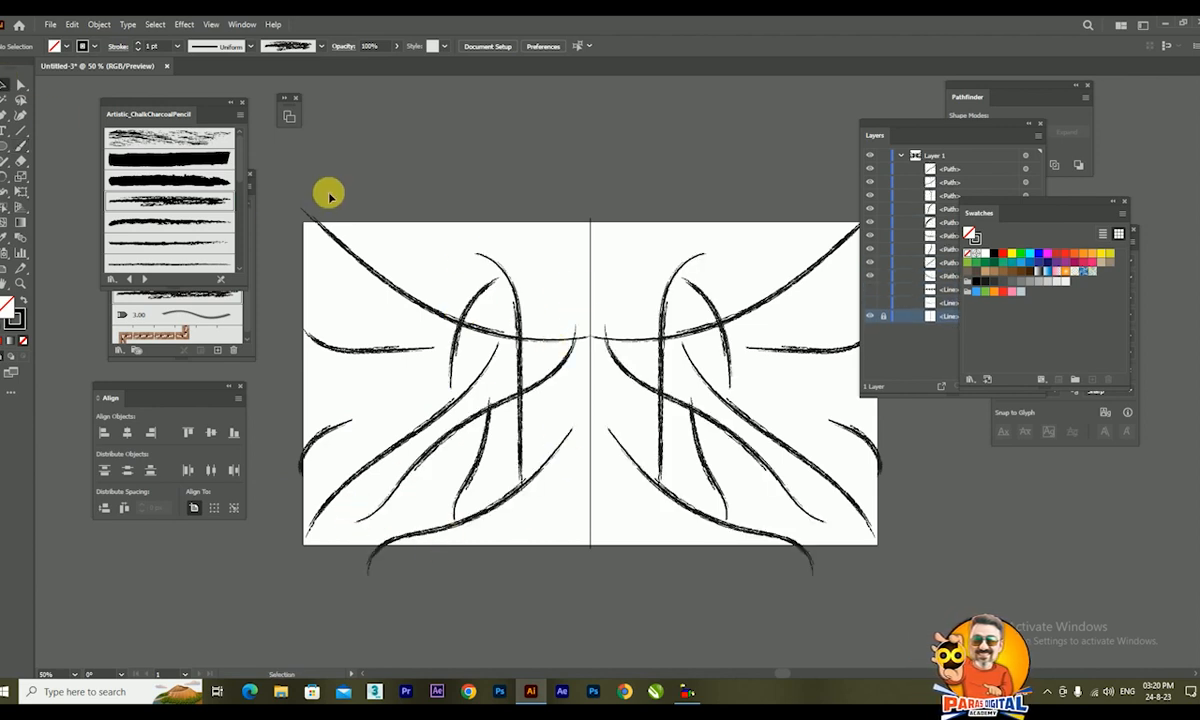
pyautogui.hotkey('ctrl', 'a')
pyautogui.press('Delete')
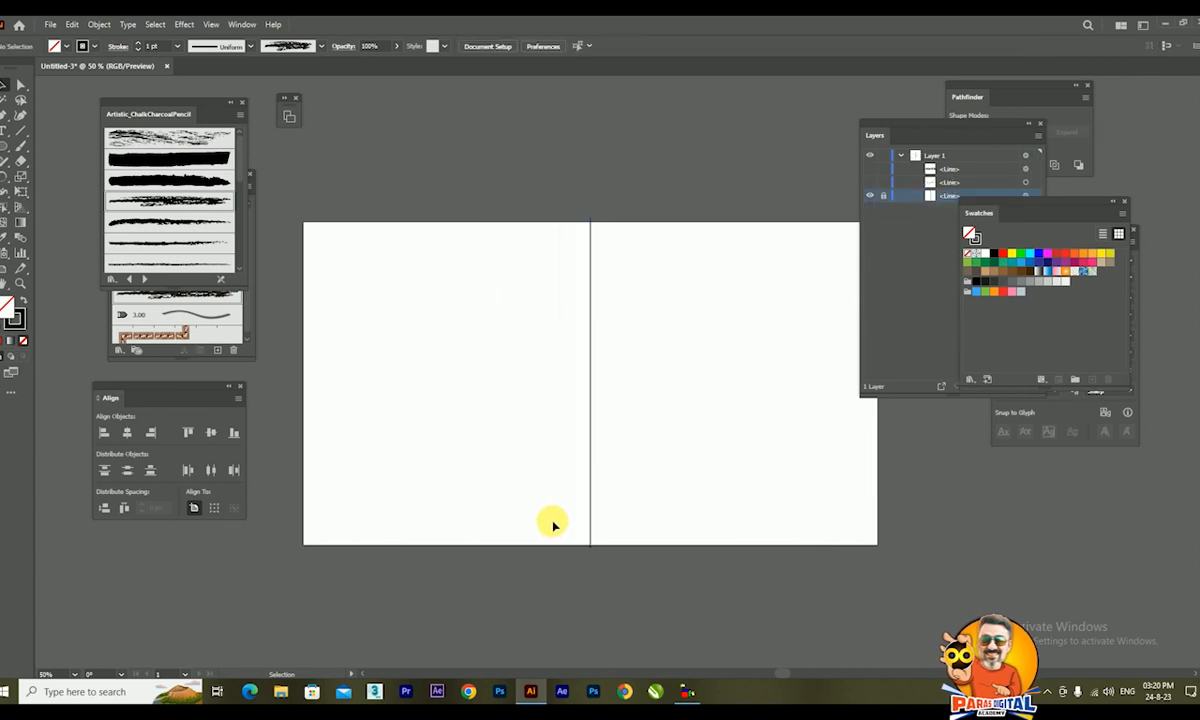
# Step: Draw a triangular Pen shape with black fill and no stroke, left of and against the centre line
pyautogui.click(6, 114)
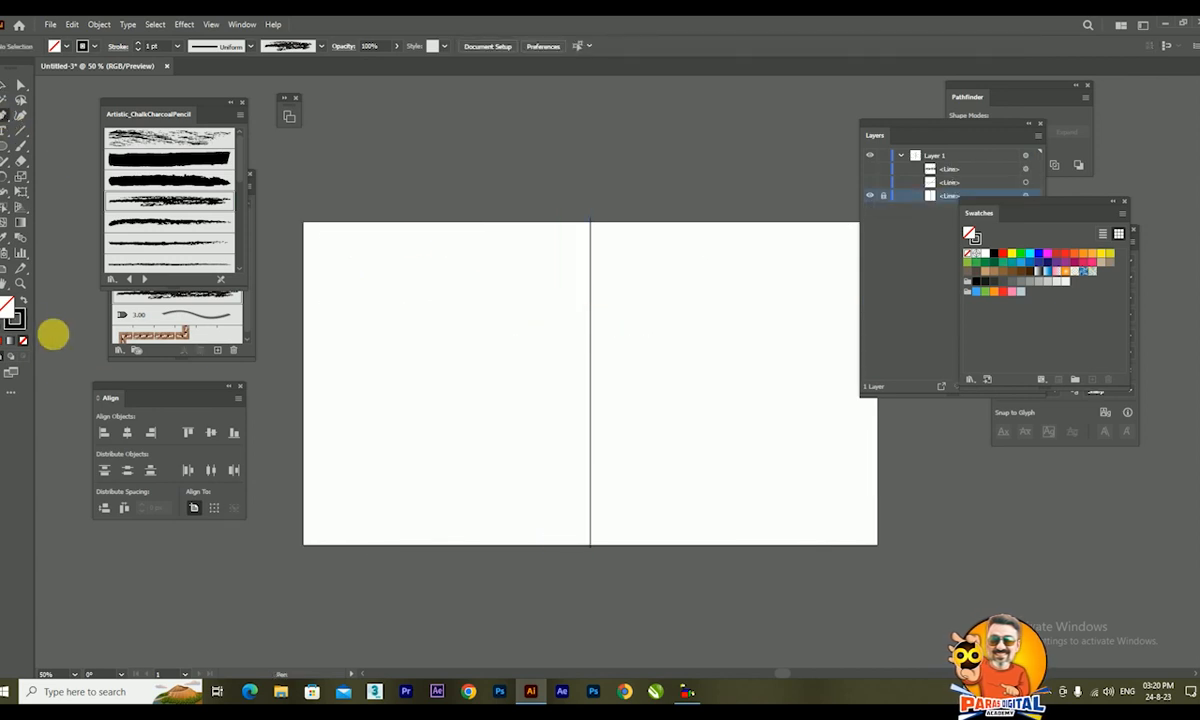
pyautogui.click(20, 302)
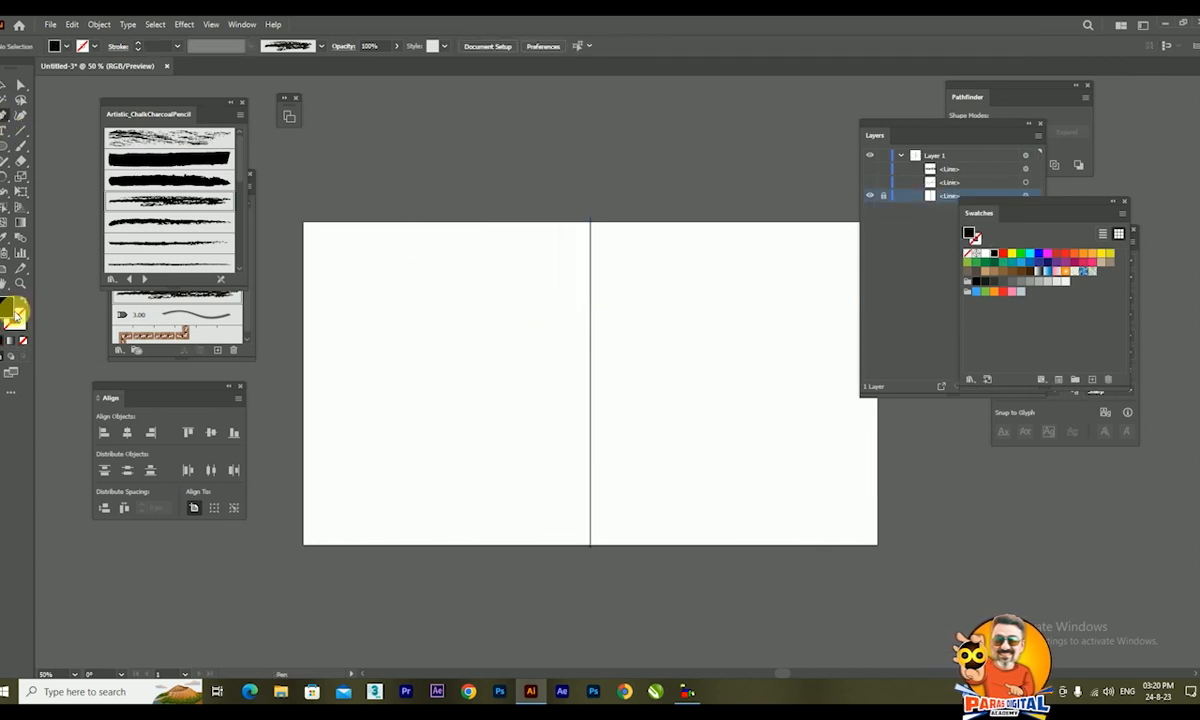
pyautogui.click(591, 278)
pyautogui.click(498, 337)
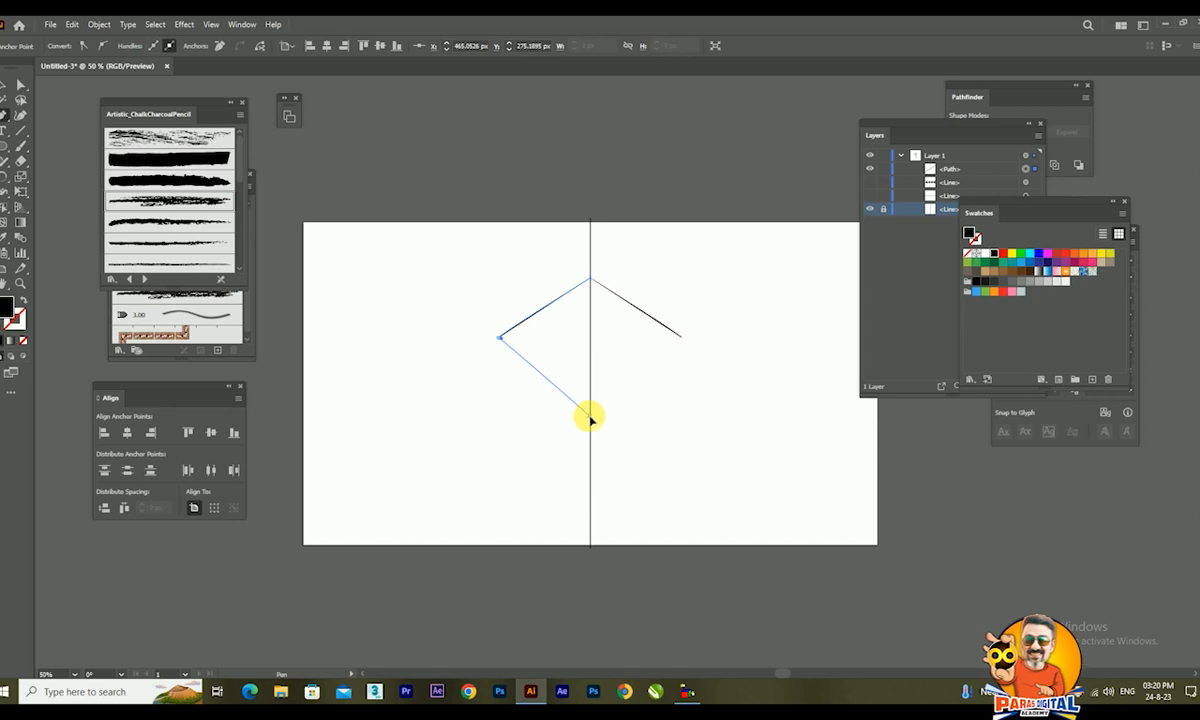
pyautogui.click(590, 414)
# Step: Move the triangle's bottom anchor onto the centre line to close the gap between the mirrored halves
pyautogui.click(20, 86)
pyautogui.scroll(4, 532, 366)
pyautogui.scroll(2, 667, 538)
pyautogui.moveTo(739, 541); pyautogui.dragTo(457, 452)
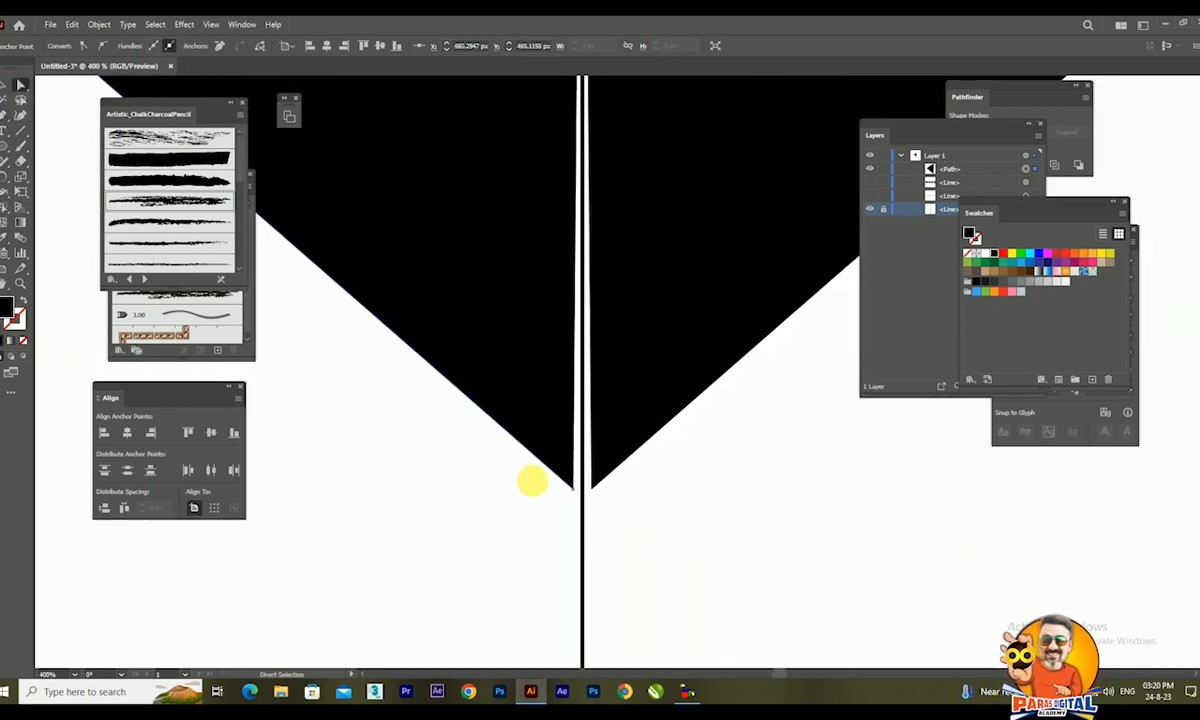
pyautogui.moveTo(573, 494); pyautogui.dragTo(584, 495)
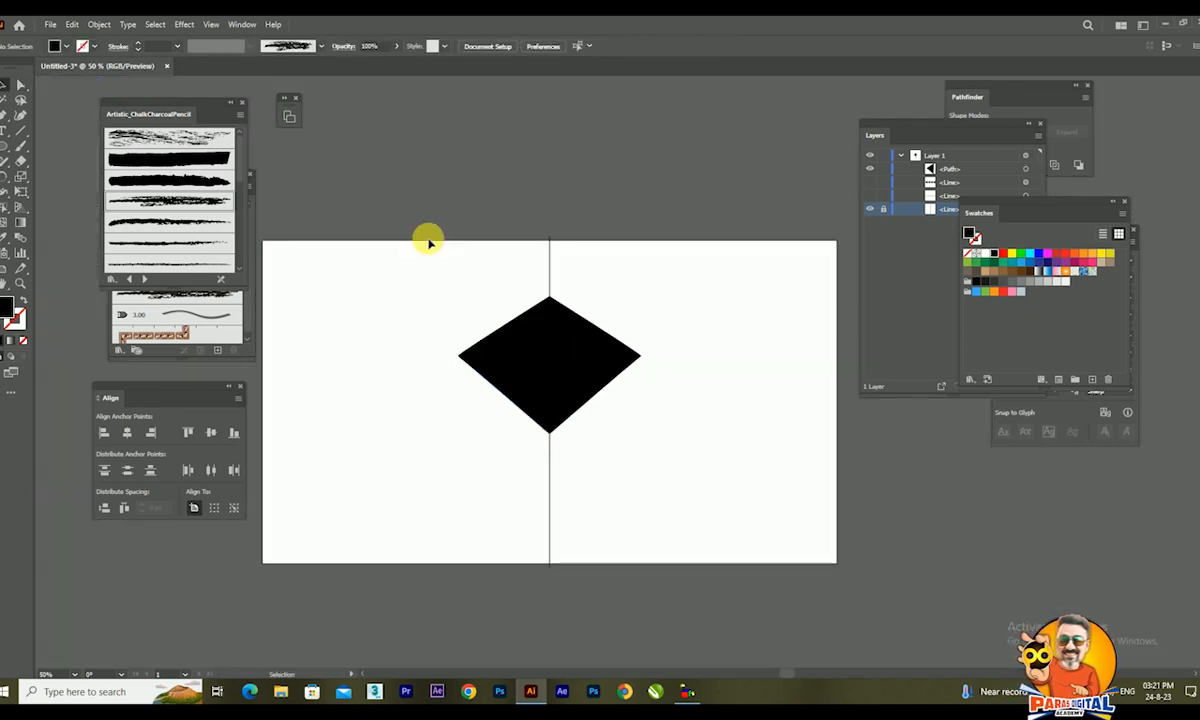
# Step: Duplicate the black triangle offset down and to the left, and subtract the copy from the original with Minus Front
pyautogui.scroll(1, 541, 370)
pyautogui.moveTo(520, 345); pyautogui.dragTo(493, 383)
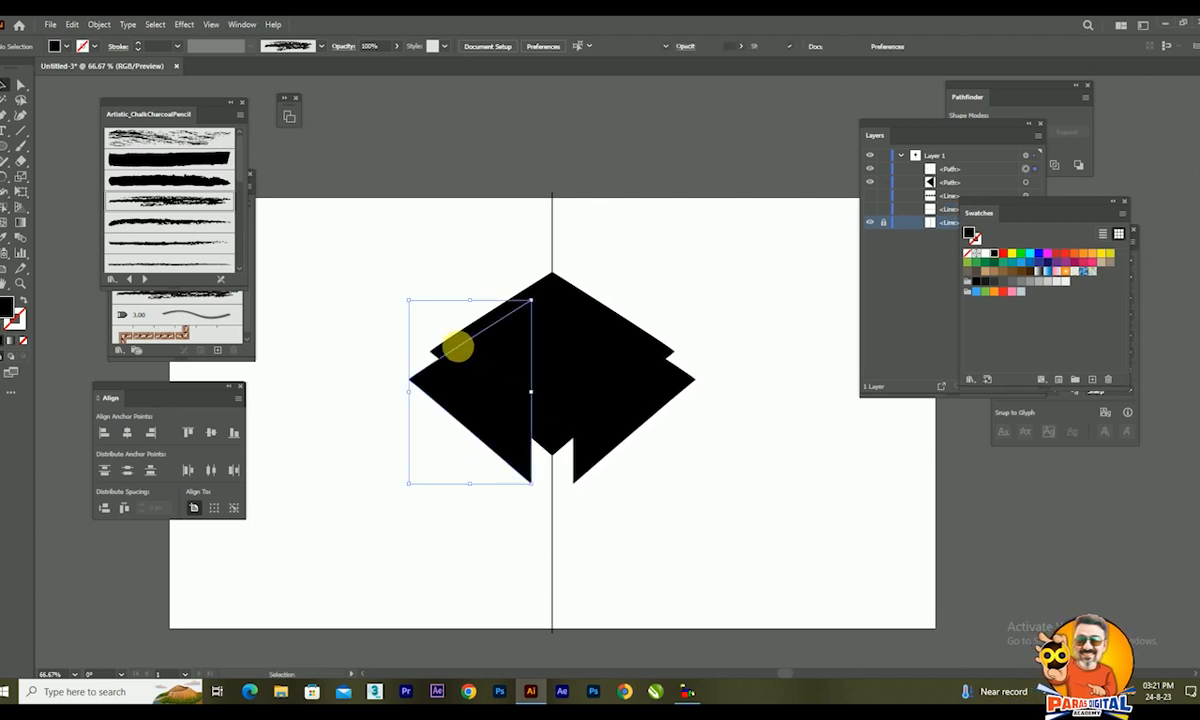
pyautogui.moveTo(378, 287); pyautogui.dragTo(456, 368)
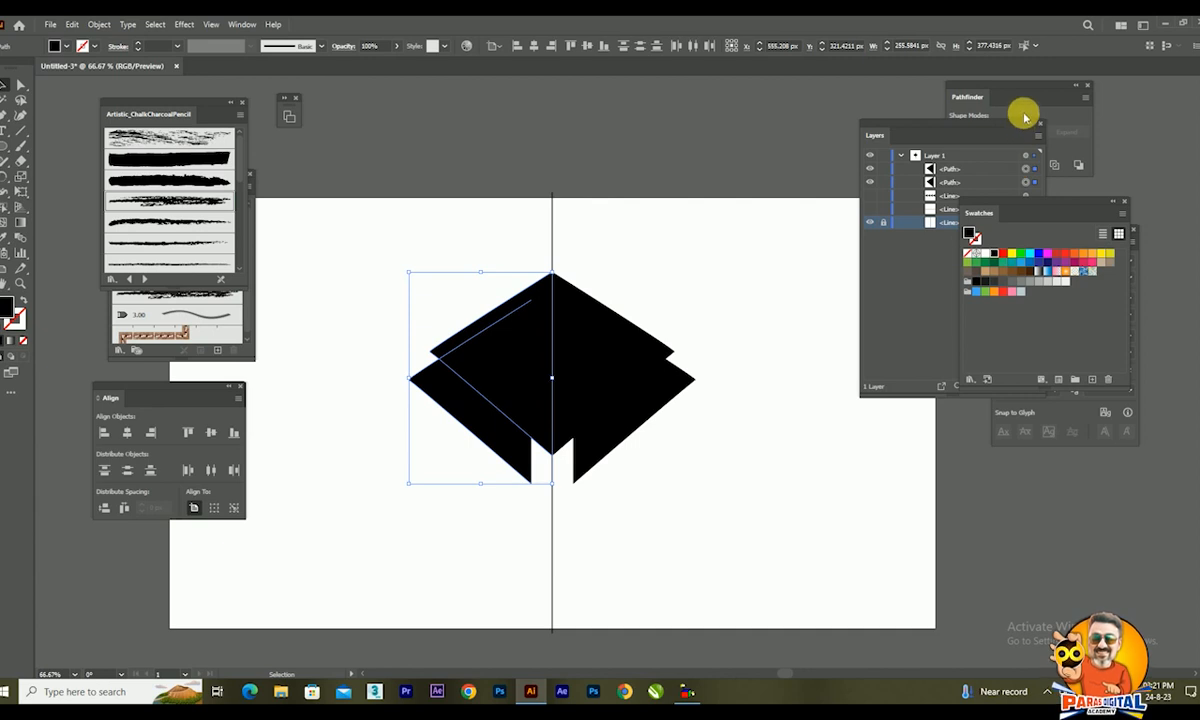
pyautogui.click(1024, 117)
pyautogui.click(985, 132)
pyautogui.click(850, 410)
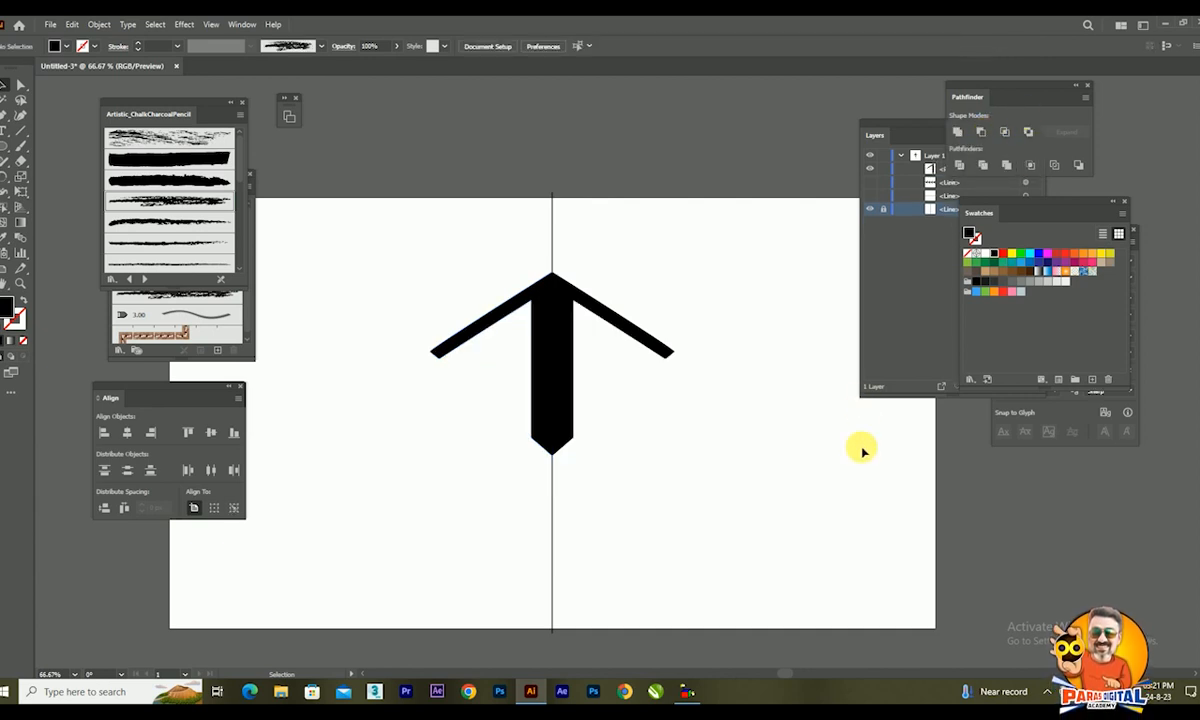
# Step: Shift the half-arrow slightly left of the centre line and place a duplicate diagonally below and outward from it
pyautogui.click(531, 393)
pyautogui.moveTo(531, 393); pyautogui.dragTo(503, 428)
pyautogui.click(743, 512)
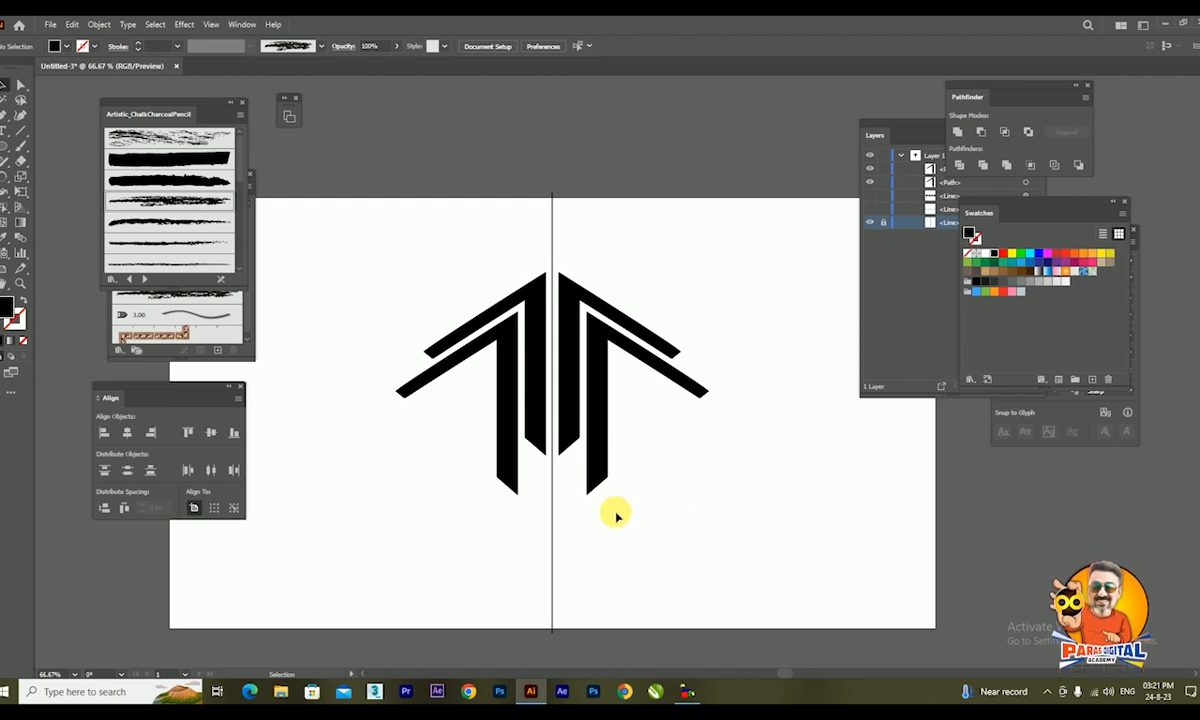
# Step: Draw a black circle about 79 px wide beneath the left outer arrow's arm and add a smaller copy below and outward
pyautogui.scroll(-2, 590, 450)
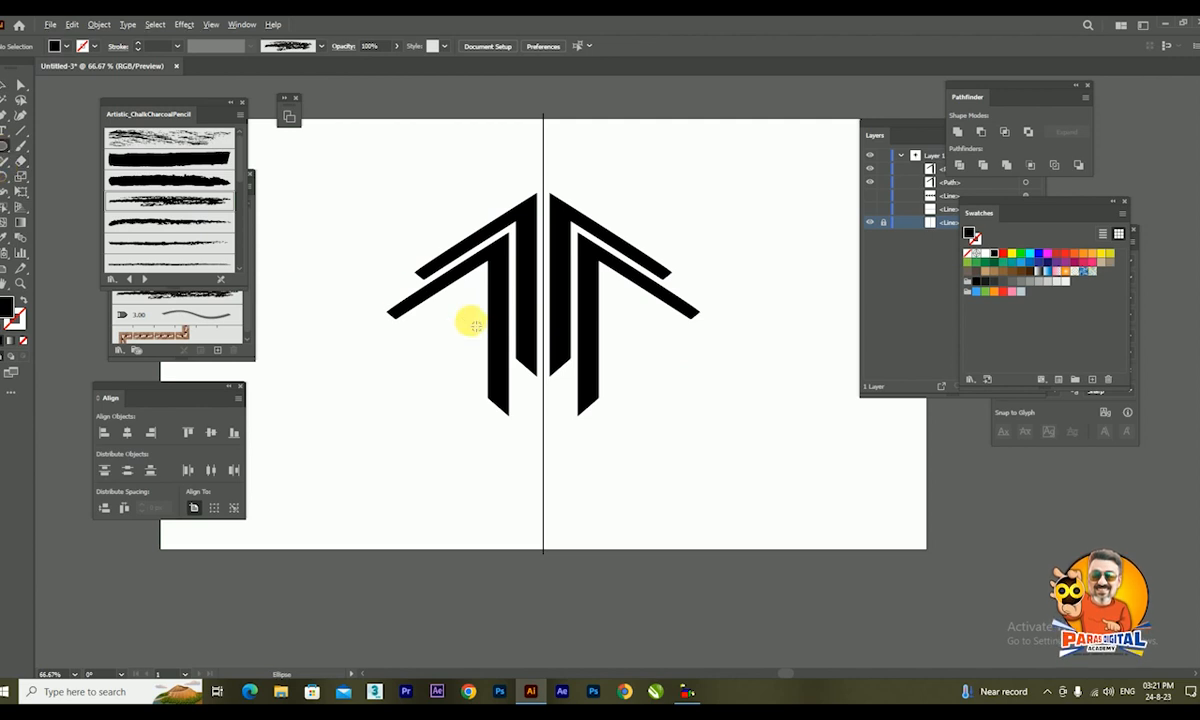
pyautogui.moveTo(457, 314); pyautogui.dragTo(480, 333)
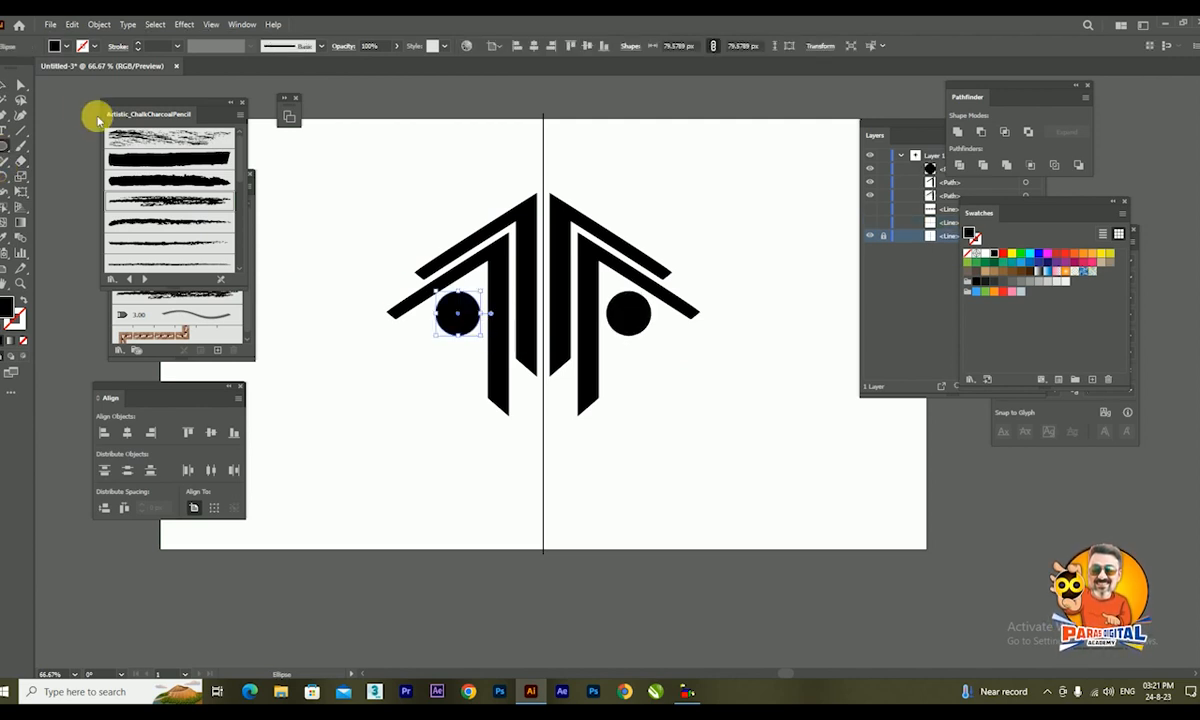
pyautogui.click(5, 84)
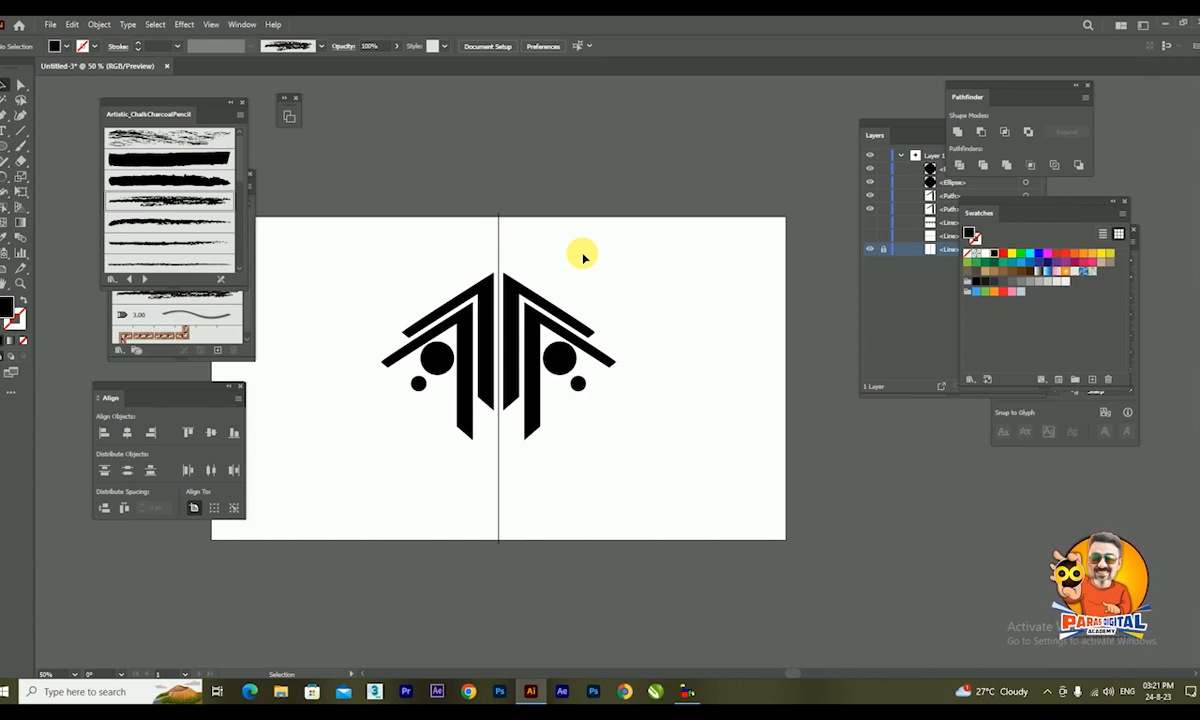
# Step: Select the half-arrows and circles left of the centre line and delete them
pyautogui.moveTo(350, 245); pyautogui.dragTo(483, 456)
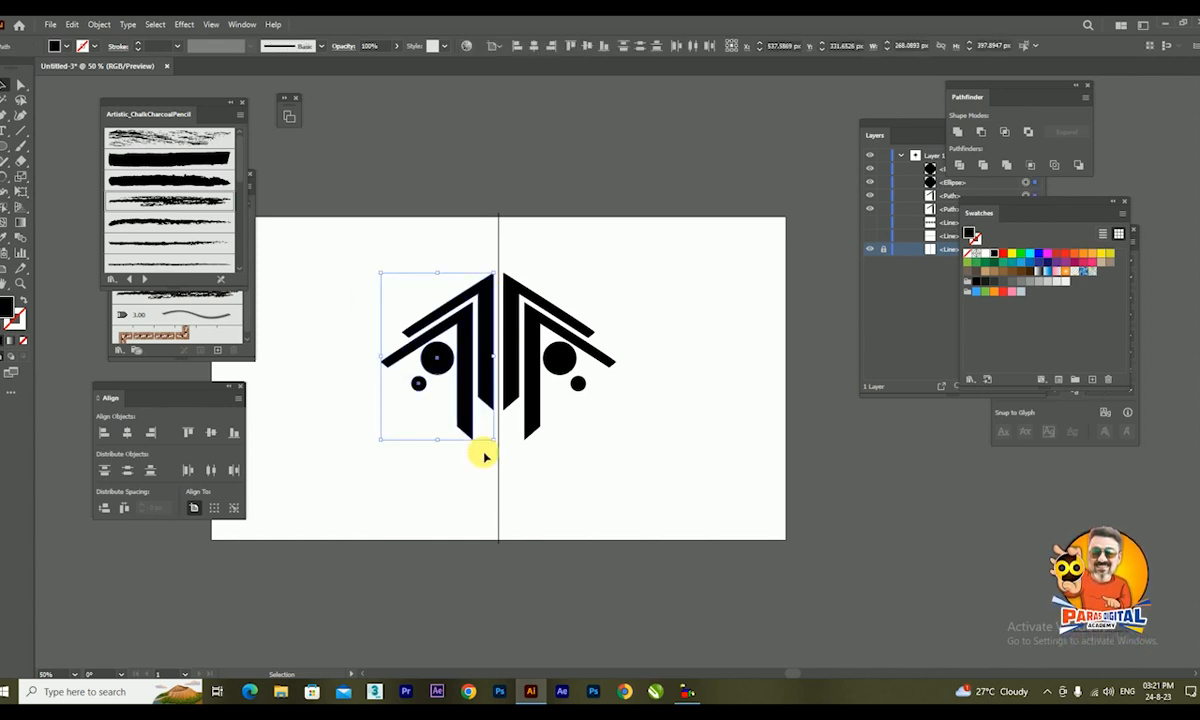
pyautogui.press('Delete')
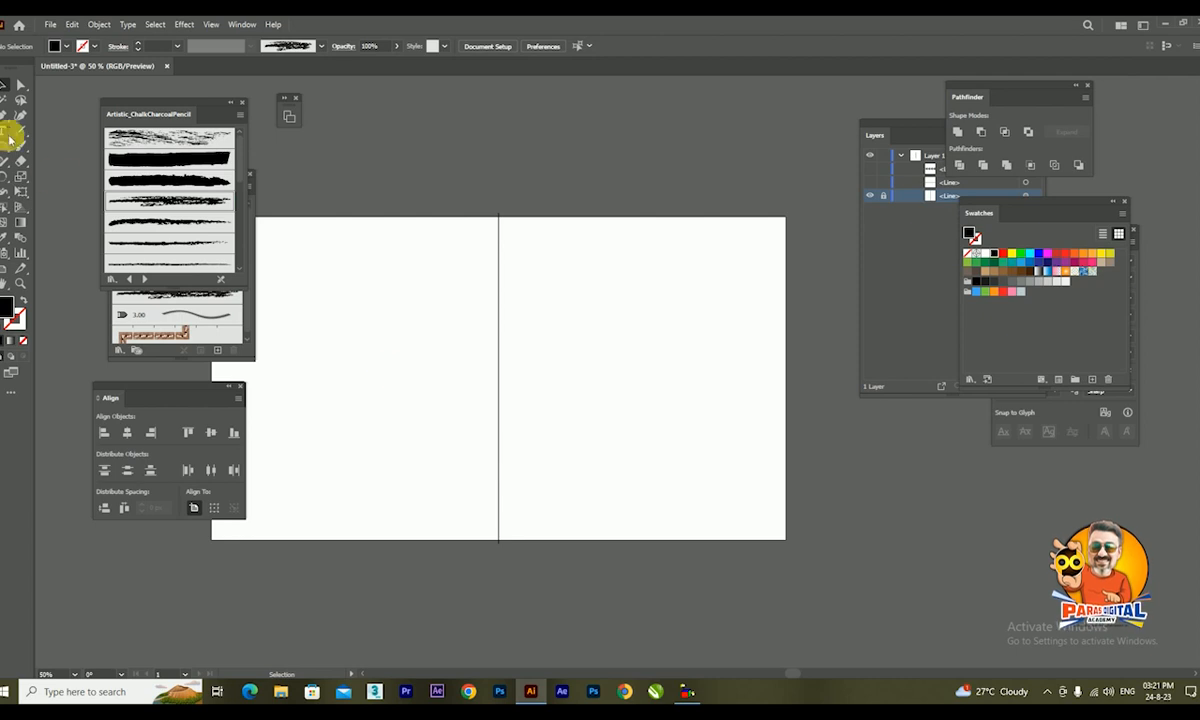
# Step: Draw a curved, black-filled half-torso with the Pen tool, starting on the centre line and bulging out to the left
pyautogui.click(499, 296)
pyautogui.moveTo(415, 311); pyautogui.dragTo(421, 363)
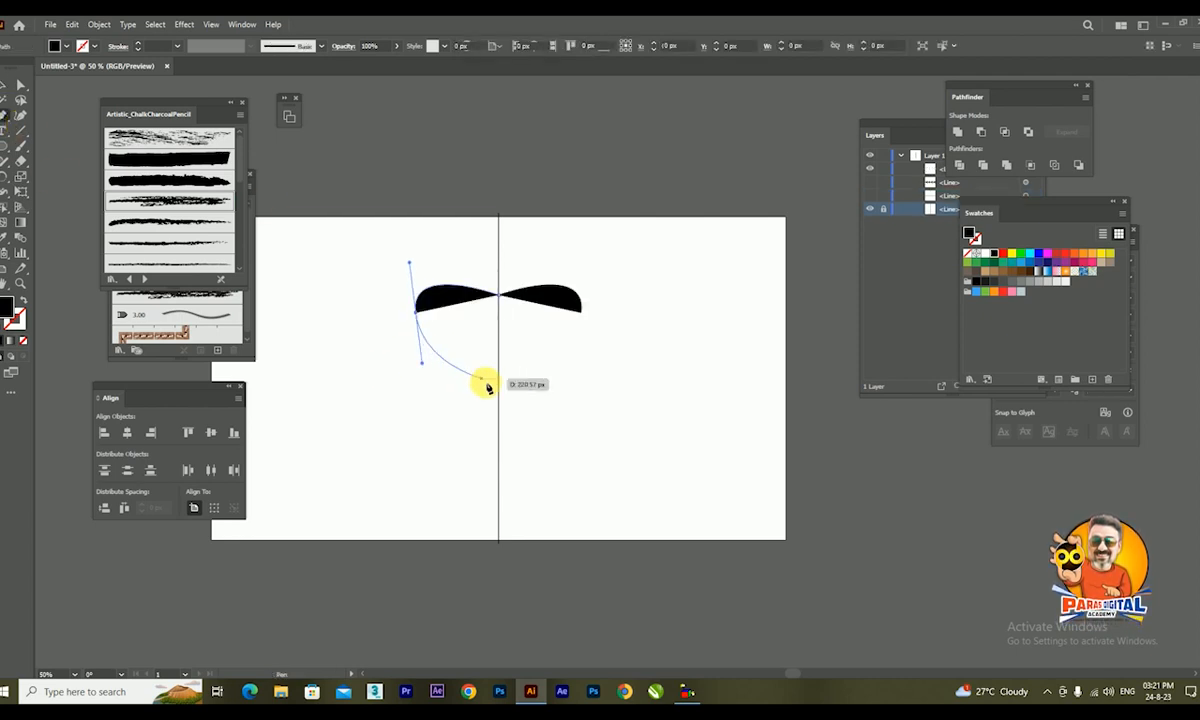
pyautogui.moveTo(463, 421); pyautogui.dragTo(447, 481)
pyautogui.click(496, 476)
# Step: Move the half-torso's bottom anchor sideways onto the centre line so the mirrored halves meet
pyautogui.click(20, 85)
pyautogui.scroll(6, 497, 475)
pyautogui.moveTo(319, 413); pyautogui.dragTo(345, 413)
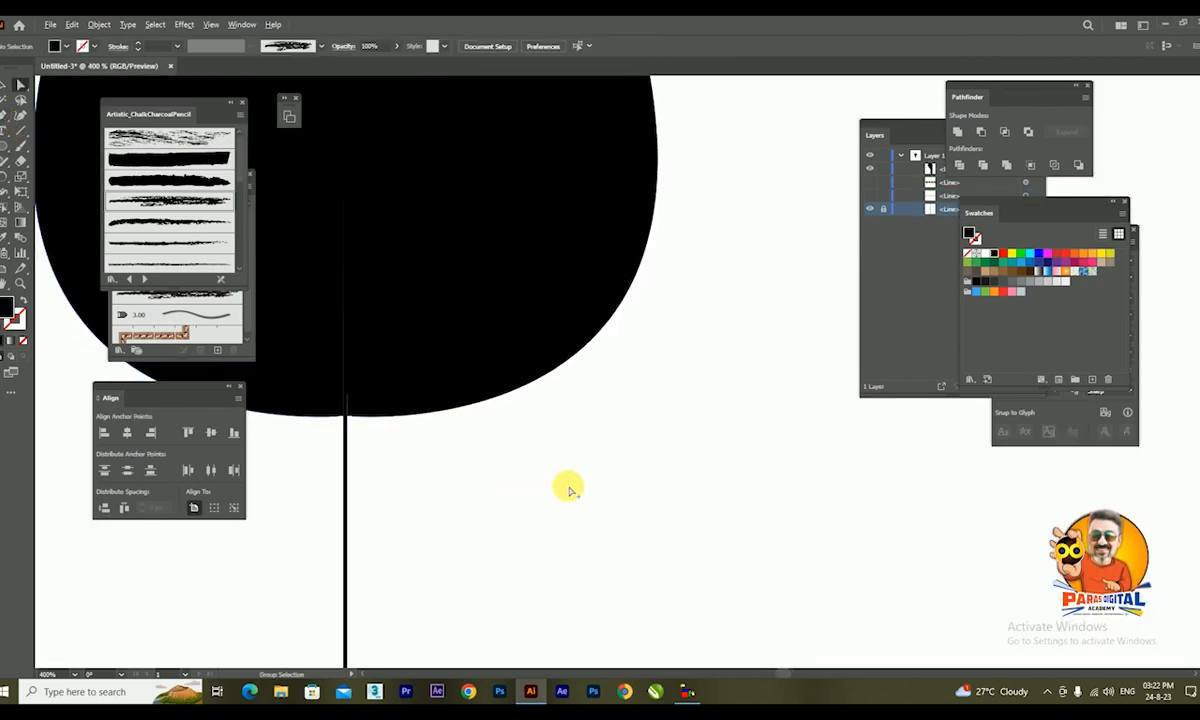
pyautogui.click(519, 500)
pyautogui.scroll(-5, 505, 492)
pyautogui.scroll(1, 461, 314)
pyautogui.scroll(-1, 463, 305)
pyautogui.press('v')
# Step: Draw a black circle as a head above the torso and centre it on the centre line
pyautogui.click(7, 138)
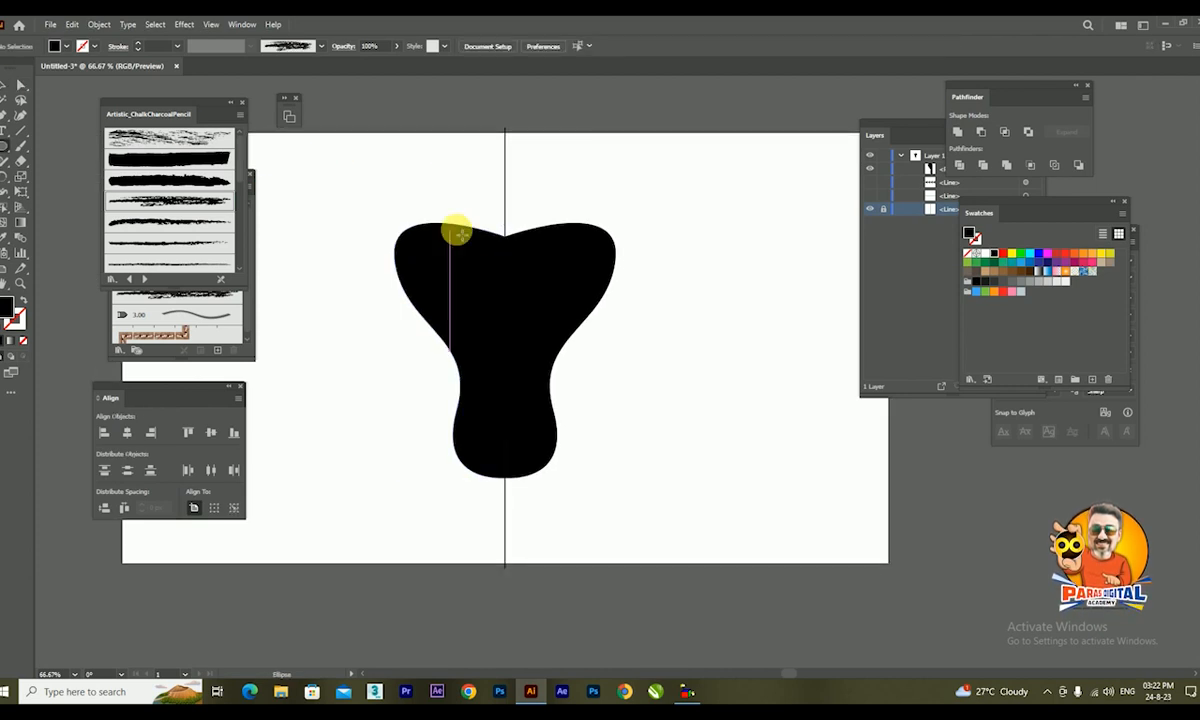
pyautogui.moveTo(458, 155); pyautogui.dragTo(538, 233)
pyautogui.moveTo(460, 201); pyautogui.dragTo(499, 198)
pyautogui.click(624, 159)
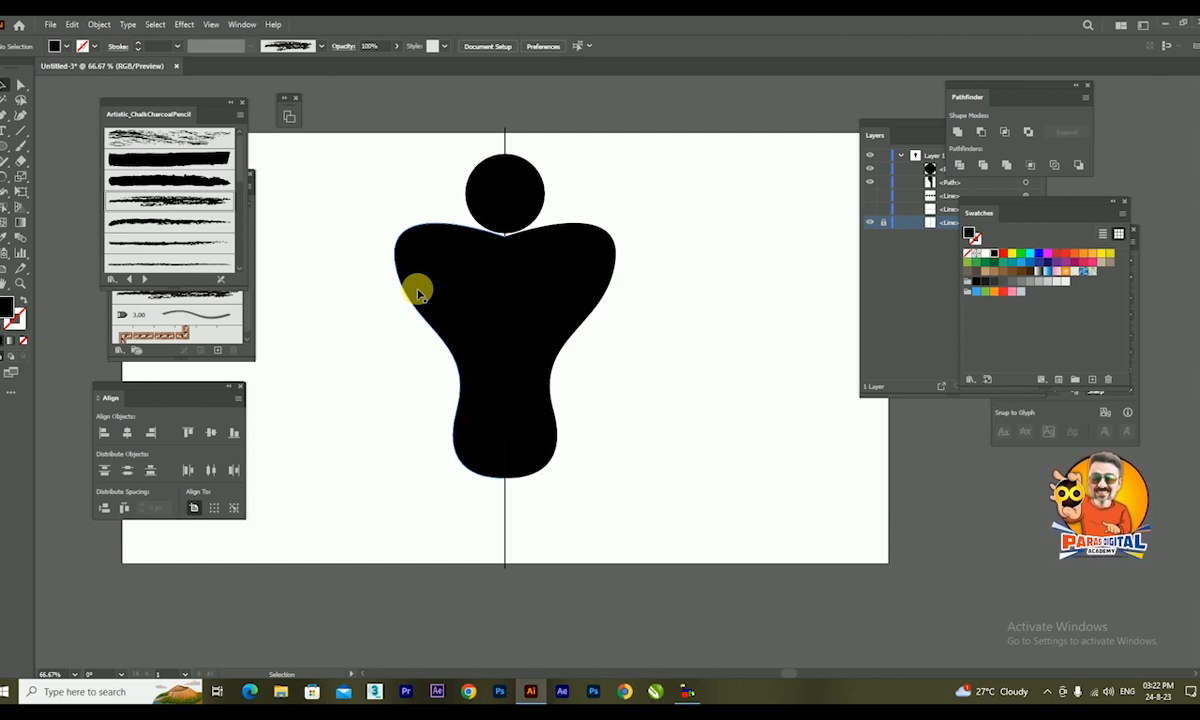
# Step: Try to expand the appearance of the selected head and torso
pyautogui.moveTo(616, 187); pyautogui.dragTo(322, 408)
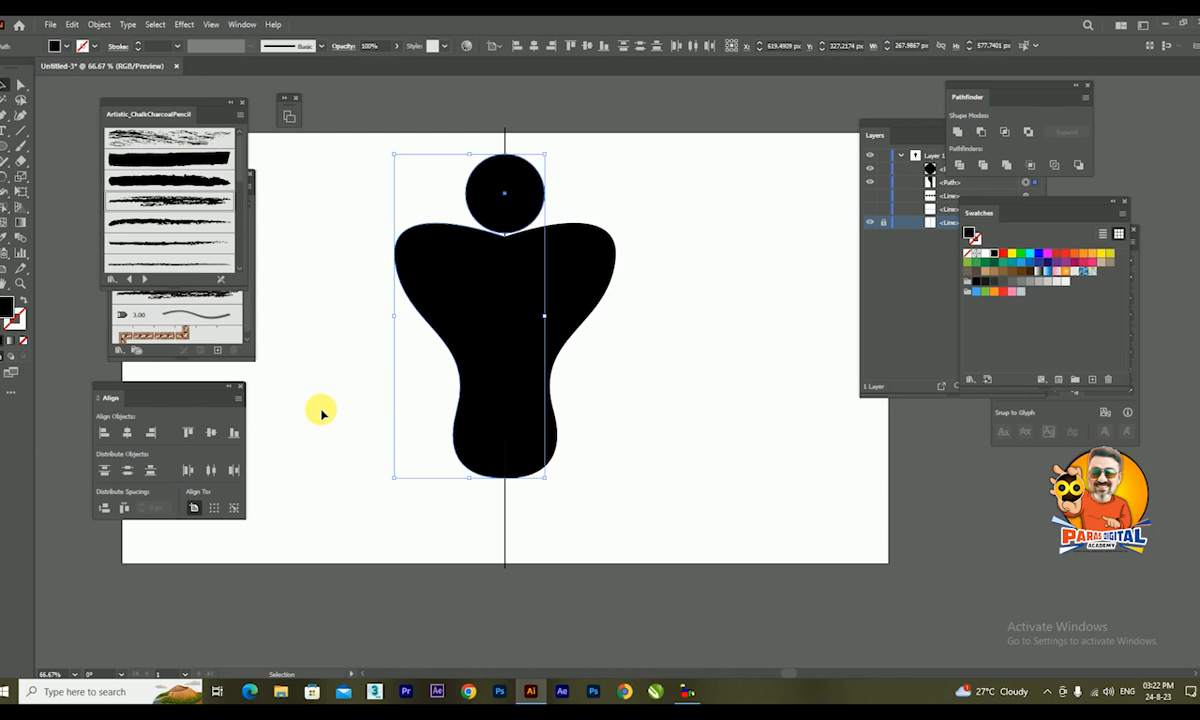
pyautogui.click(99, 24)
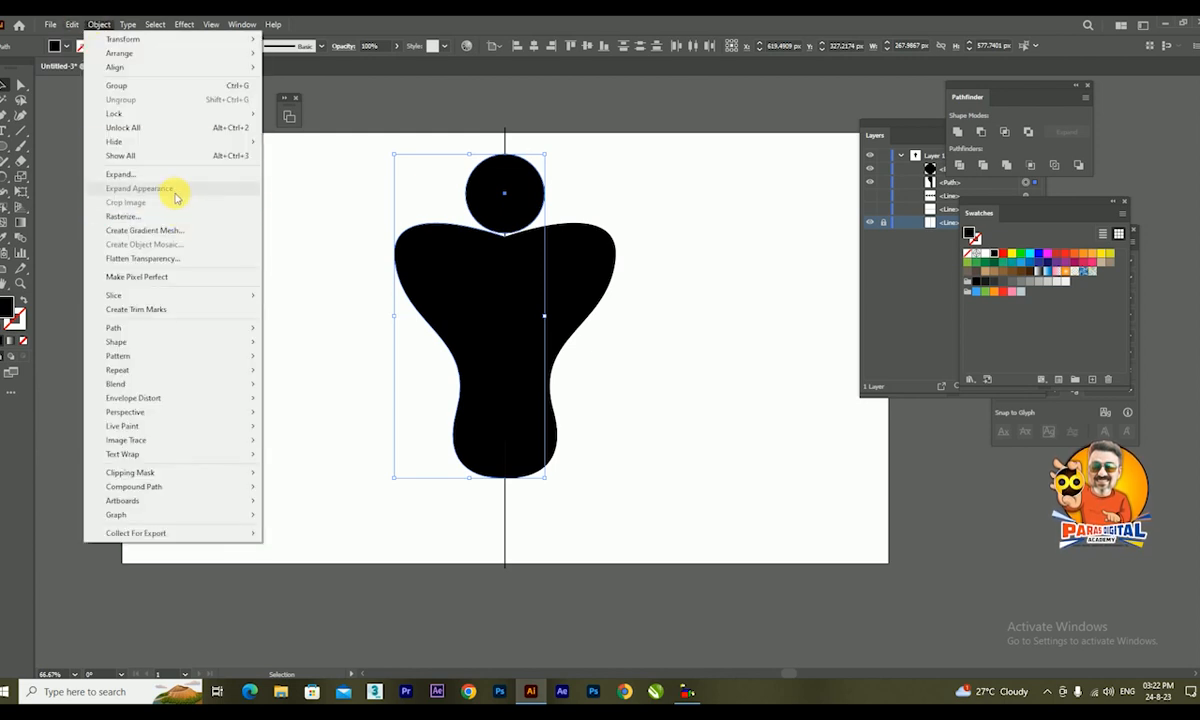
pyautogui.click(481, 279)
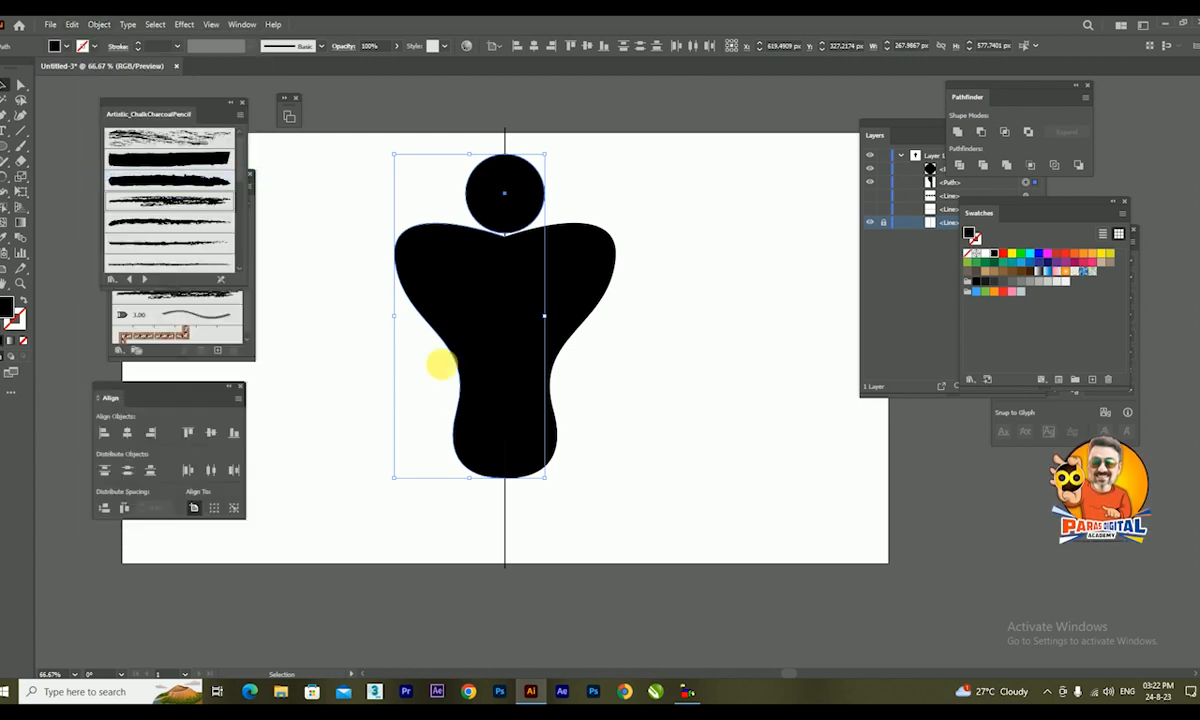
# Step: Try moving the half-torso away from the centre line, and undo the move
pyautogui.click(322, 360)
pyautogui.moveTo(466, 330); pyautogui.dragTo(304, 330)
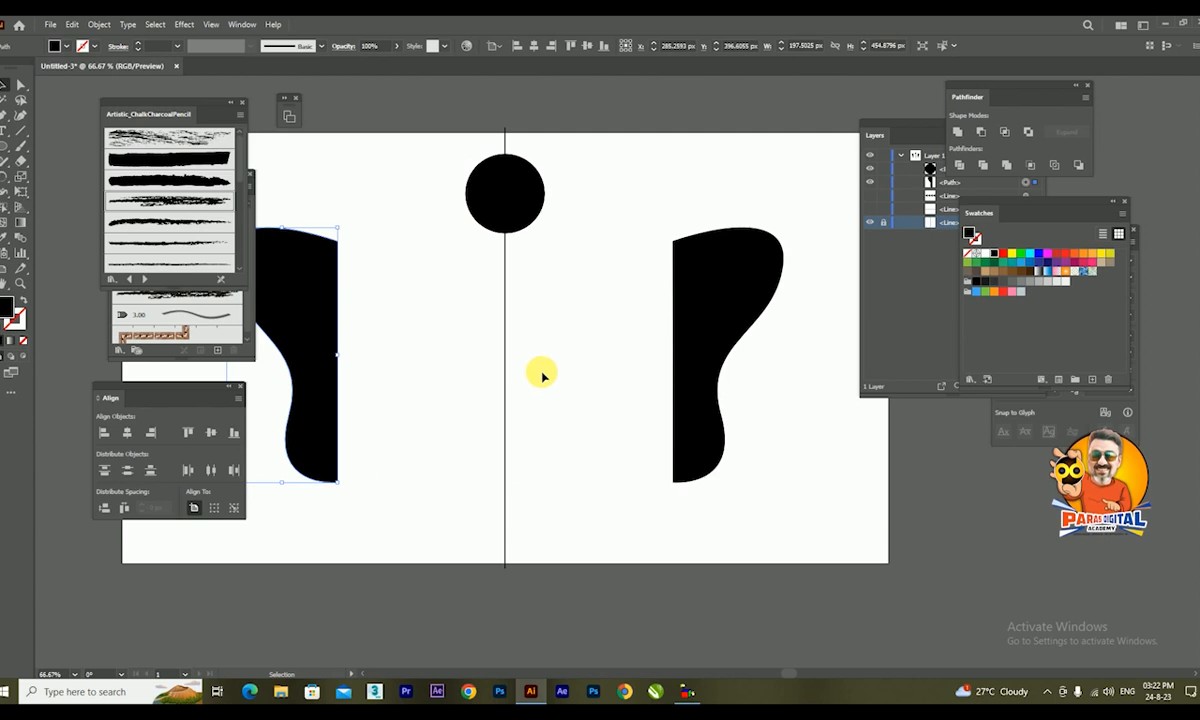
pyautogui.hotkey('ctrl', 'z')
# Step: Unlock the centre line in Layer 1, select the artwork, and show the two hidden lines
pyautogui.click(920, 316)
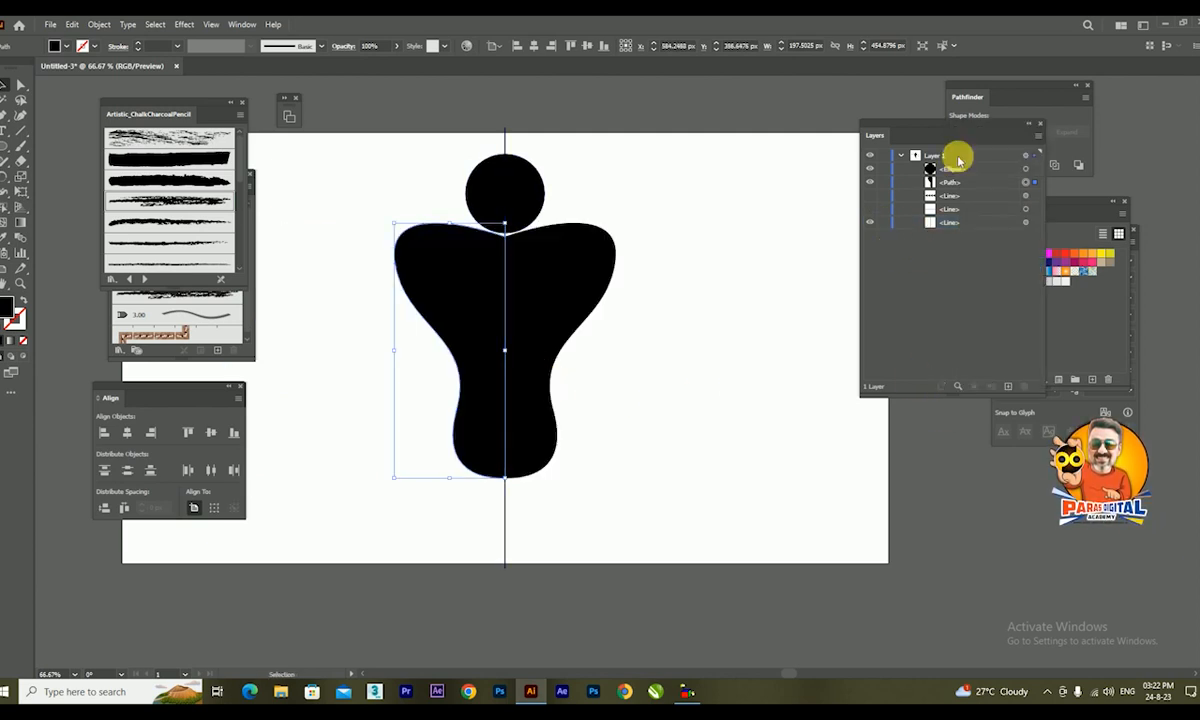
pyautogui.click(996, 157)
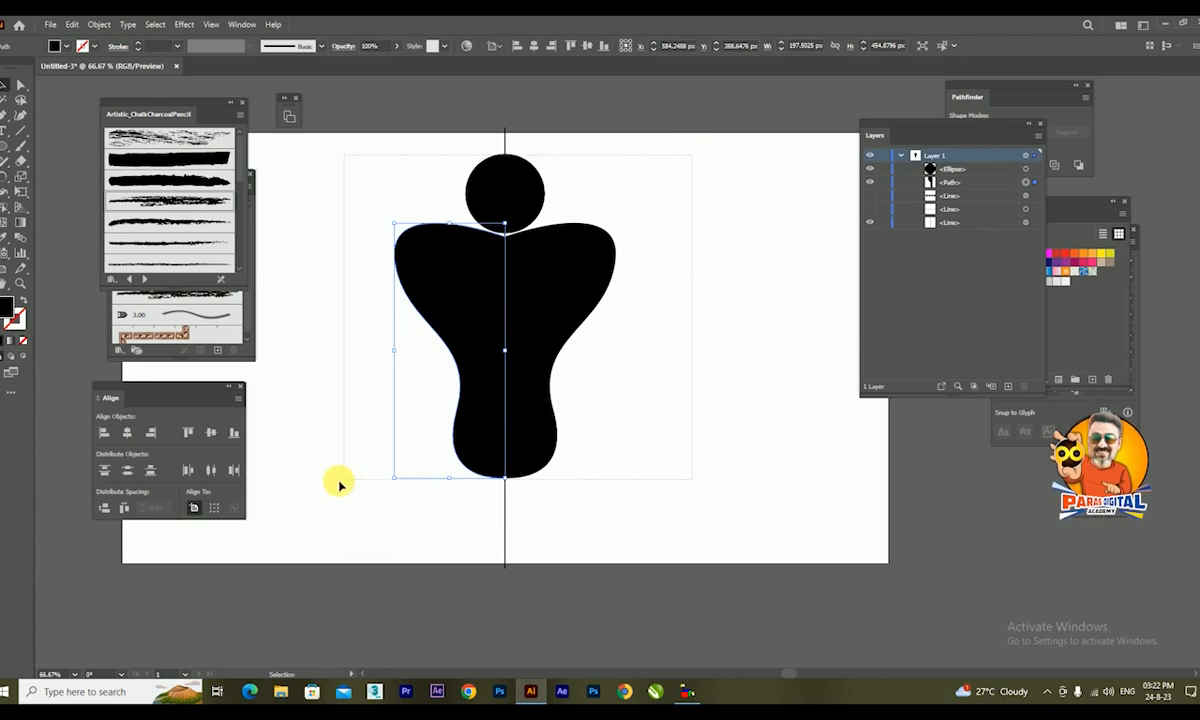
pyautogui.hotkey('ctrl', 'a')
pyautogui.scroll(-1, 514, 308)
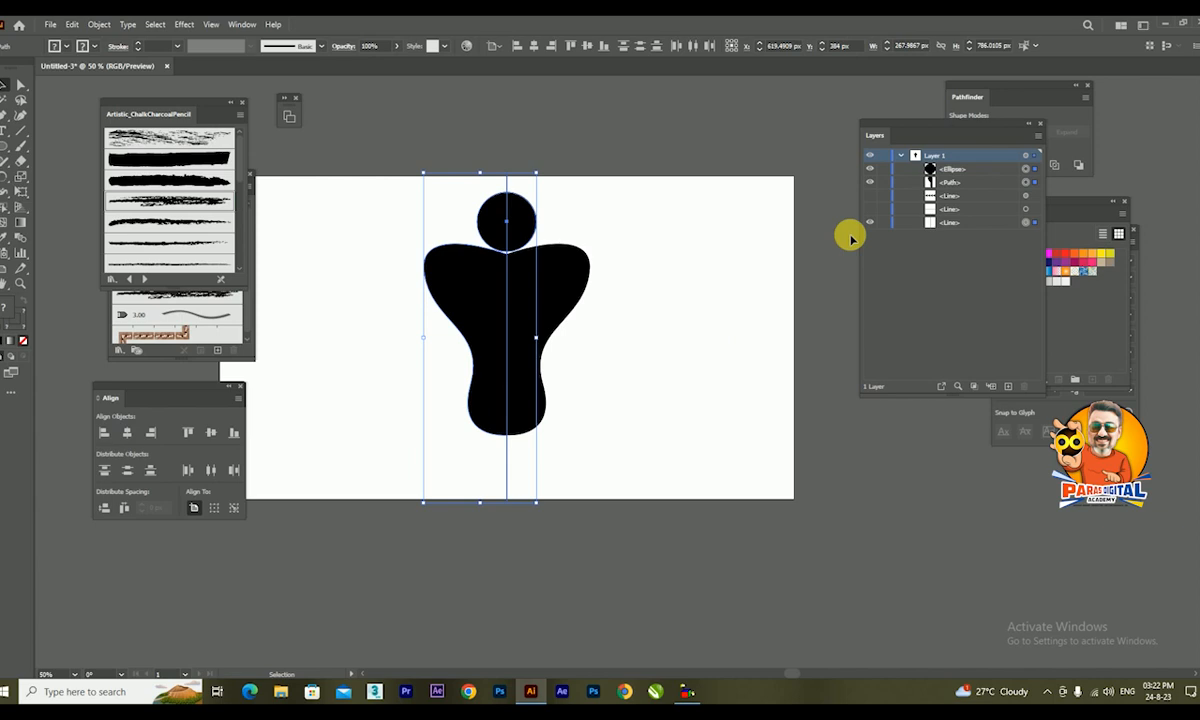
pyautogui.moveTo(870, 196); pyautogui.dragTo(870, 210)
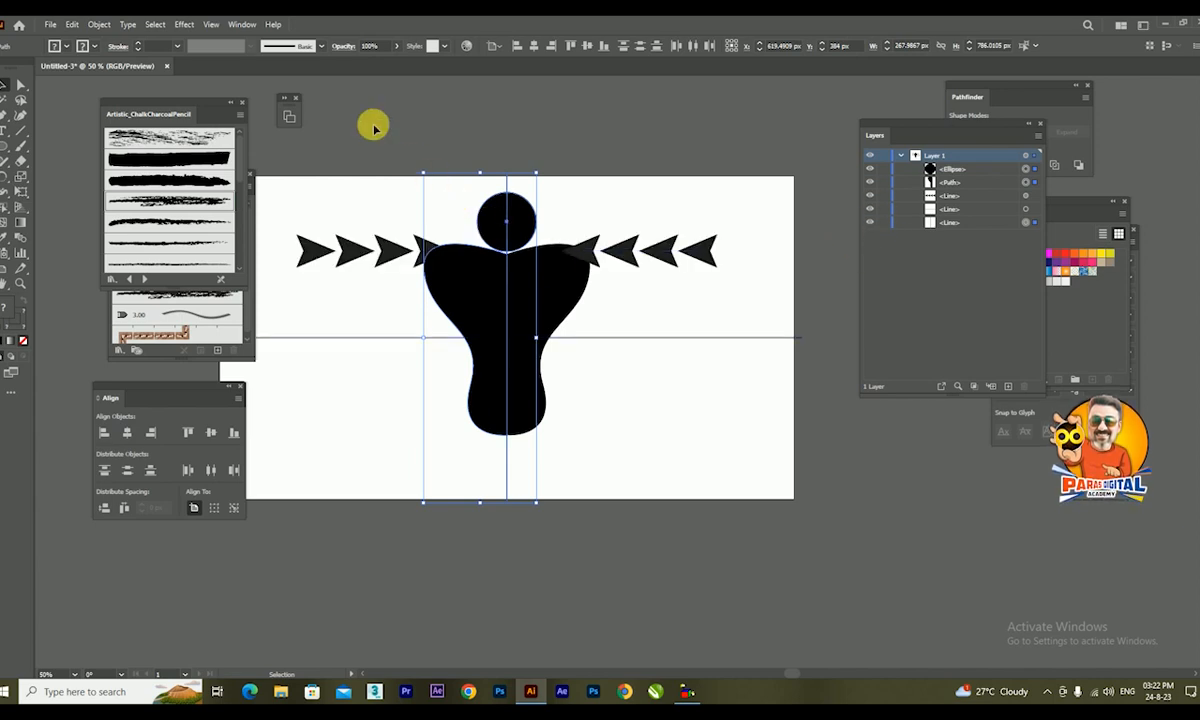
# Step: Expand the appearance of all the artwork on Layer 1 and ungroup the result
pyautogui.click(95, 27)
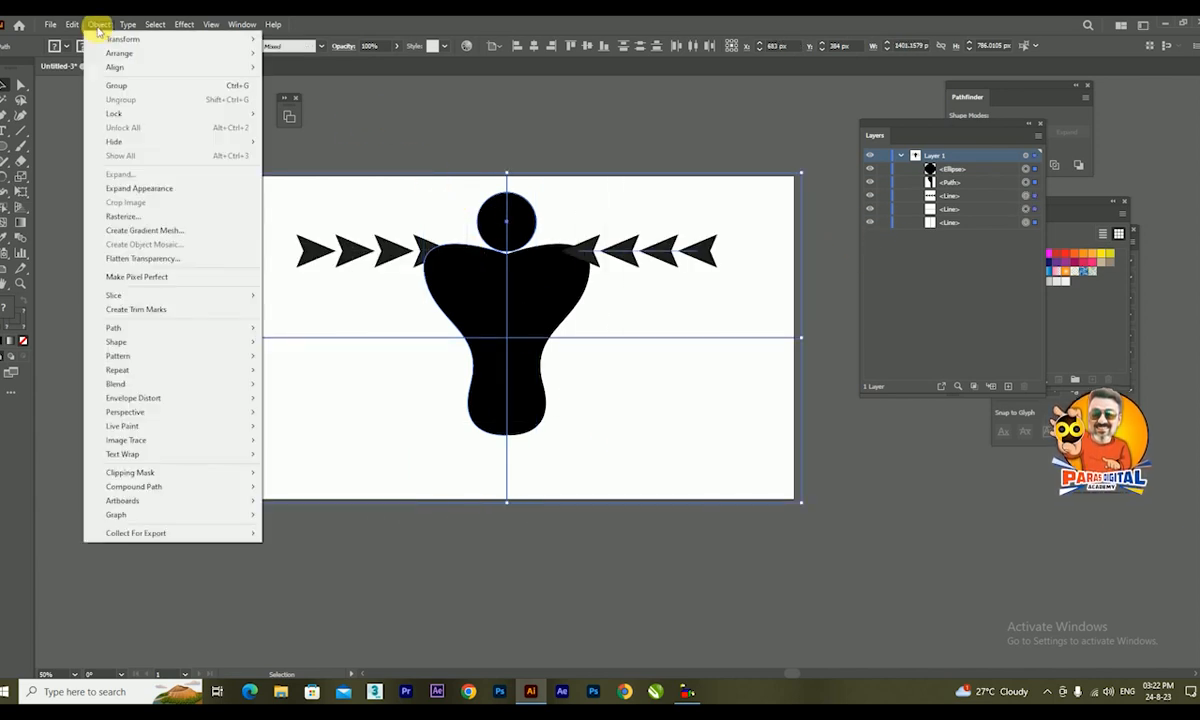
pyautogui.click(133, 189)
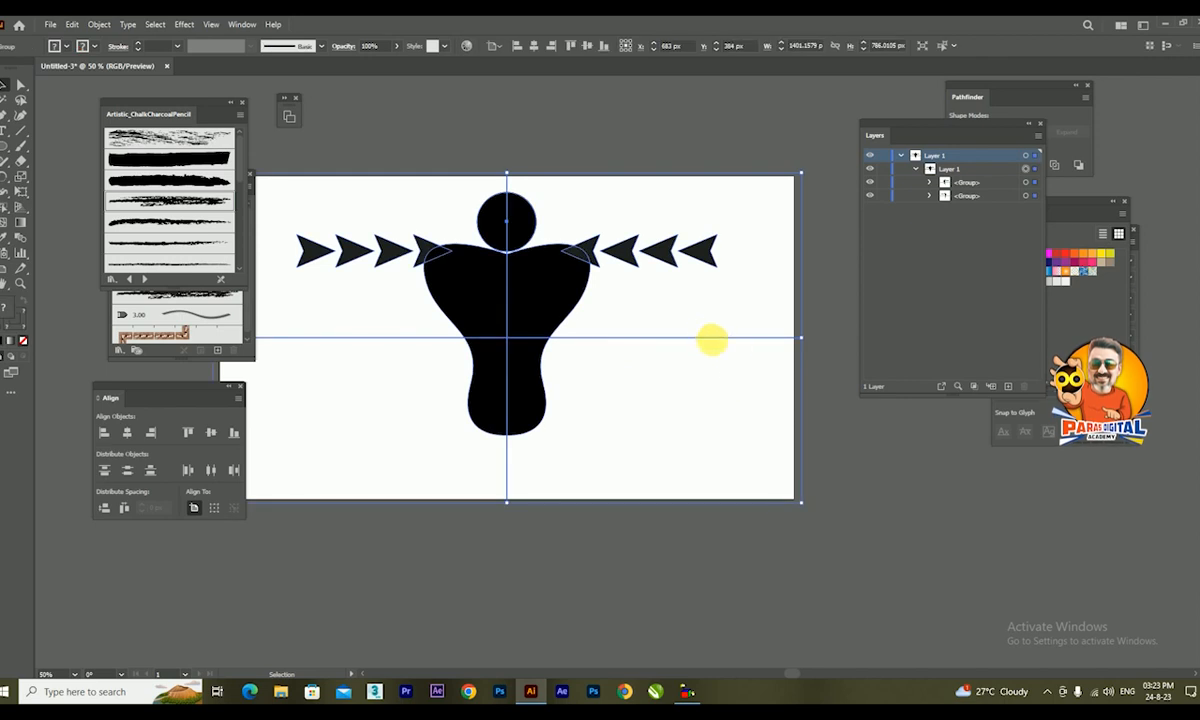
pyautogui.rightClick(707, 334)
pyautogui.click(763, 437)
pyautogui.click(723, 370)
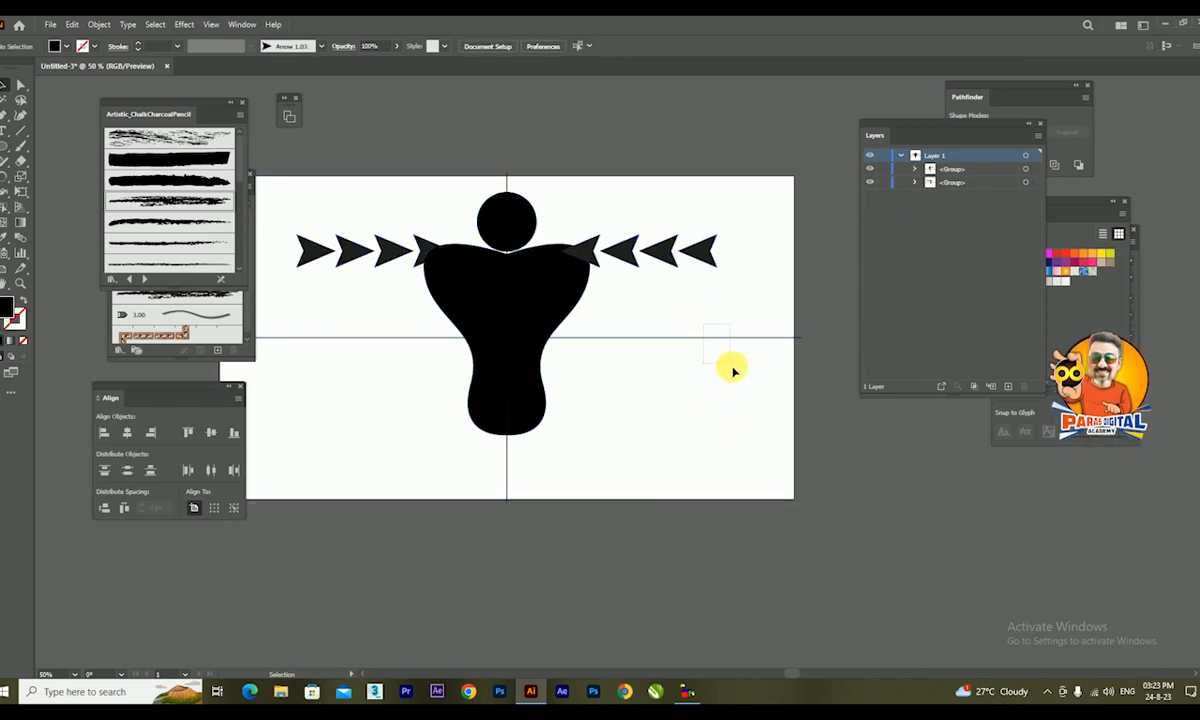
# Step: Delete all the artwork and undo the deletion
pyautogui.hotkey('ctrl', 'a')
pyautogui.press('Delete')
pyautogui.hotkey('ctrl', 'z')
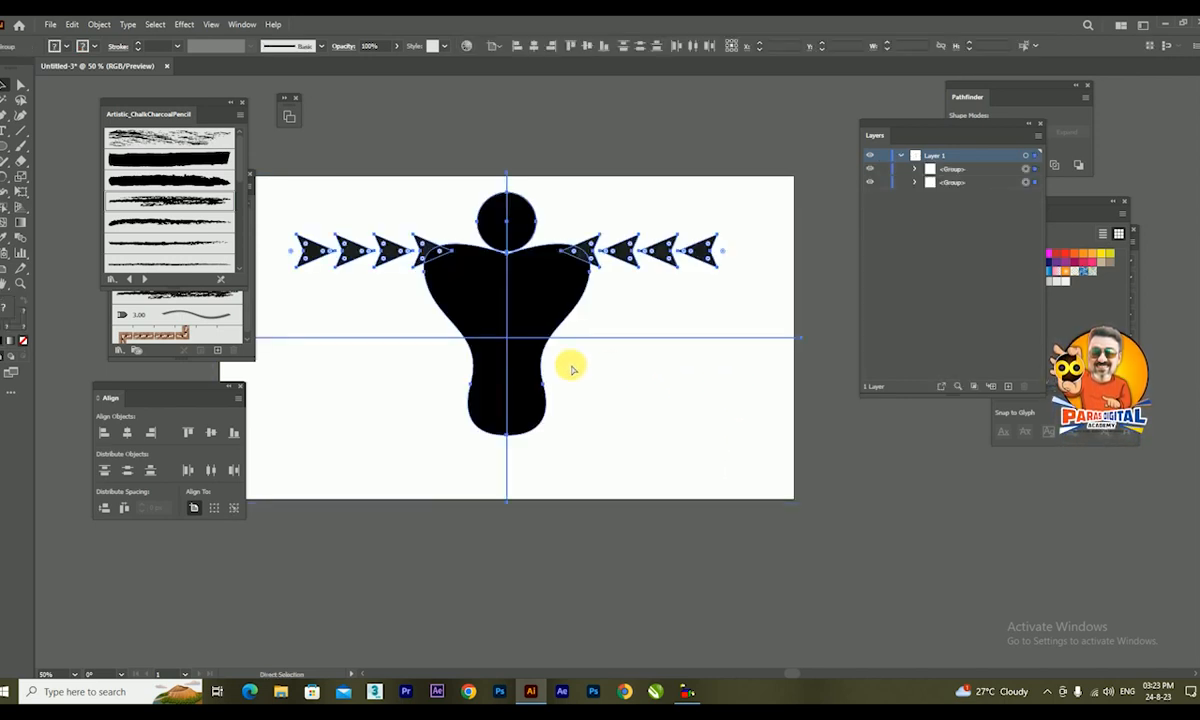
# Step: Select only the first expanded group in Layer 1 and ungroup it into its separate parts
pyautogui.rightClick(512, 304)
pyautogui.click(568, 400)
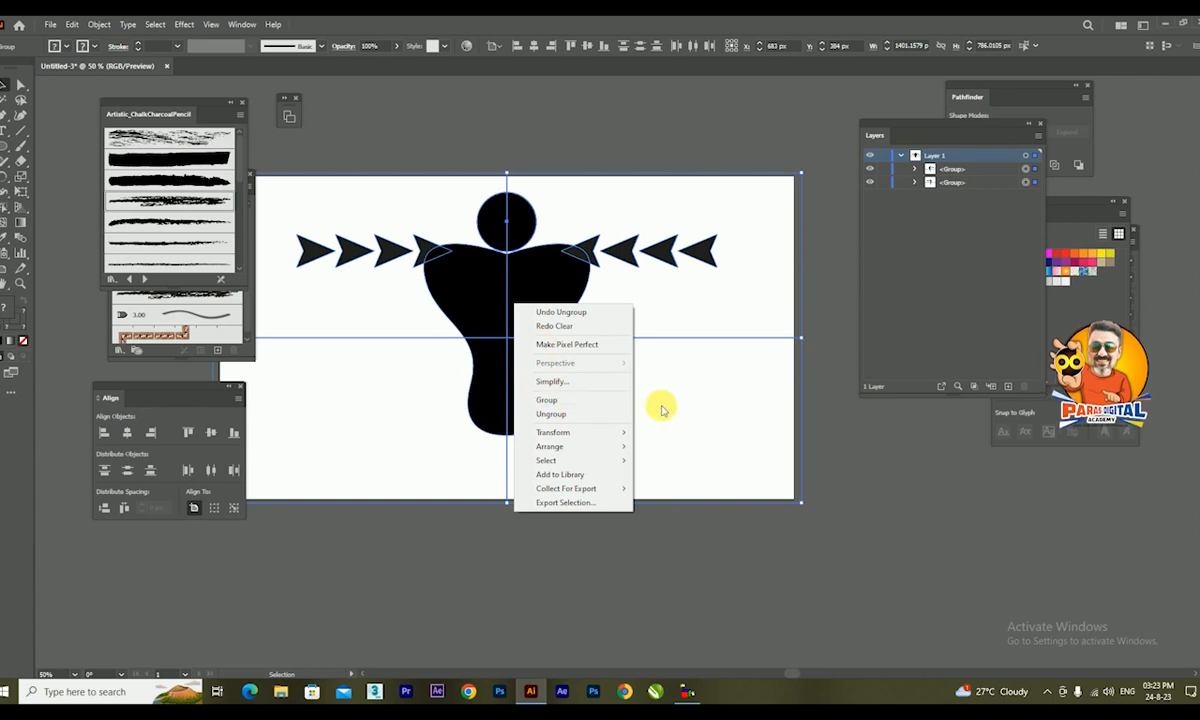
pyautogui.rightClick(624, 341)
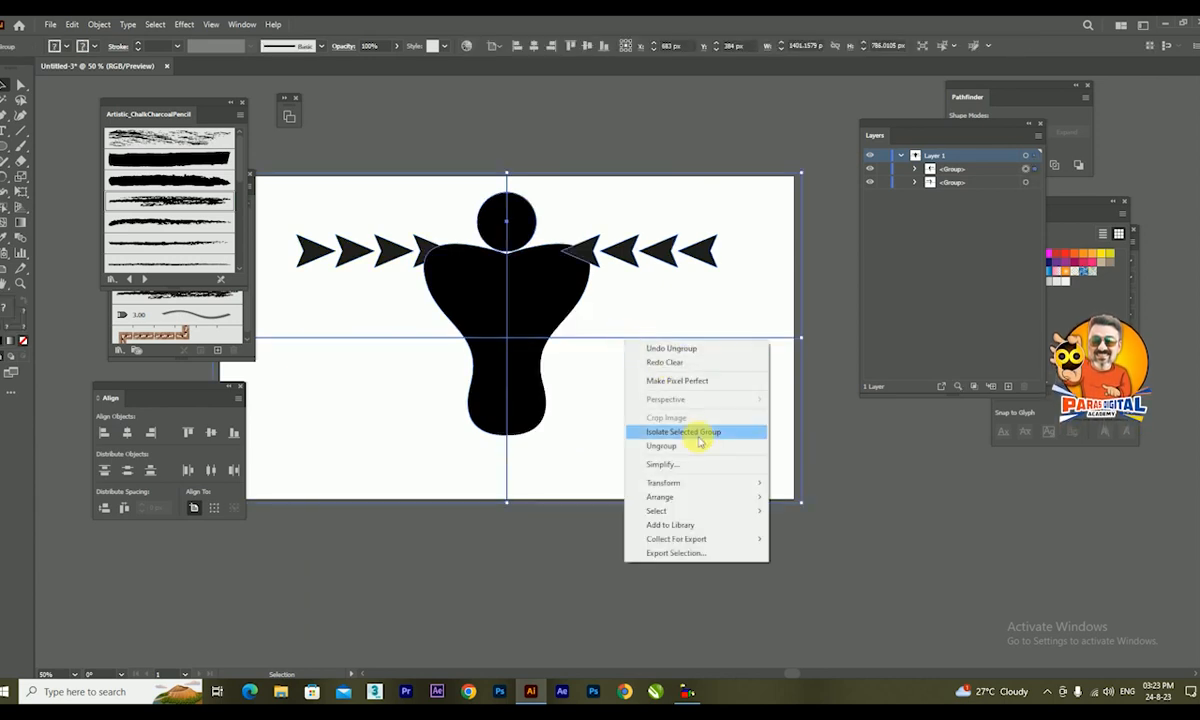
pyautogui.click(697, 444)
# Step: Ungroup the vertical centre line's nested group and delete the row of arrows on the artboard's right half
pyautogui.click(509, 478)
pyautogui.click(506, 477)
pyautogui.rightClick(506, 477)
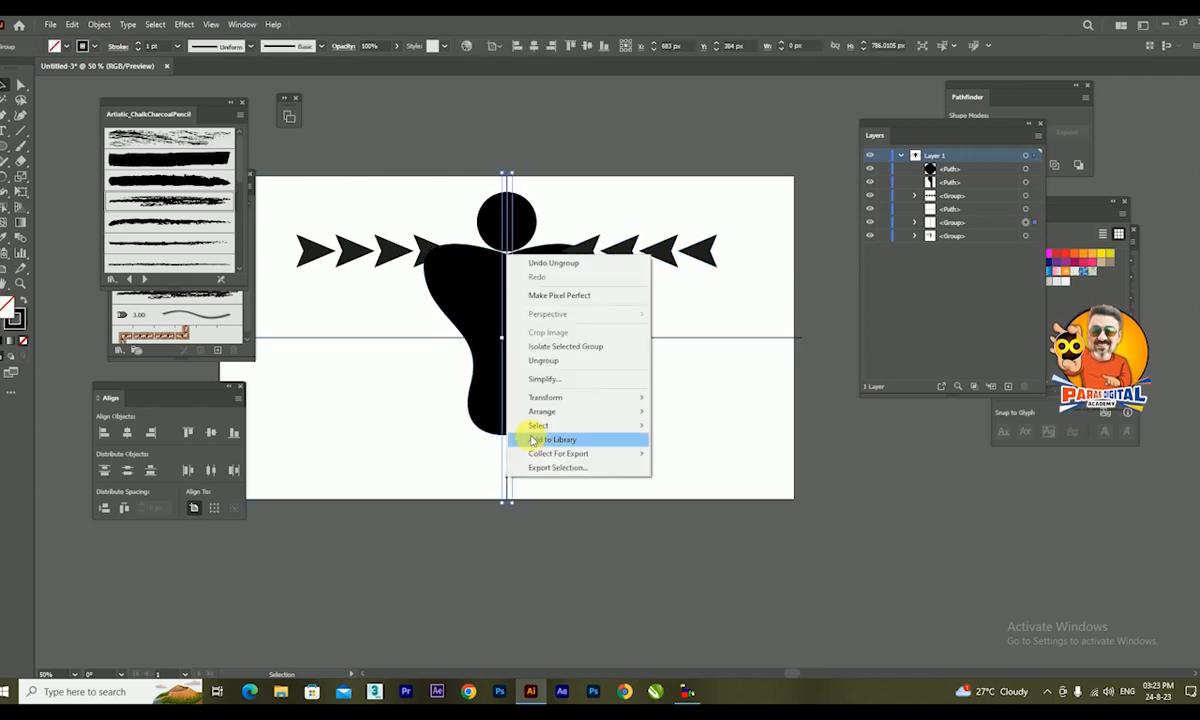
pyautogui.click(569, 361)
pyautogui.click(628, 262)
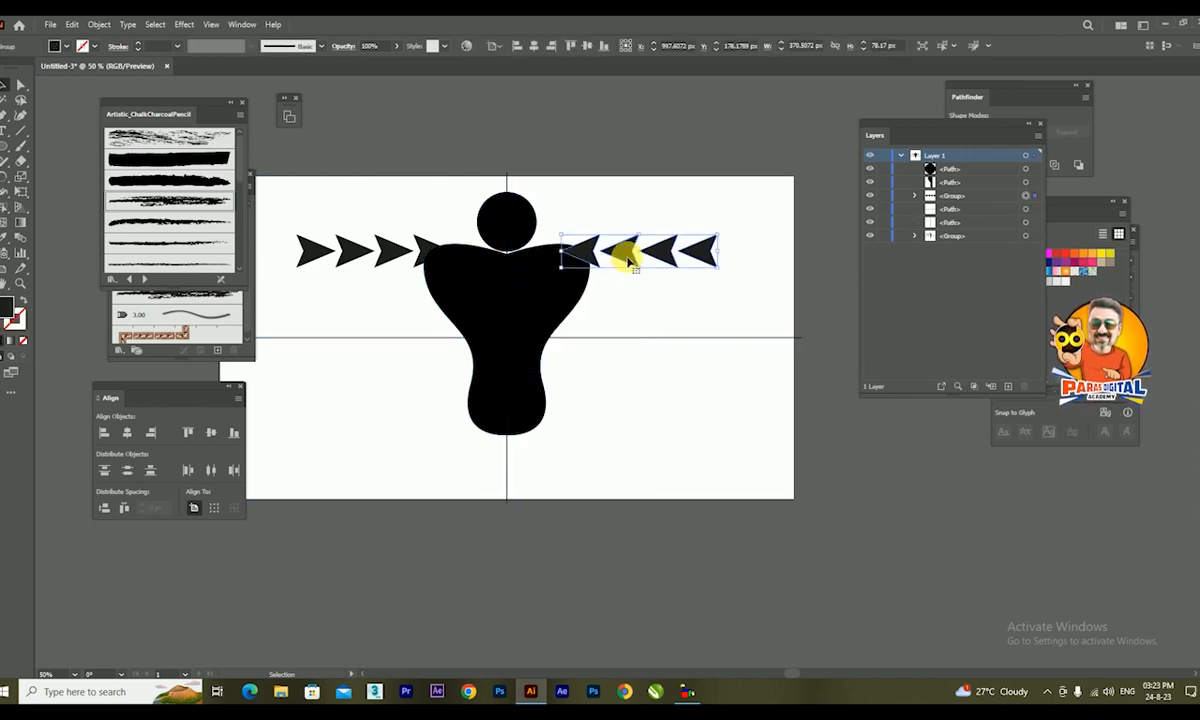
pyautogui.press('Delete')
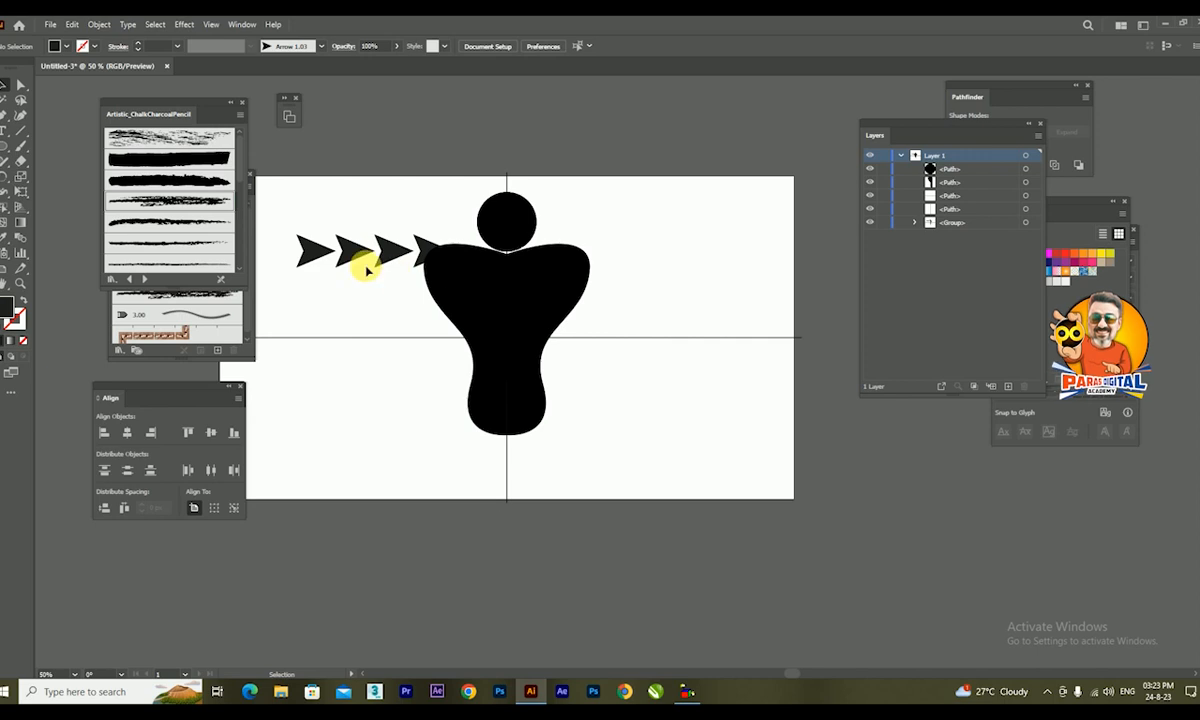
# Step: Ungroup the remaining mirrored group and delete the row of arrows on the artboard's left half
pyautogui.click(390, 268)
pyautogui.rightClick(398, 251)
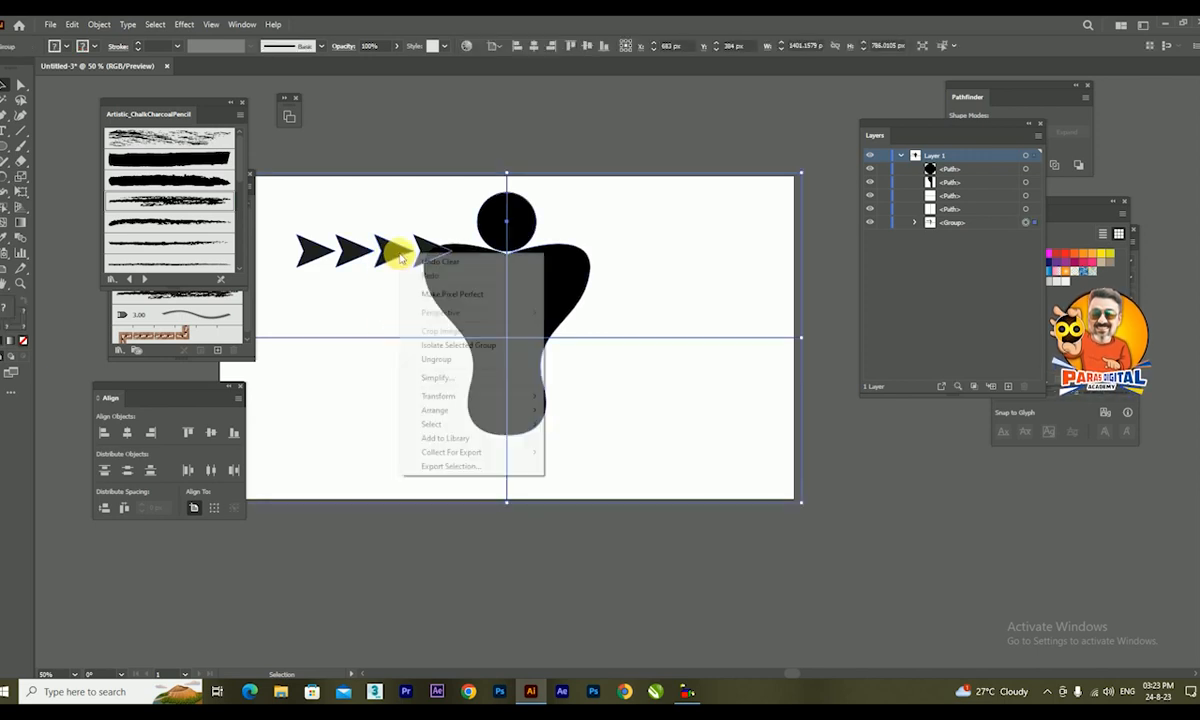
pyautogui.click(441, 360)
pyautogui.click(394, 249)
pyautogui.press('Delete')
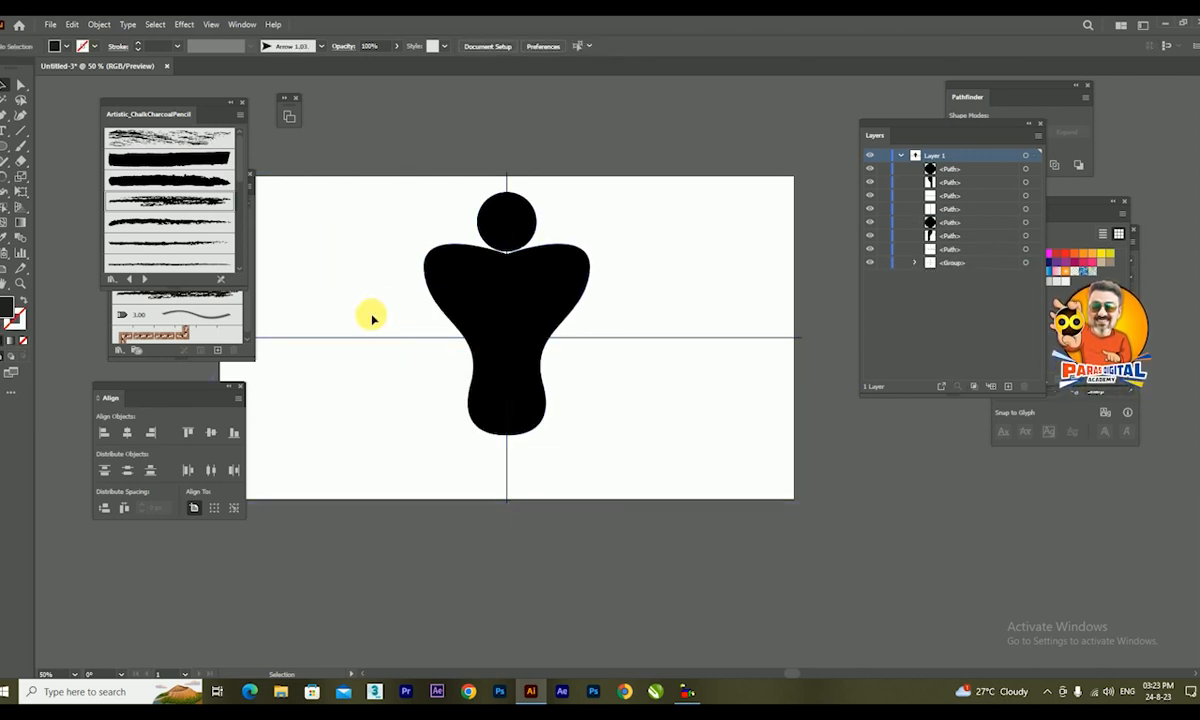
# Step: Delete the horizontal guide lines and the vertical centre lines, keeping only the head and torso shapes
pyautogui.click(375, 338)
pyautogui.press('Delete')
pyautogui.moveTo(434, 474); pyautogui.dragTo(626, 489)
pyautogui.press('Delete')
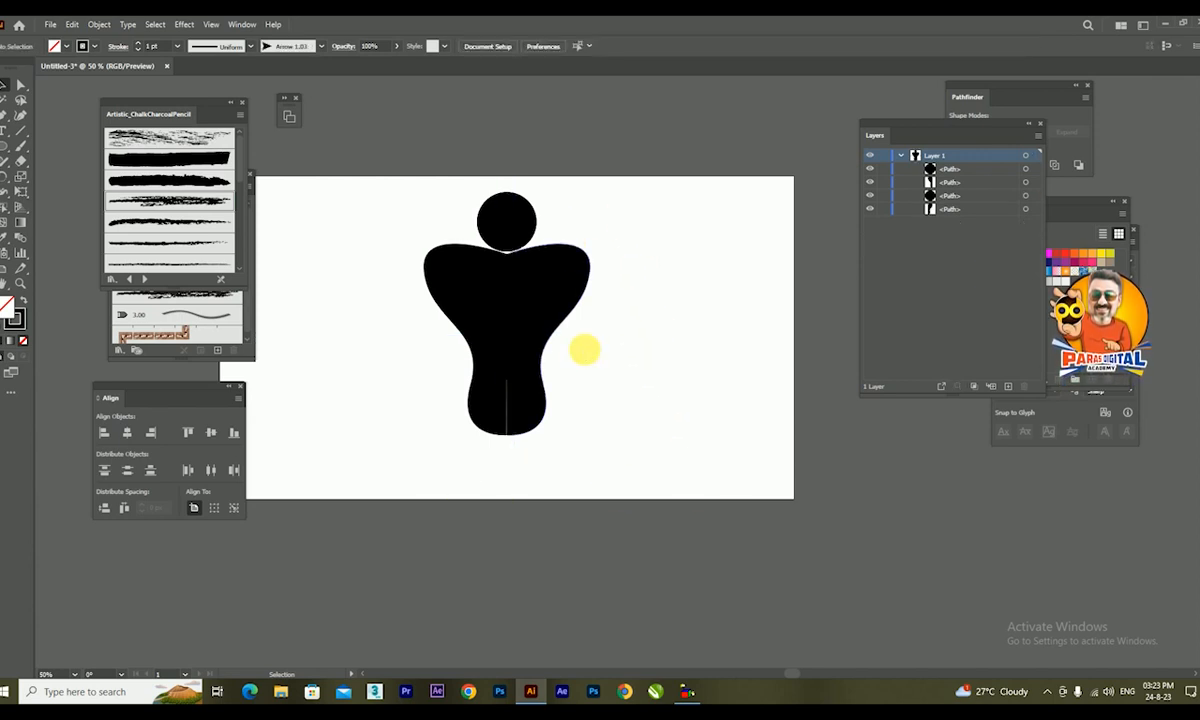
# Step: Close the thin gap between the two torso halves and unite both paths into a single shape
pyautogui.scroll(2, 545, 375)
pyautogui.moveTo(373, 443); pyautogui.dragTo(494, 331)
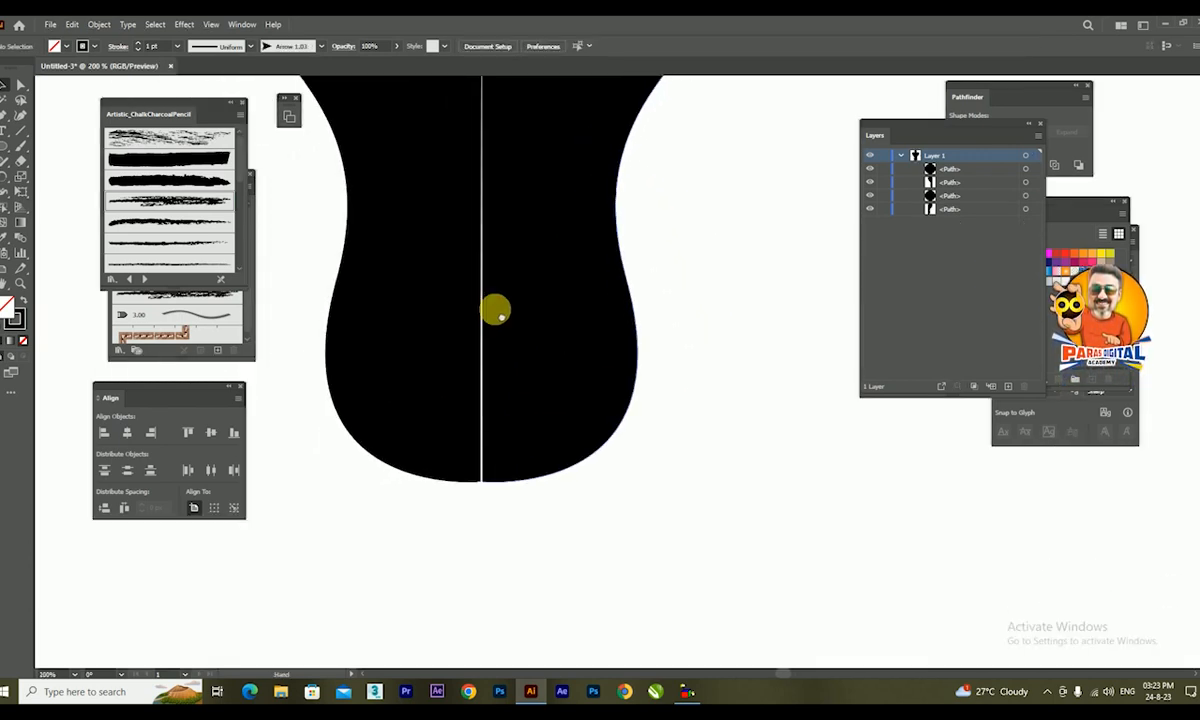
pyautogui.scroll(1, 489, 435)
pyautogui.click(20, 86)
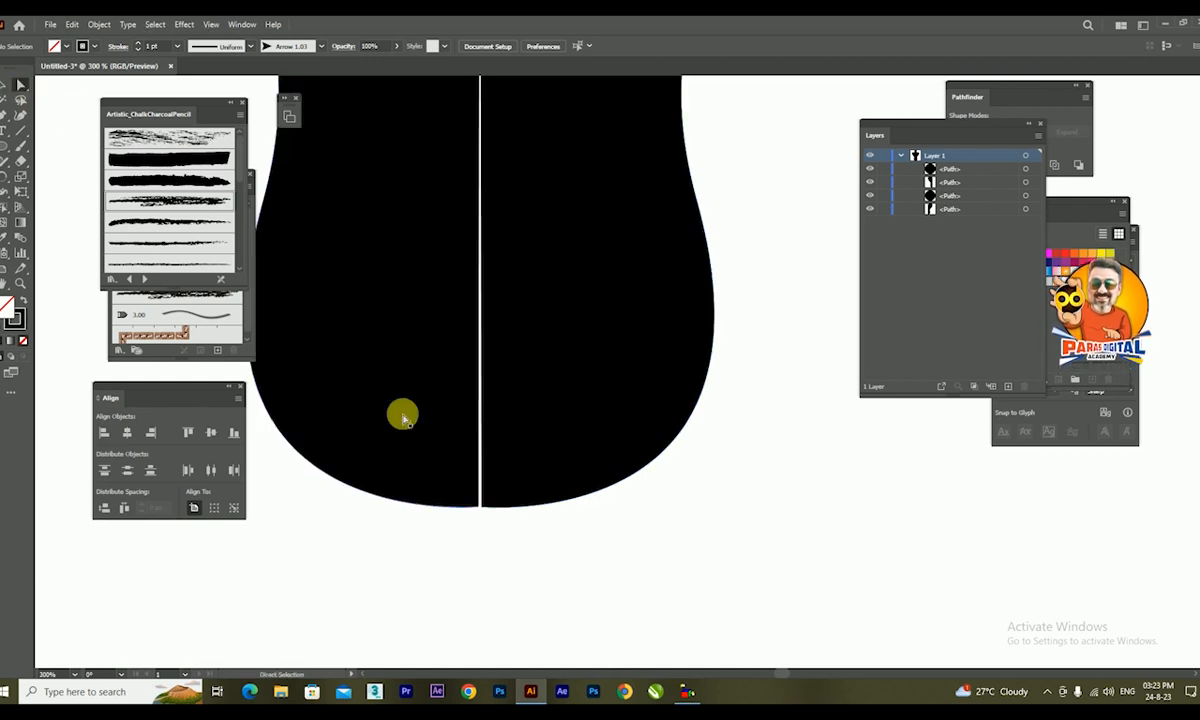
pyautogui.hotkey('ctrl', '0')
pyautogui.click(8, 86)
pyautogui.click(477, 240)
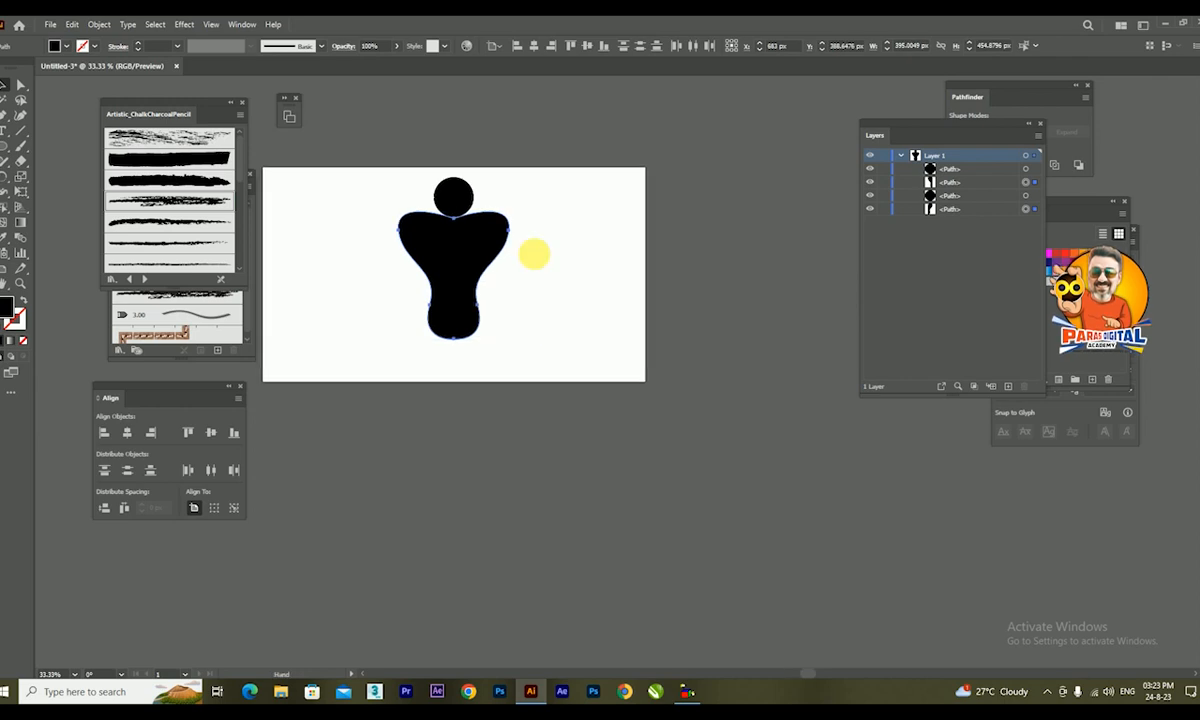
pyautogui.scroll(1, 517, 238)
pyautogui.scroll(1, 426, 327)
pyautogui.moveTo(476, 240); pyautogui.dragTo(469, 267)
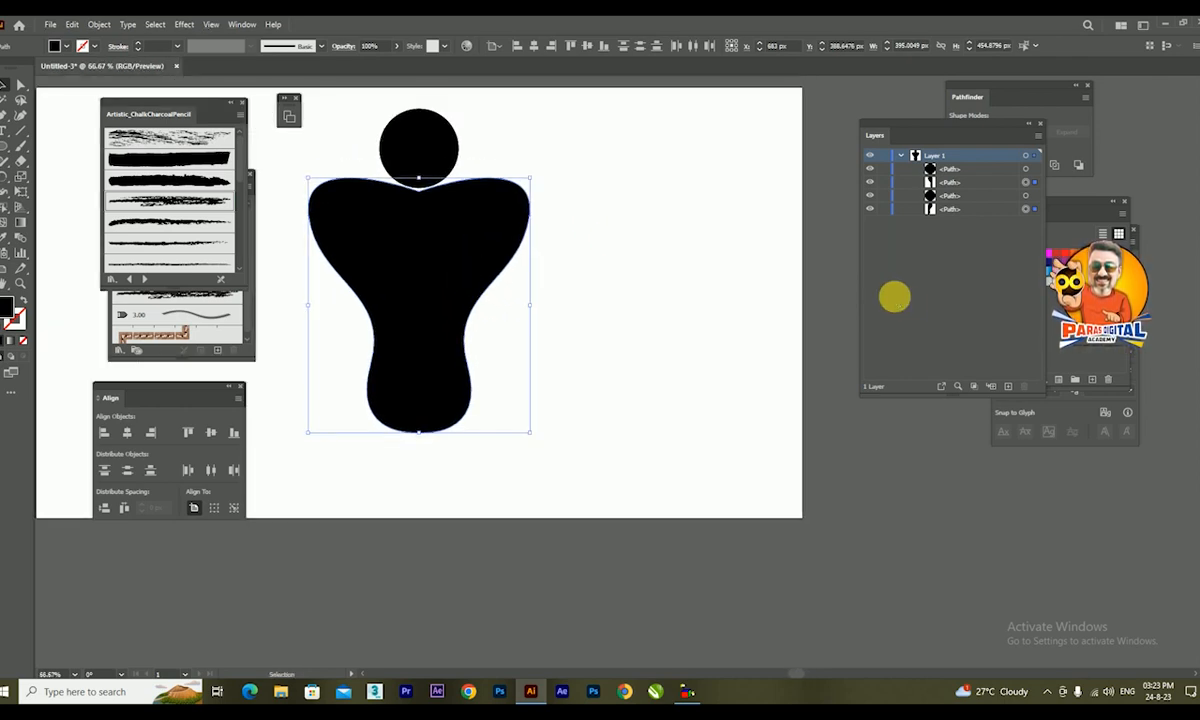
pyautogui.click(1074, 154)
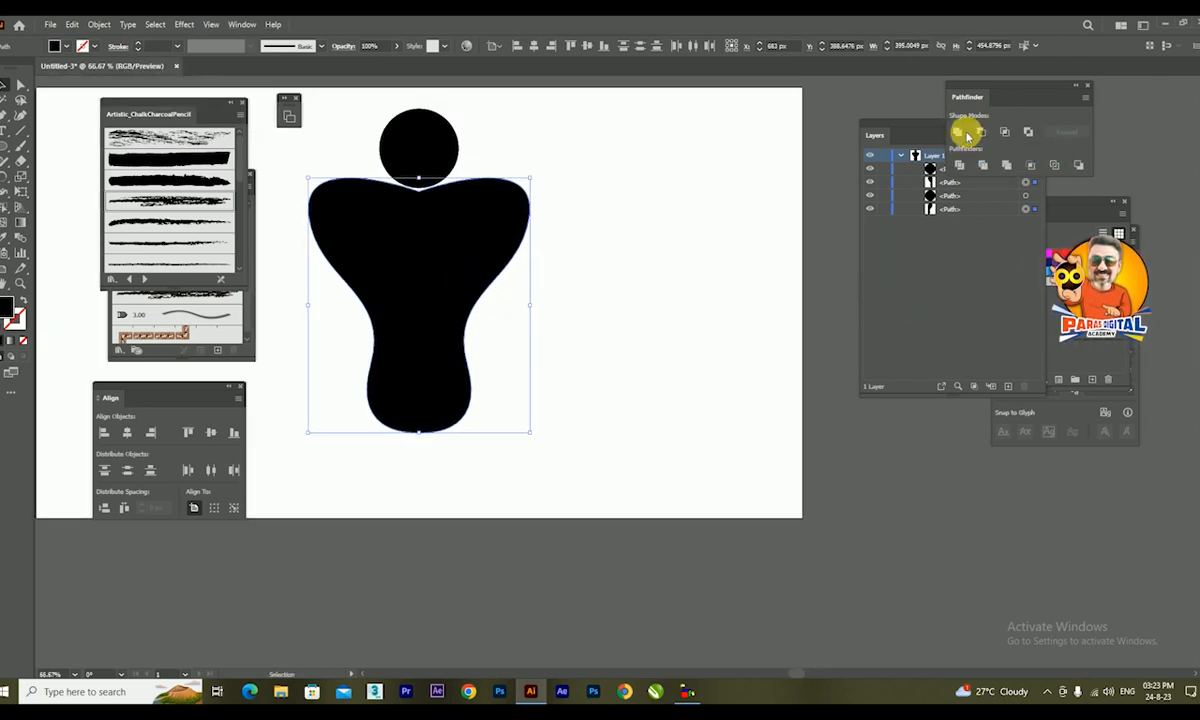
pyautogui.click(965, 135)
# Step: Move the united torso aside as a test, undo that move, and delete the duplicate circle stacked on the head
pyautogui.moveTo(459, 330); pyautogui.dragTo(803, 340)
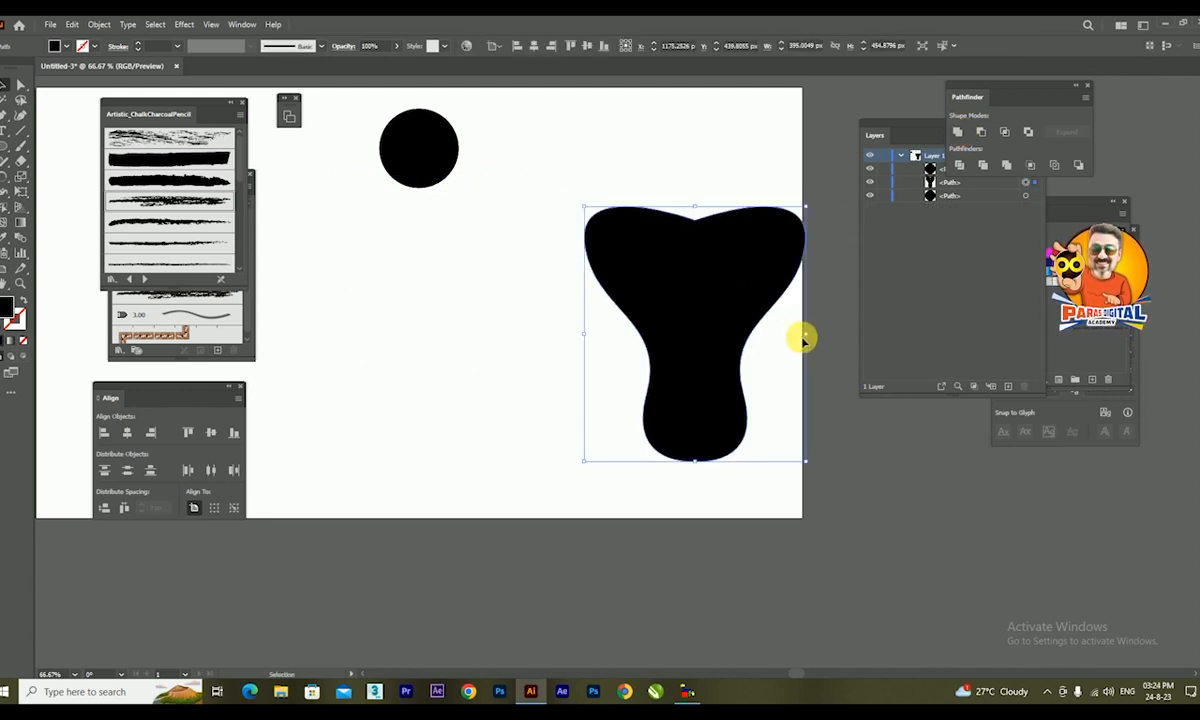
pyautogui.hotkey('ctrl', 'z')
pyautogui.moveTo(442, 134); pyautogui.dragTo(607, 140)
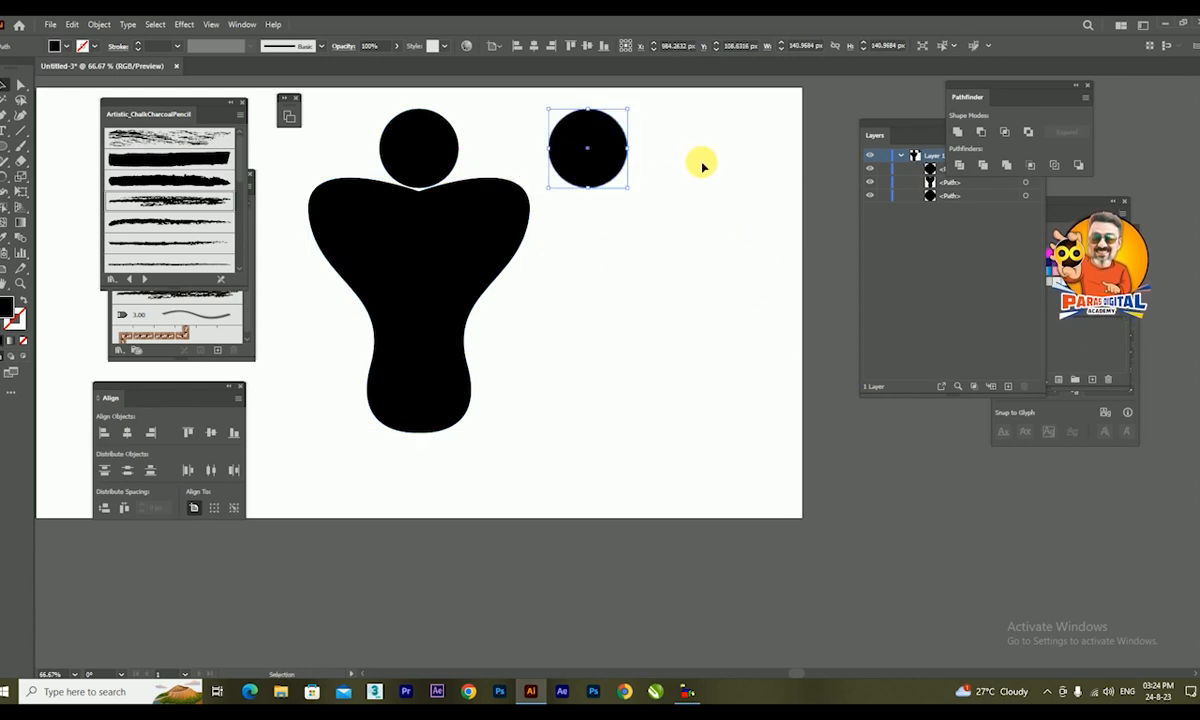
pyautogui.press('Delete')
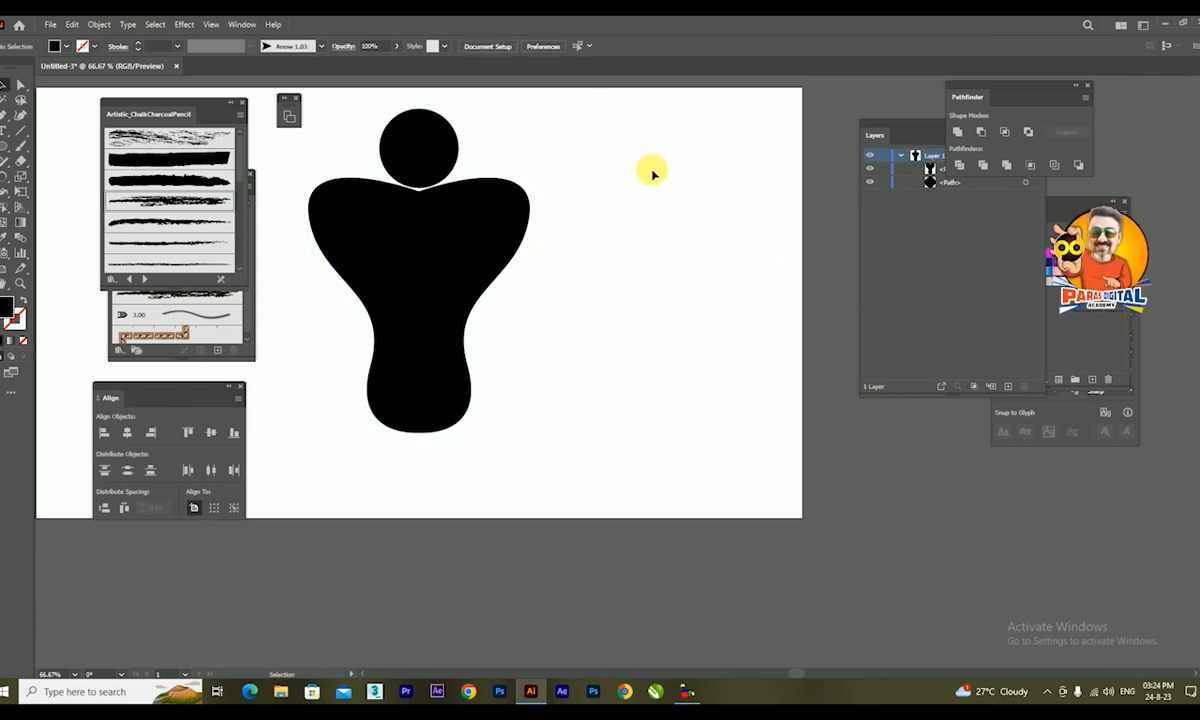
# Step: Move the remaining head circle aside to check for further duplicates, undo the move and deselect it
pyautogui.moveTo(437, 139); pyautogui.dragTo(650, 125)
pyautogui.hotkey('ctrl', 'z')
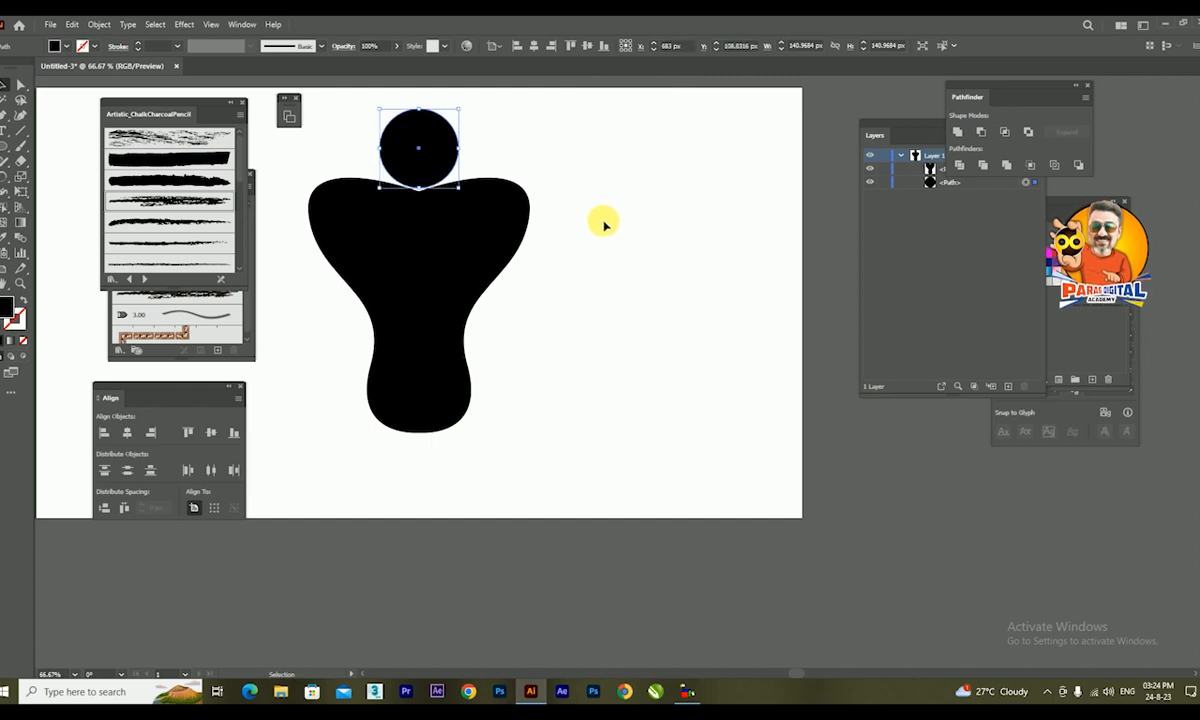
pyautogui.click(605, 224)
pyautogui.scroll(-1, 606, 225)
pyautogui.scroll(1, 615, 334)
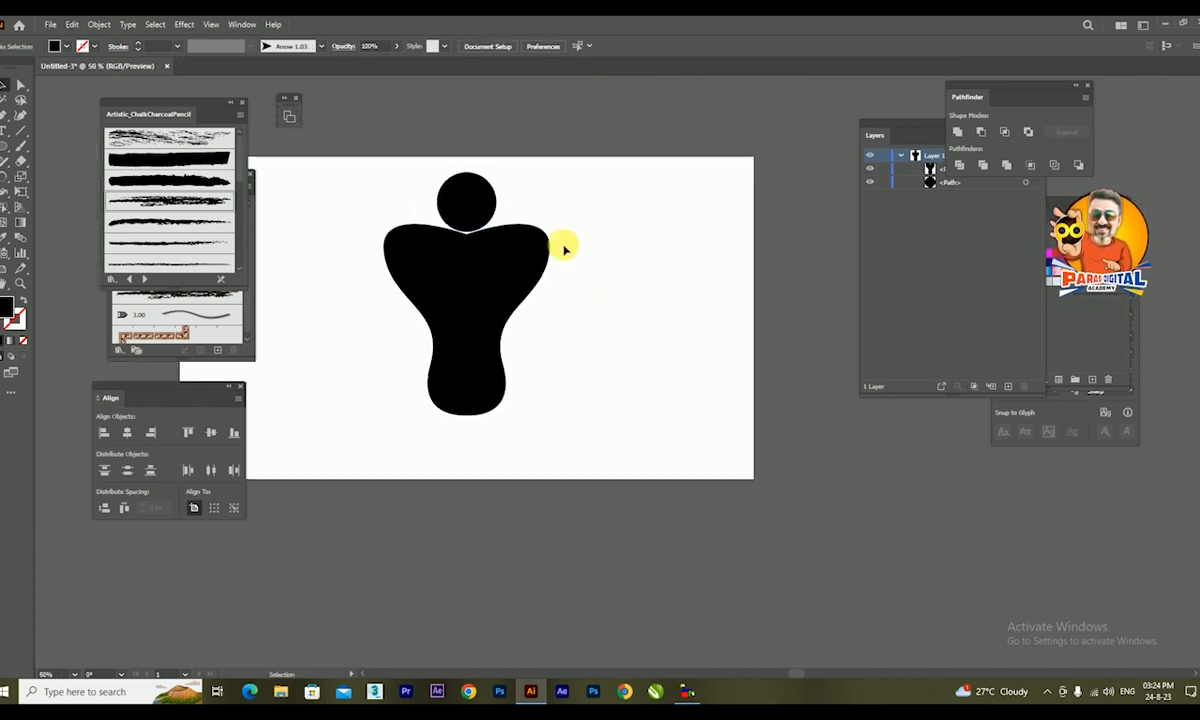
# Step: Shift the torso slightly up until it meets the head, and select the head circle
pyautogui.click(505, 232)
pyautogui.click(470, 192)
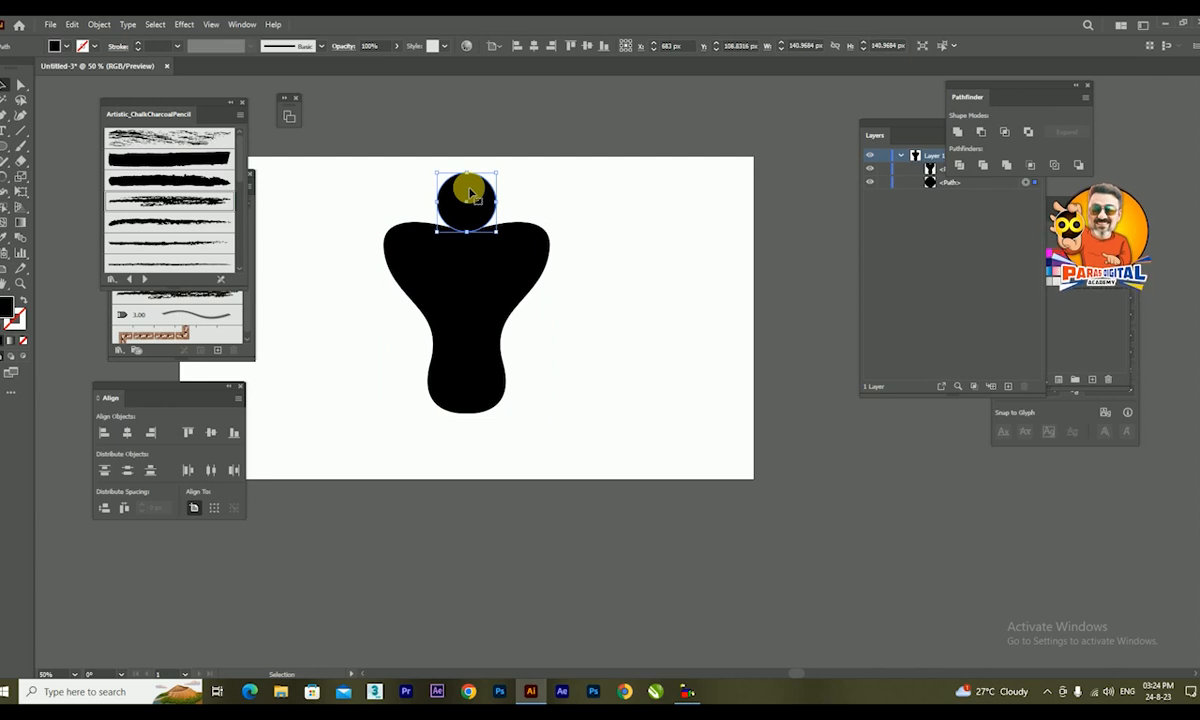